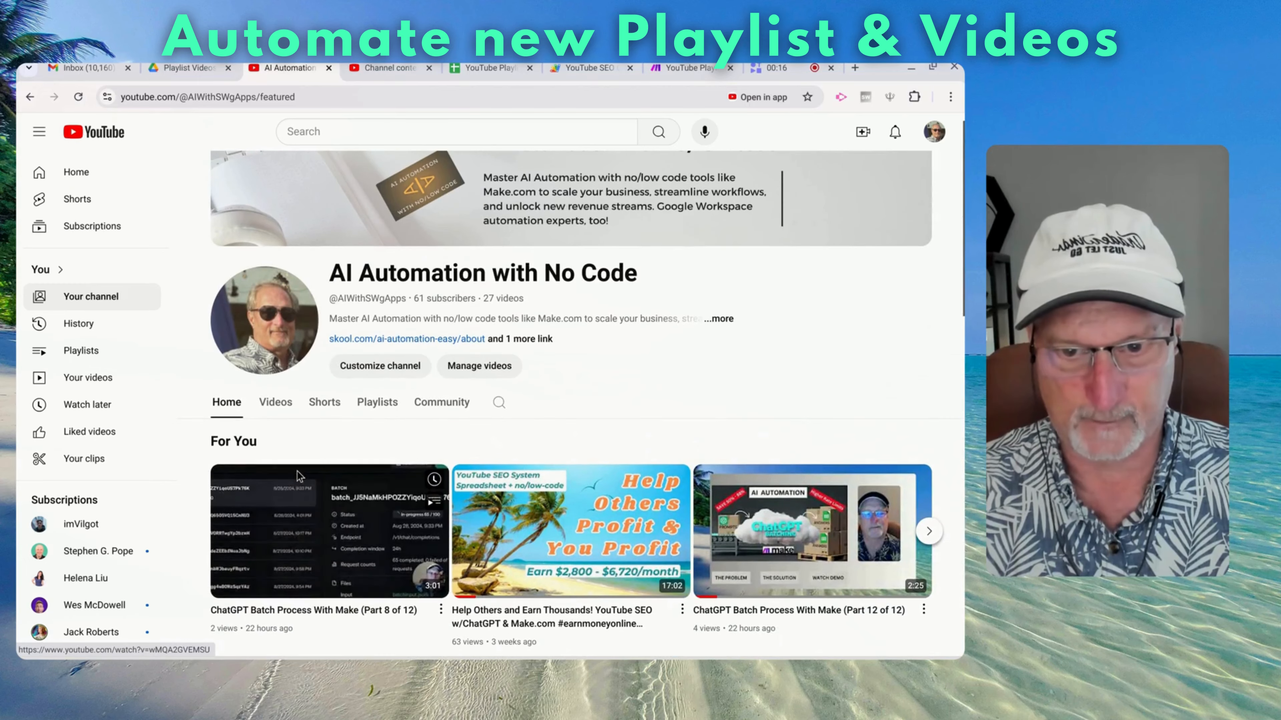
Browse the YouTube channel's Videos, Playlists and Home pages
{"action": "left_click", "coordinate": [288, 402]}
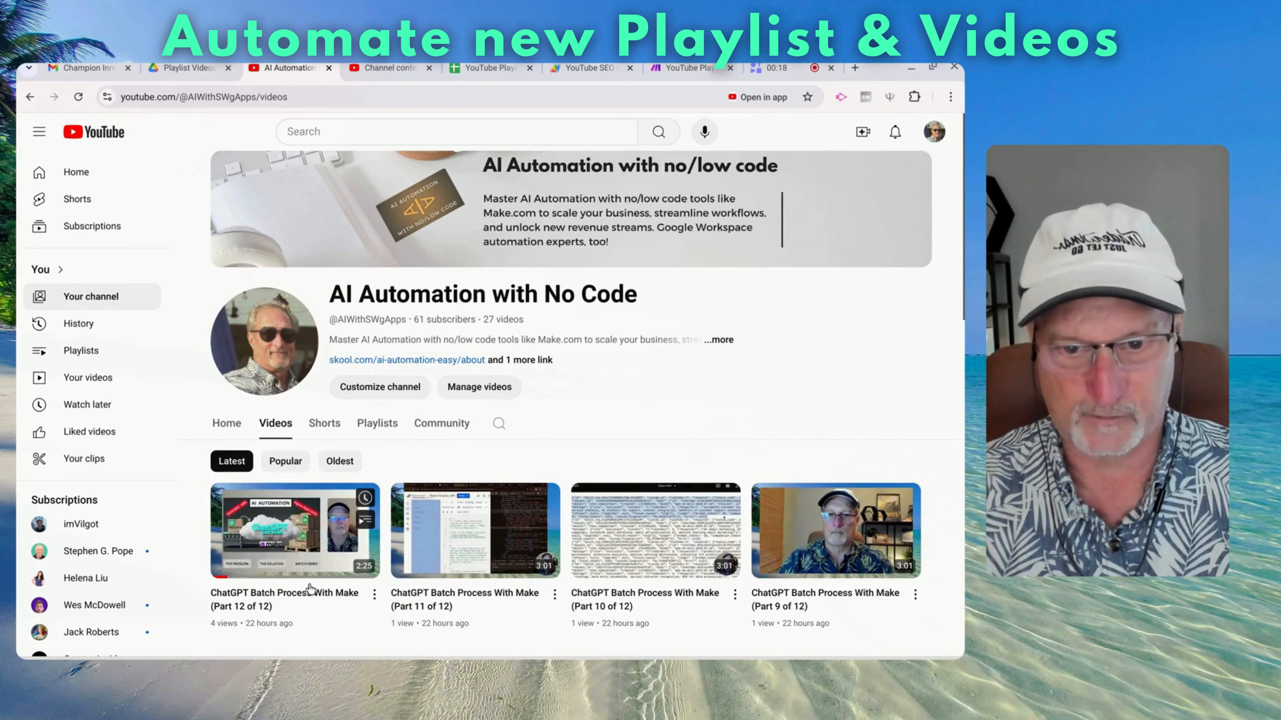
{"action": "left_click", "coordinate": [382, 428]}
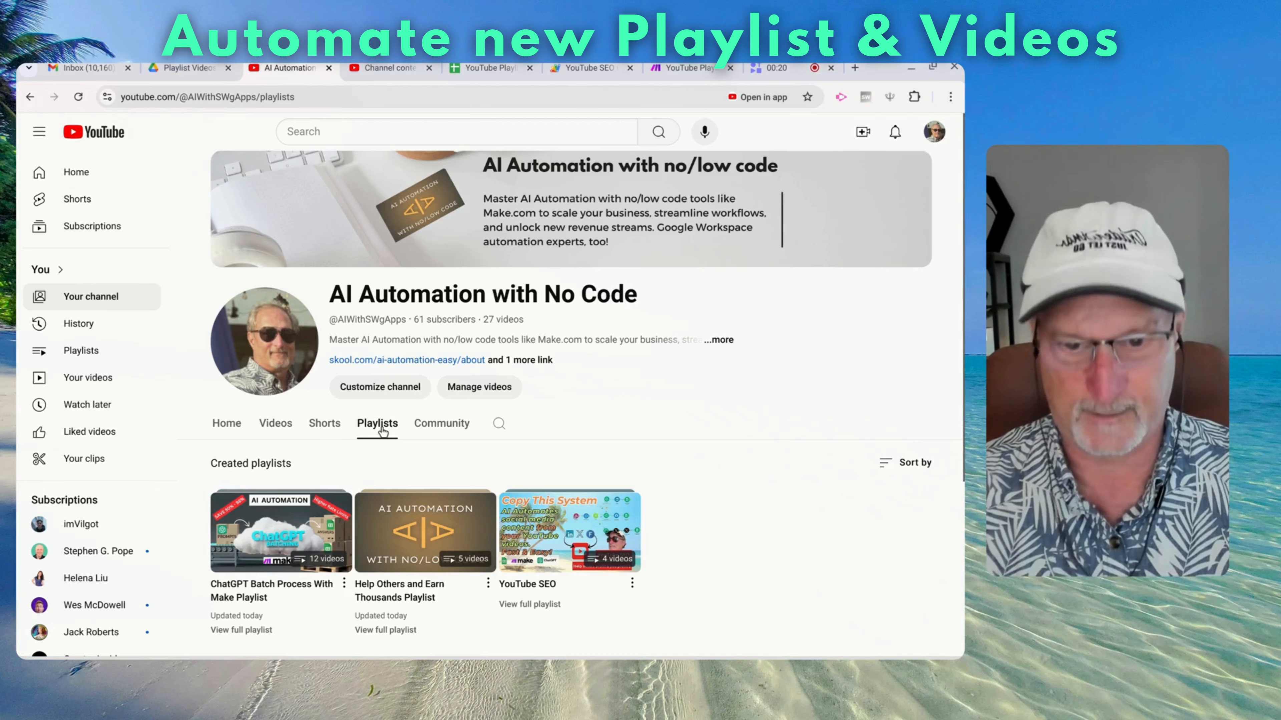
{"action": "scroll", "coordinate": [455, 448], "scroll_direction": "down", "scroll_amount": 2}
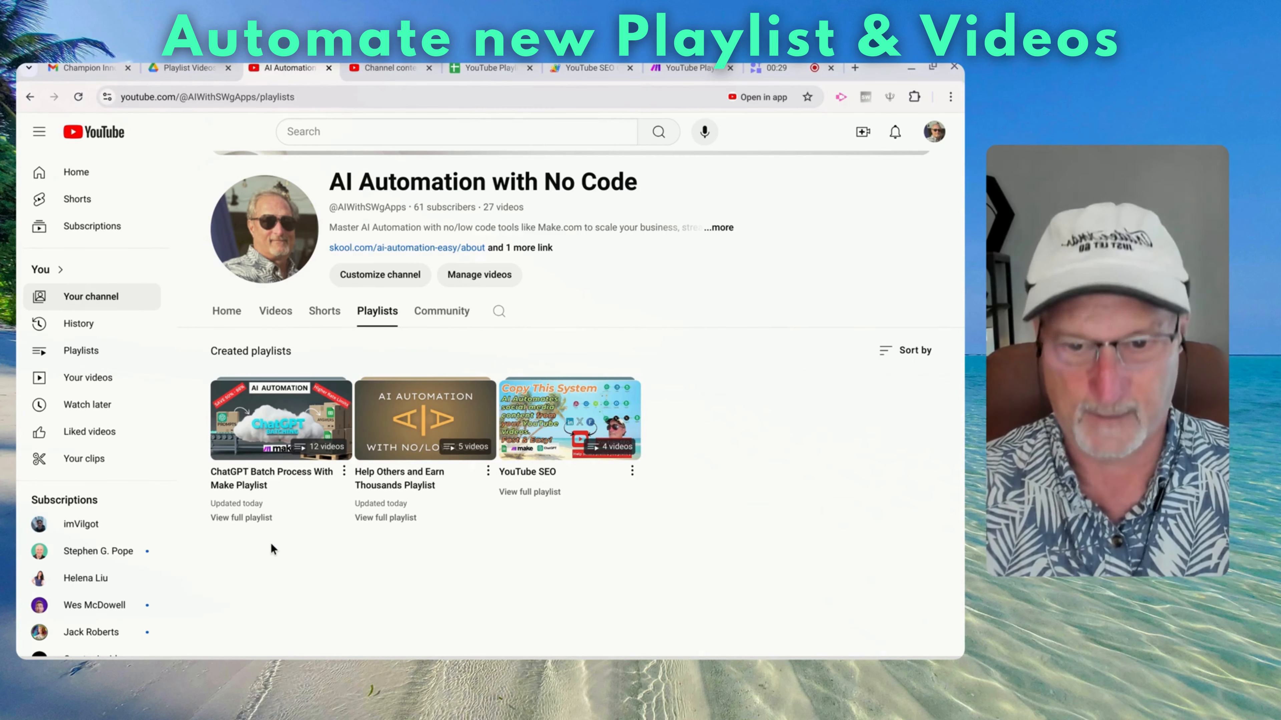
{"action": "left_click", "coordinate": [229, 312]}
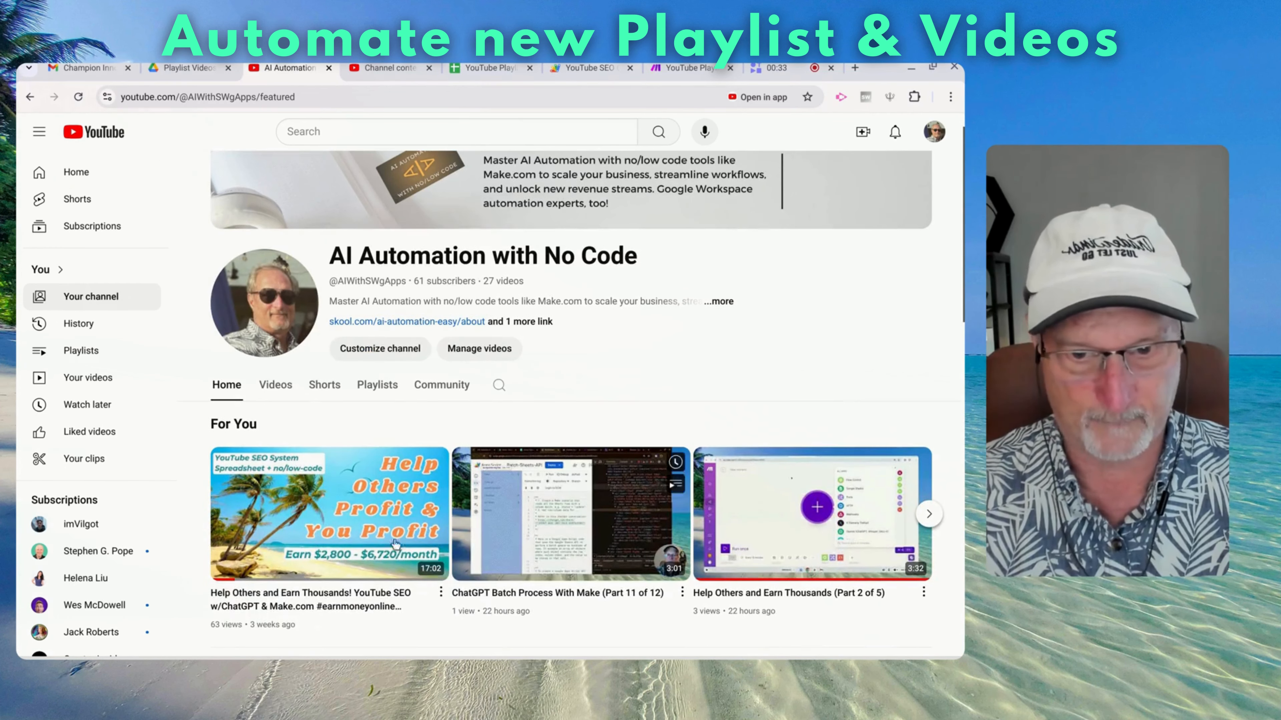
Sort the channel's Videos tab by Popular
{"action": "left_click", "coordinate": [275, 386]}
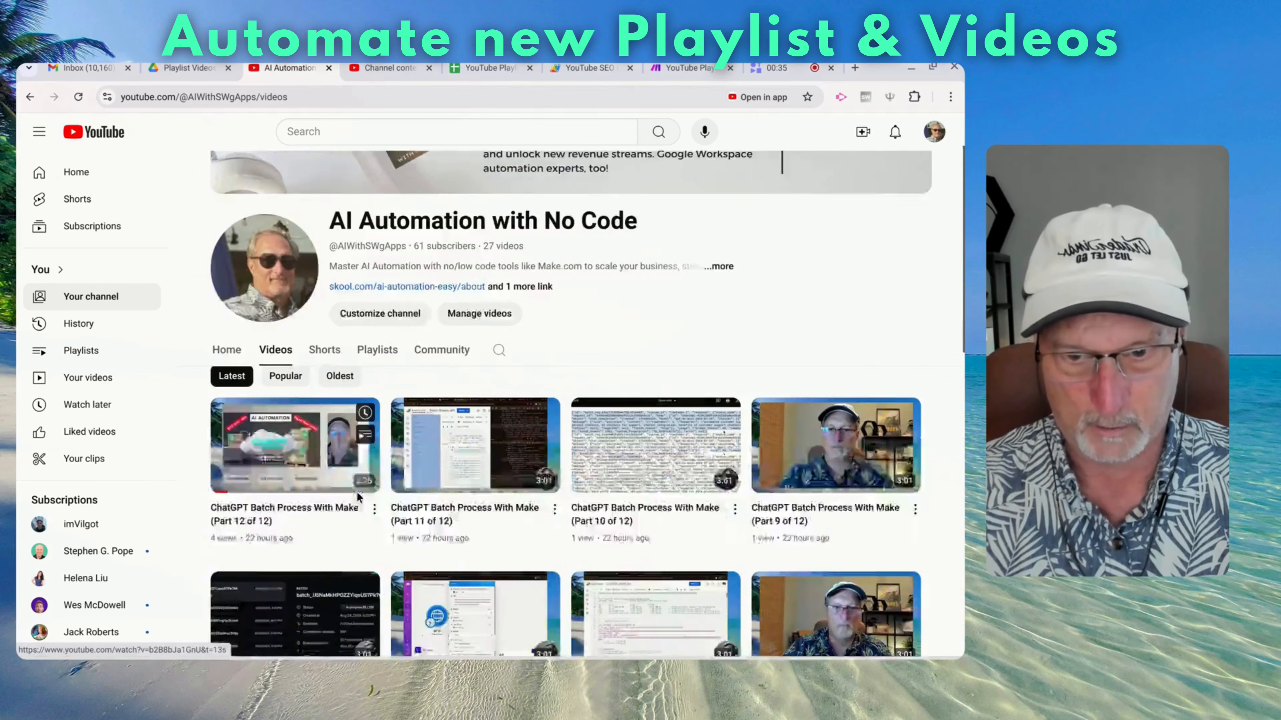
{"action": "scroll", "coordinate": [355, 490], "scroll_direction": "down", "scroll_amount": 2}
{"action": "left_click", "coordinate": [286, 248]}
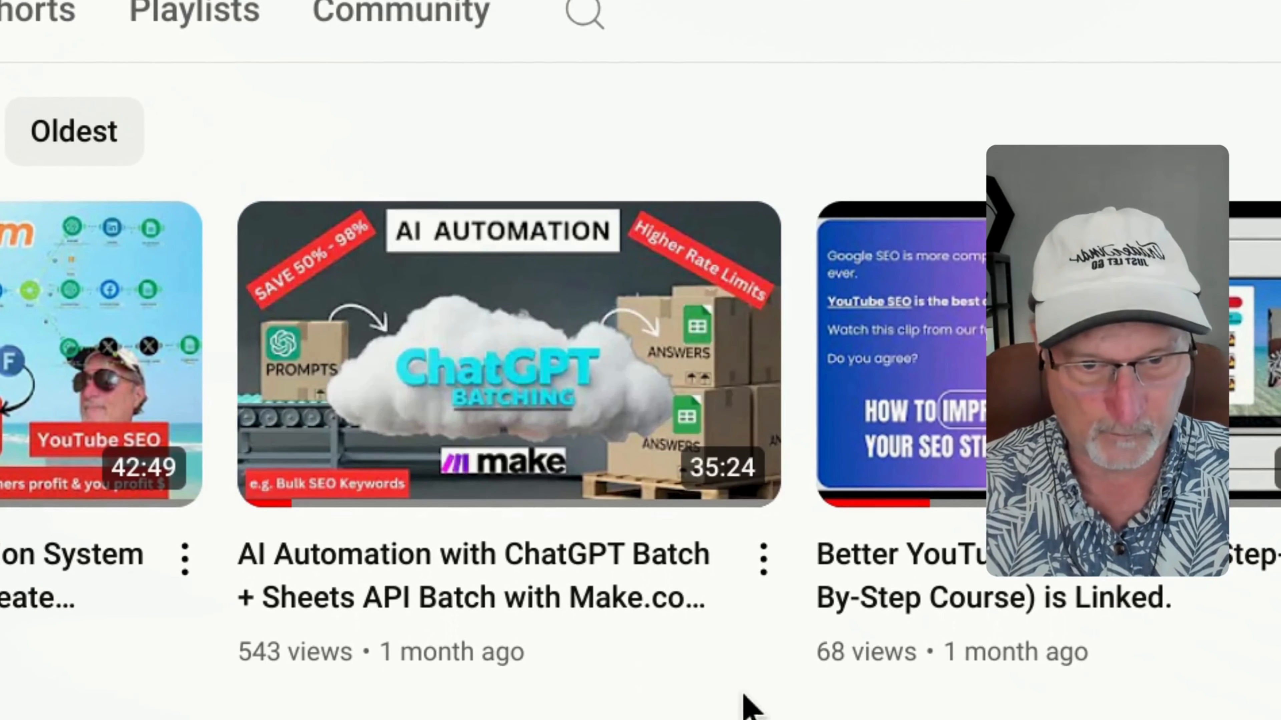
{"action": "mouse_move", "coordinate": [735, 666]}
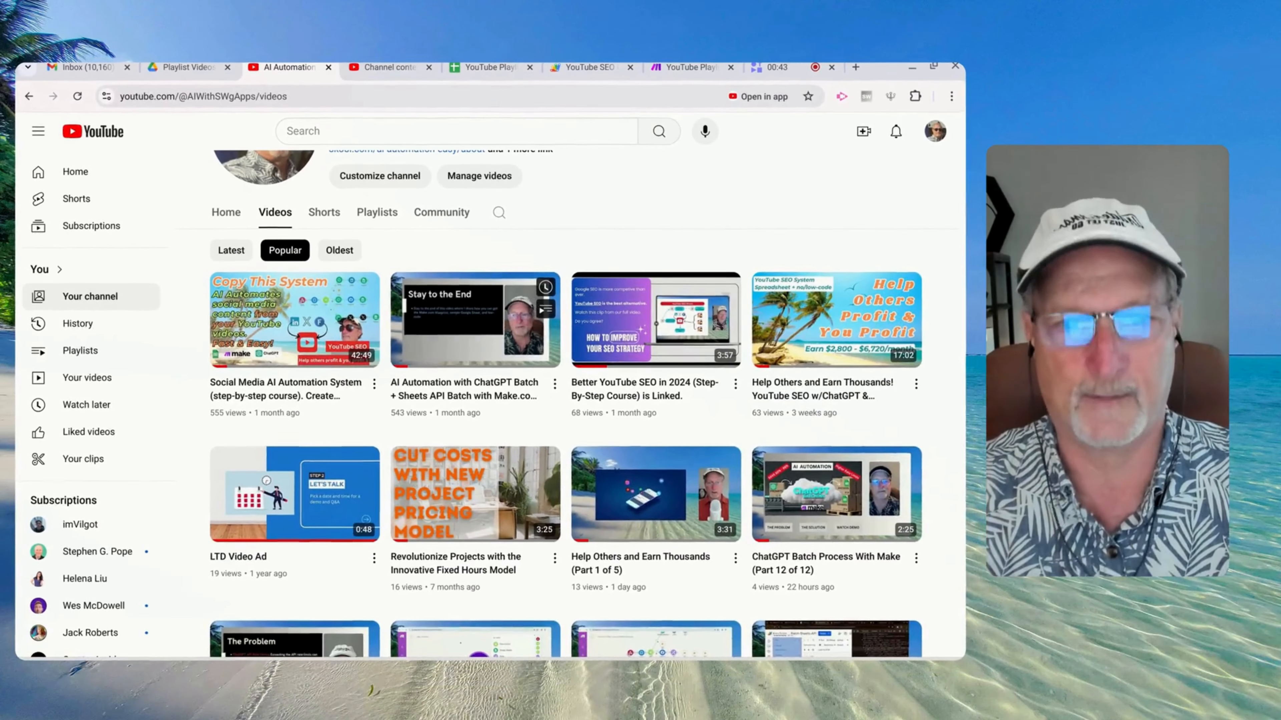
Switch to the YouTube Playlist Upload (Faster) sheet and select cell A10 in the URL column
{"action": "left_click", "coordinate": [489, 67]}
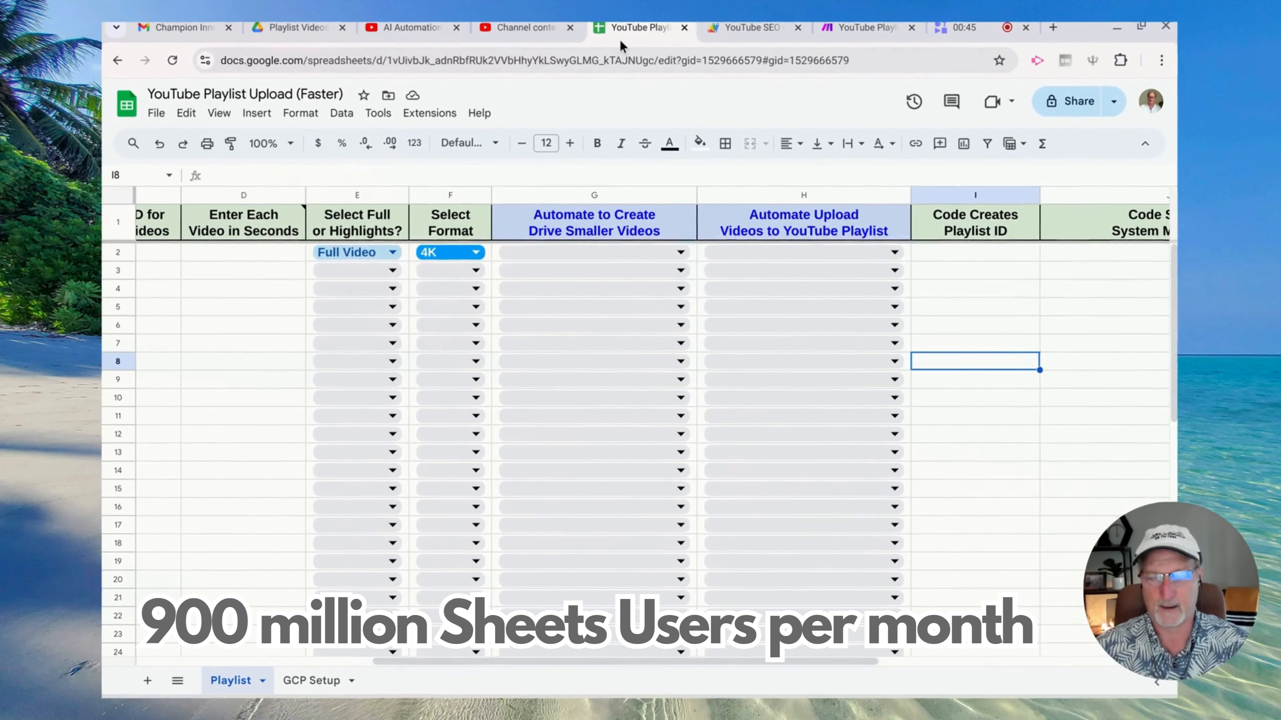
{"action": "scroll", "coordinate": [266, 405], "scroll_direction": "left", "scroll_amount": 5}
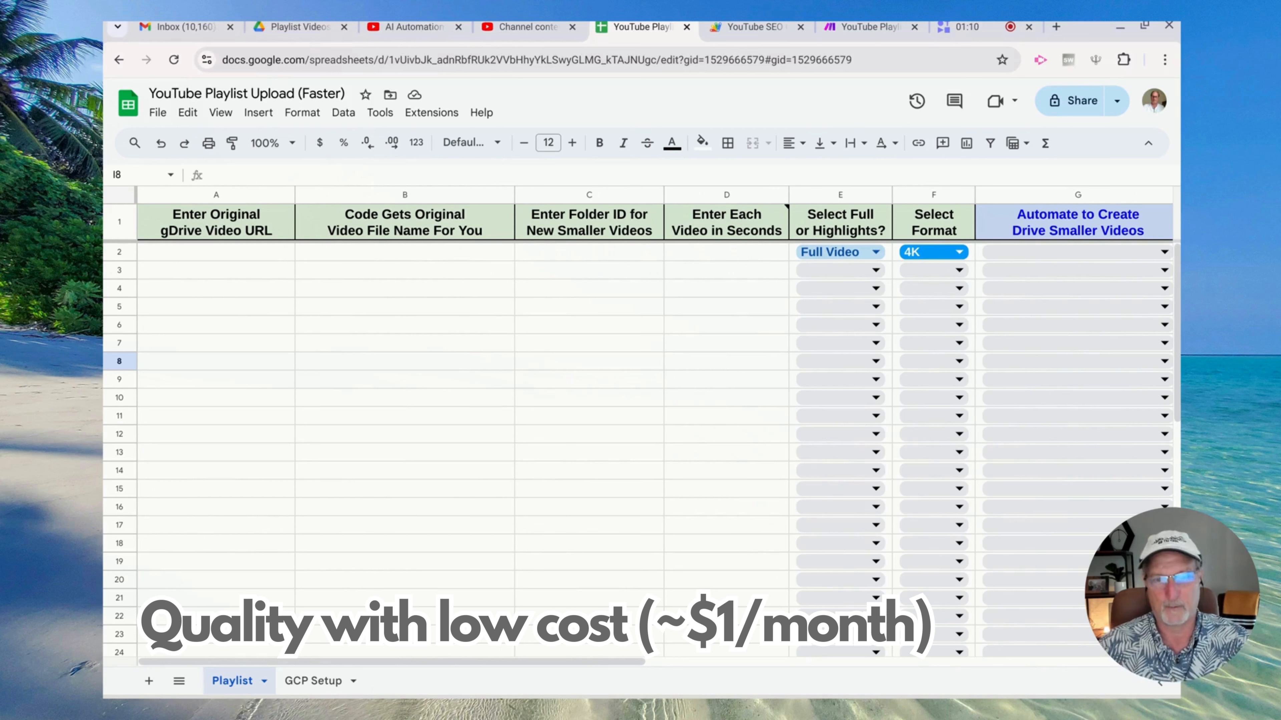
{"action": "left_click", "coordinate": [267, 405]}
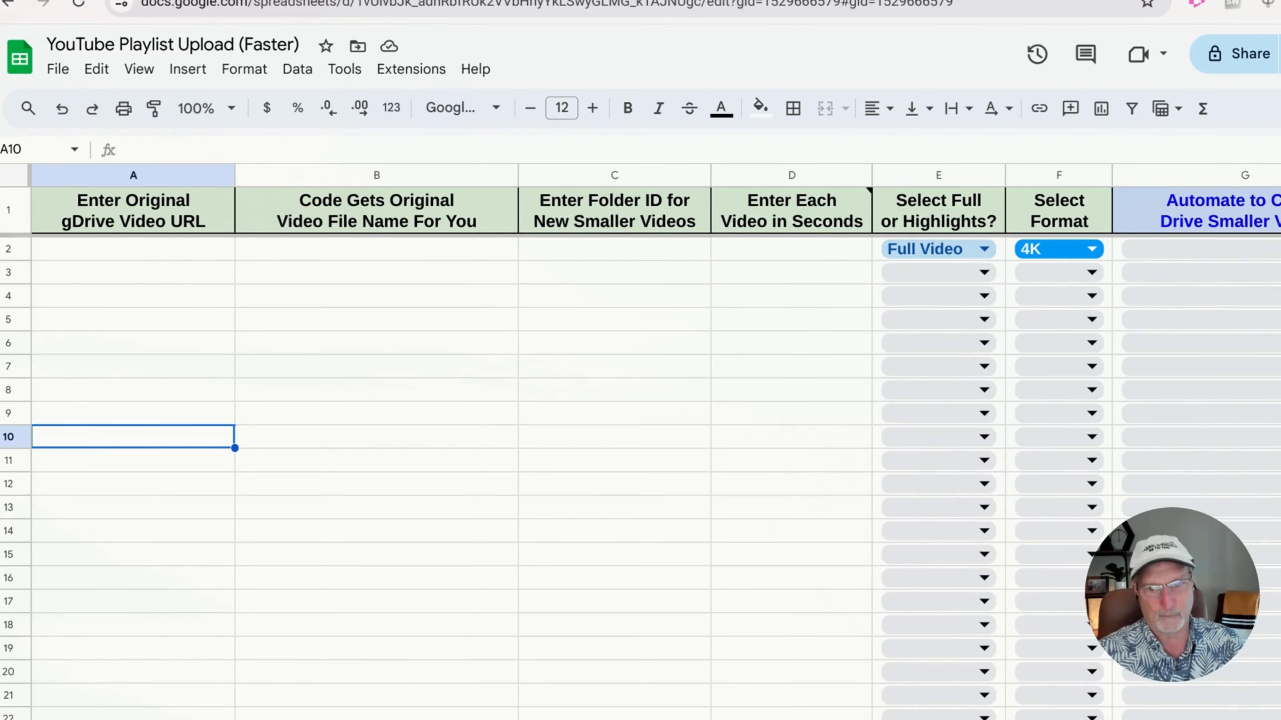
Copy the Drive video link from A33 into A2, filling in 'Help Others and Earn Thousands'
{"action": "scroll", "coordinate": [163, 371], "scroll_direction": "down", "scroll_amount": 6}
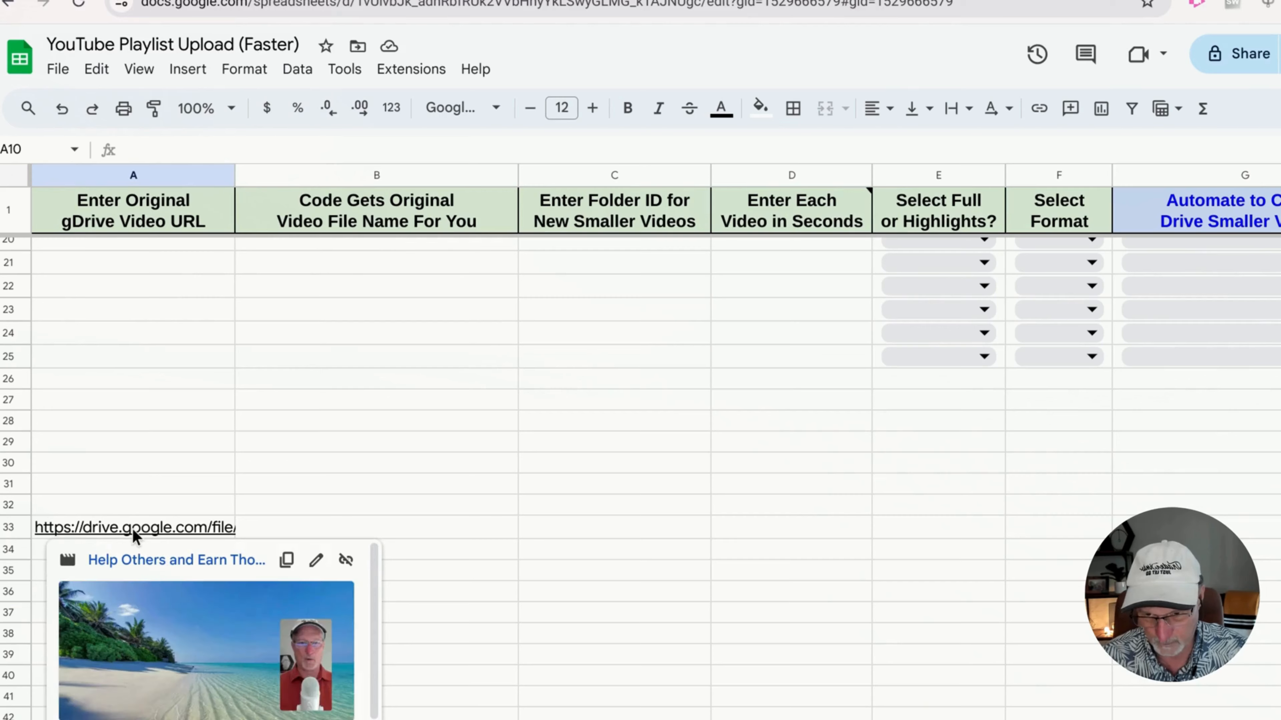
{"action": "scroll", "coordinate": [133, 529], "scroll_direction": "down", "scroll_amount": 1}
{"action": "scroll", "coordinate": [132, 529], "scroll_direction": "down", "scroll_amount": 1}
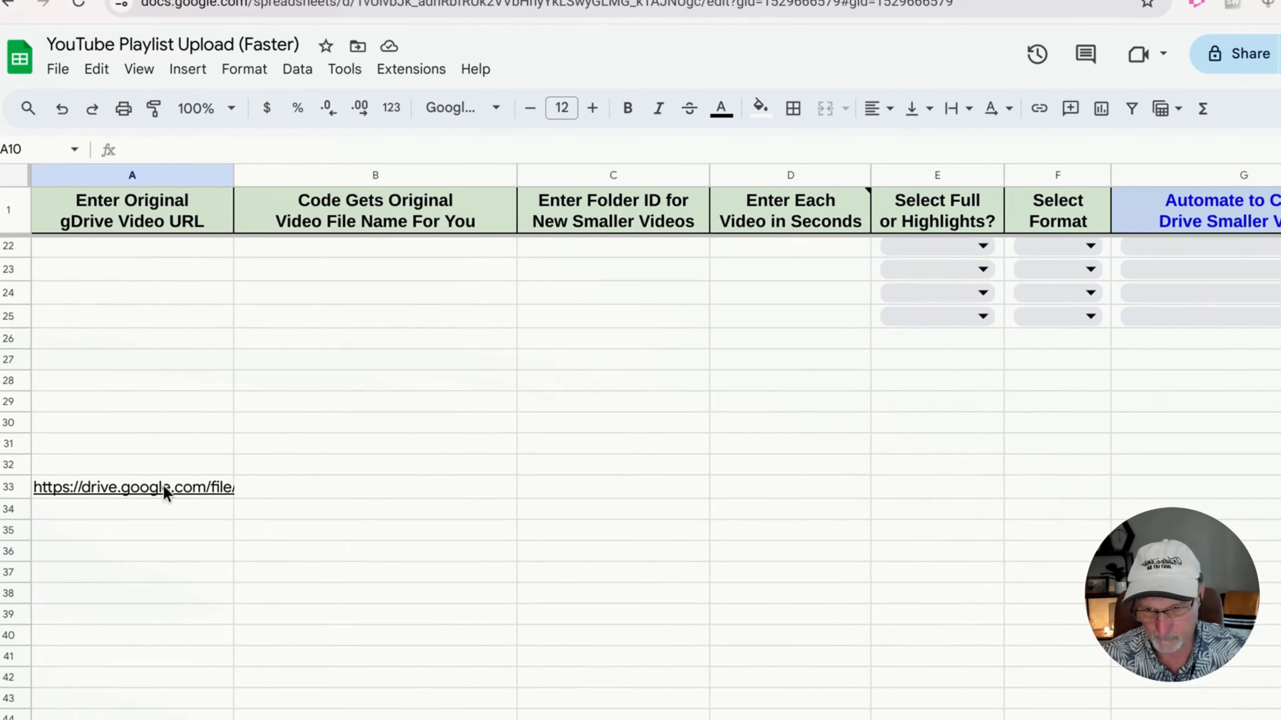
{"action": "left_click", "coordinate": [164, 488]}
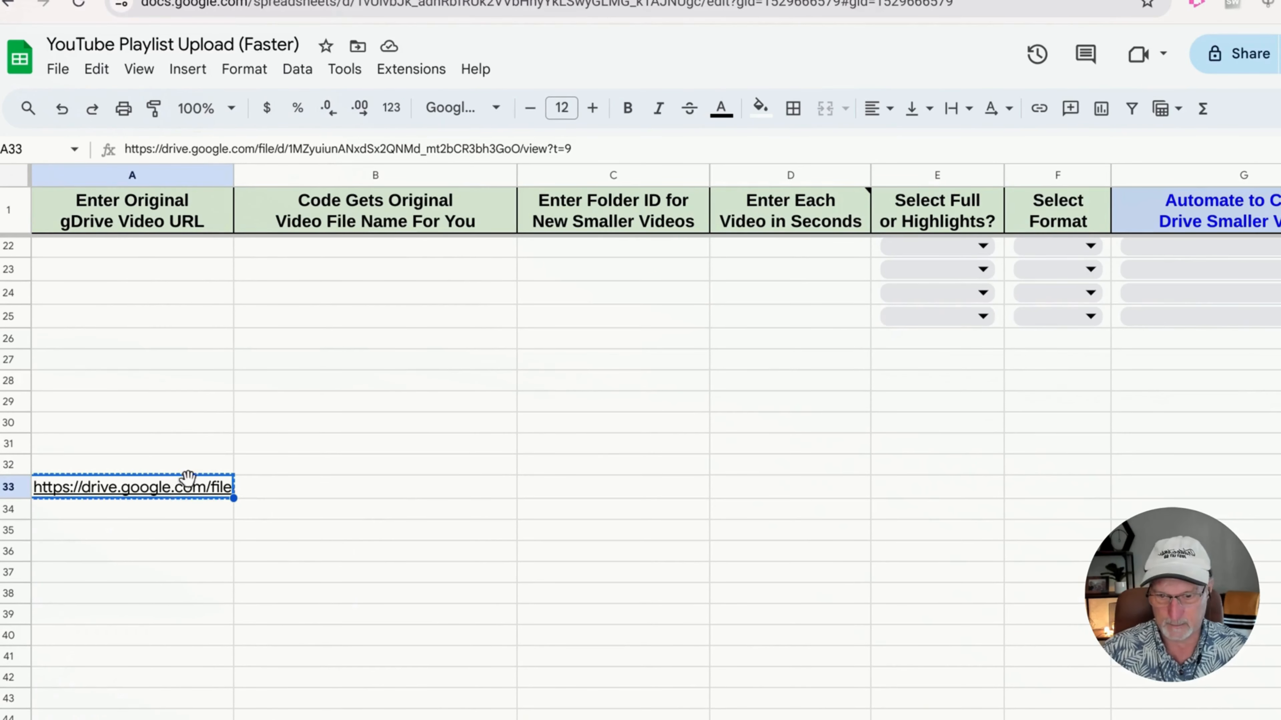
{"action": "scroll", "coordinate": [198, 472], "scroll_direction": "up", "scroll_amount": 6}
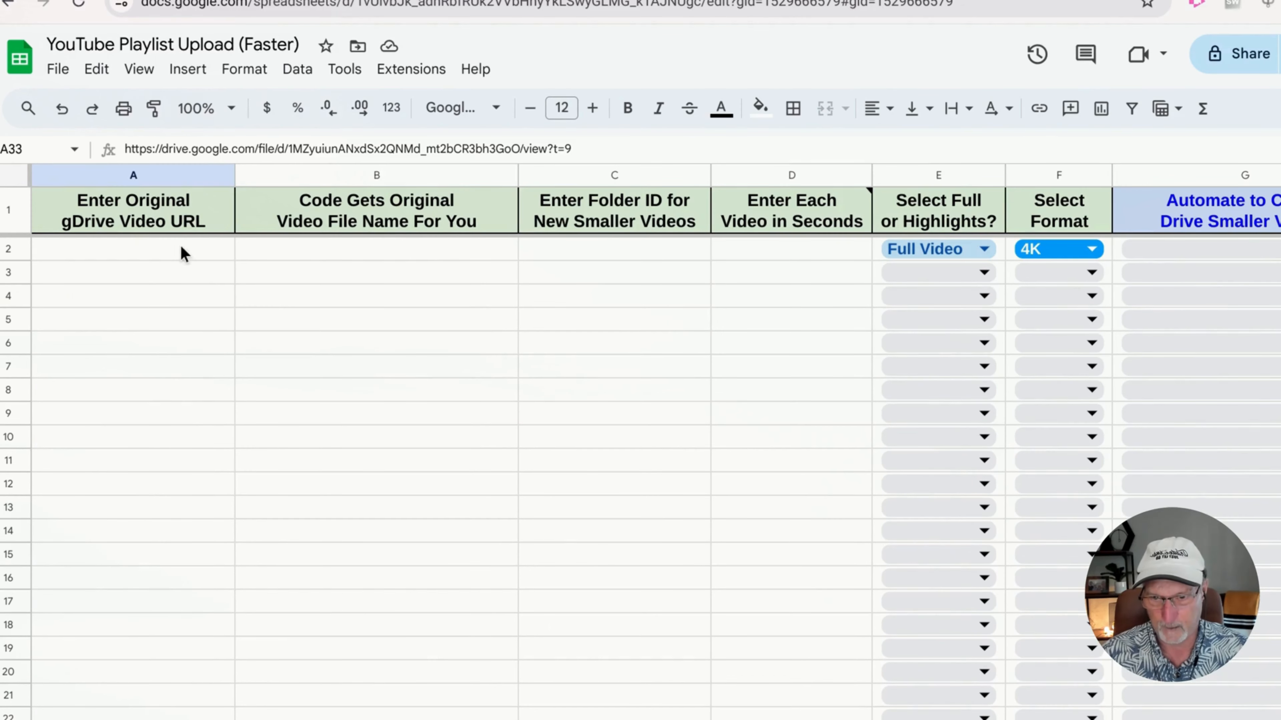
{"action": "left_click", "coordinate": [178, 250]}
{"action": "key", "text": "ctrl+v"}
{"action": "left_click", "coordinate": [221, 459]}
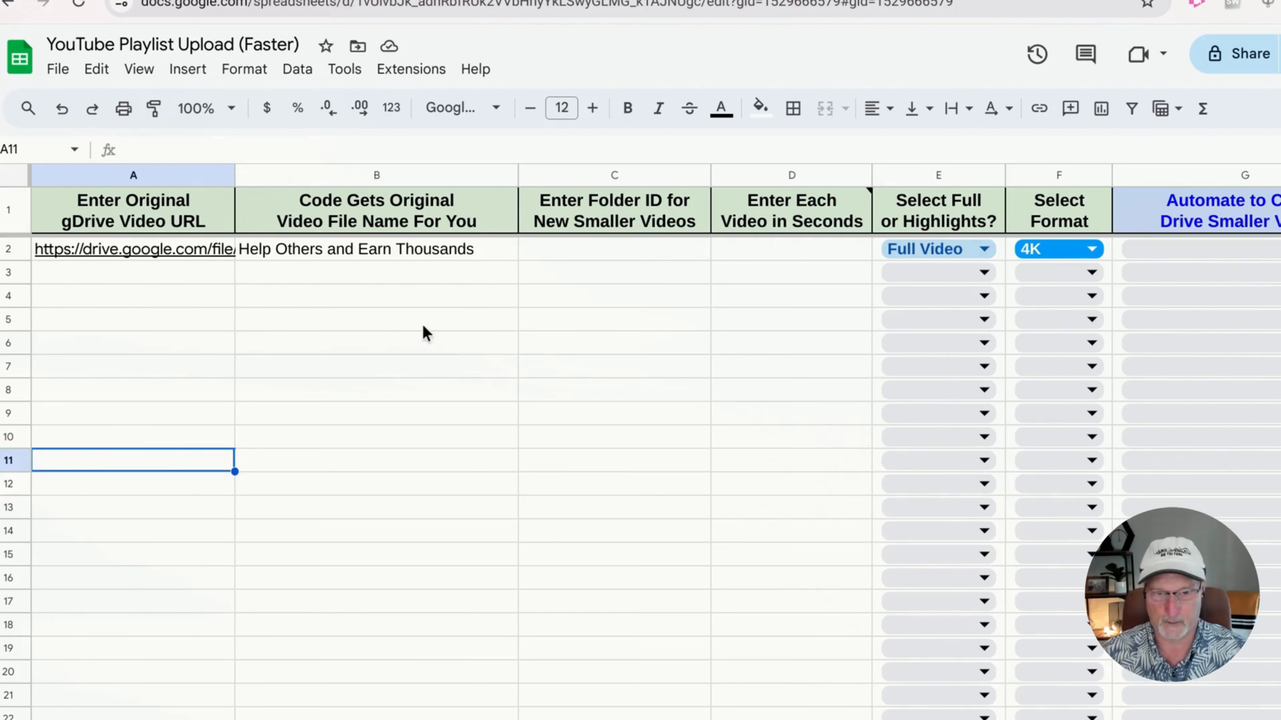
{"action": "scroll", "coordinate": [535, 328], "scroll_direction": "right", "scroll_amount": 5}
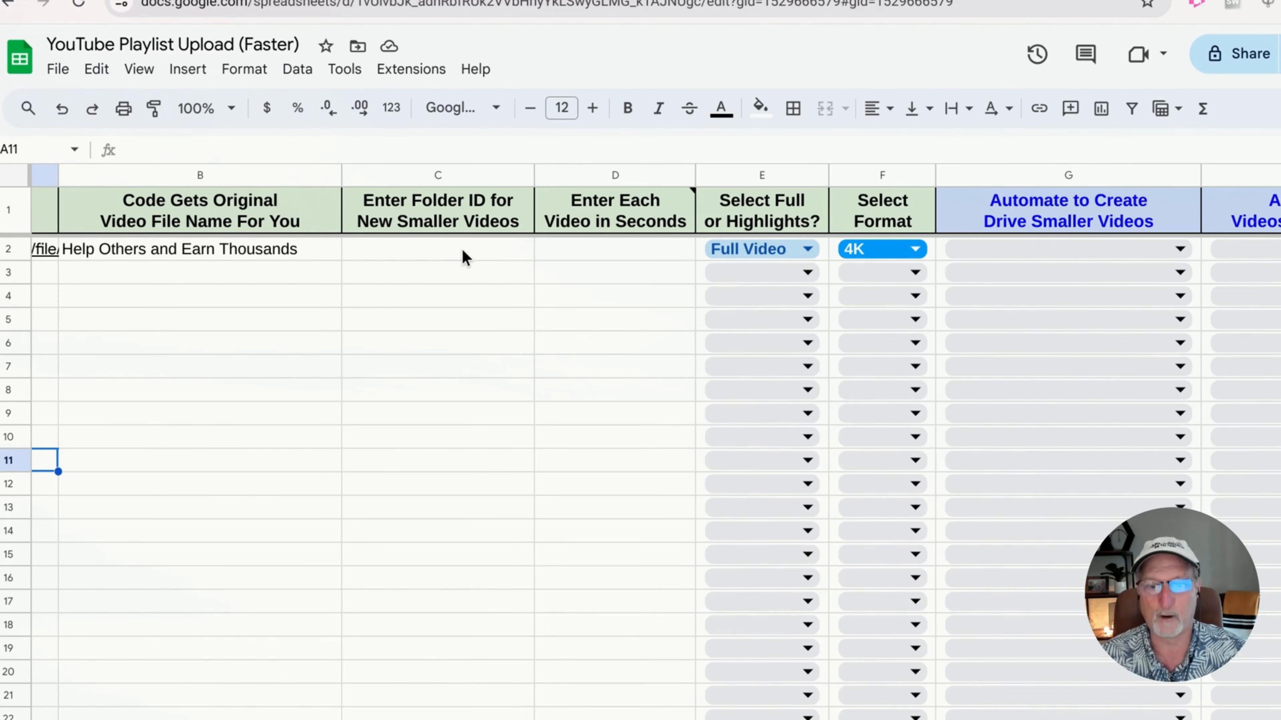
Paste the Playlist Videos folder ID from its Drive address into cell C2
{"action": "left_click", "coordinate": [464, 255]}
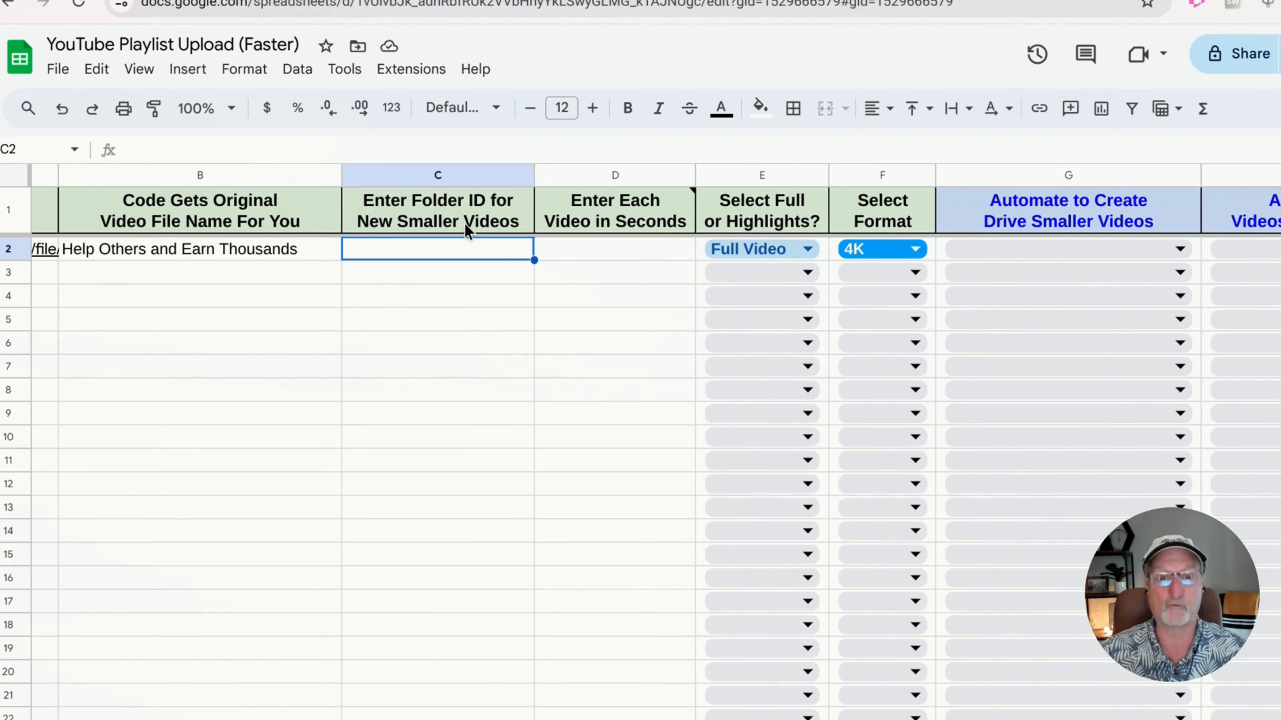
{"action": "left_click", "coordinate": [469, 1]}
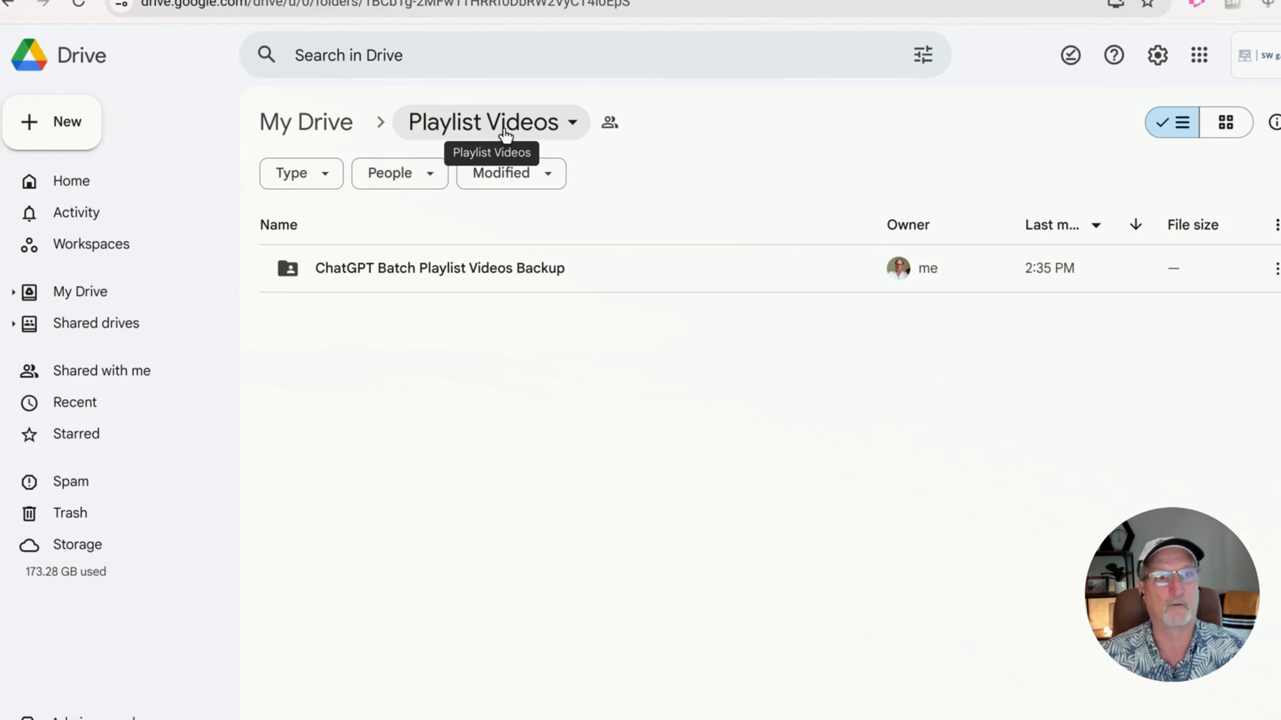
{"action": "left_click", "coordinate": [414, 7]}
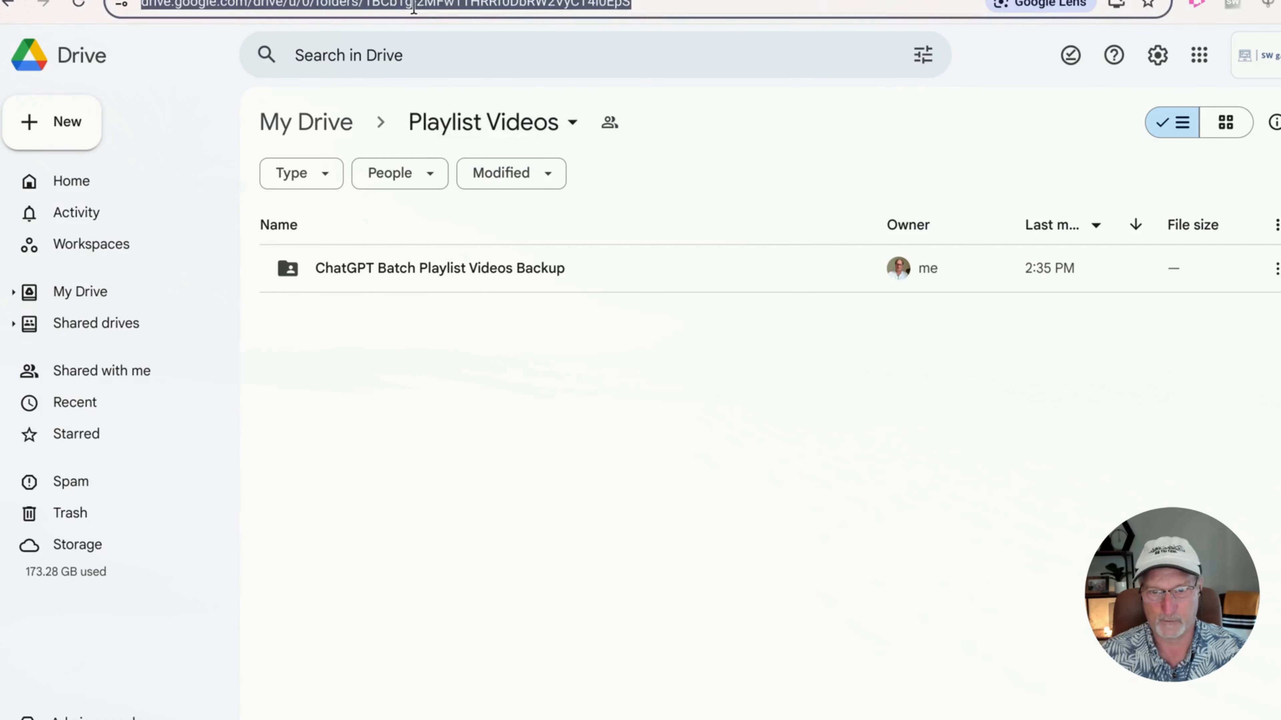
{"action": "left_click", "coordinate": [413, 6]}
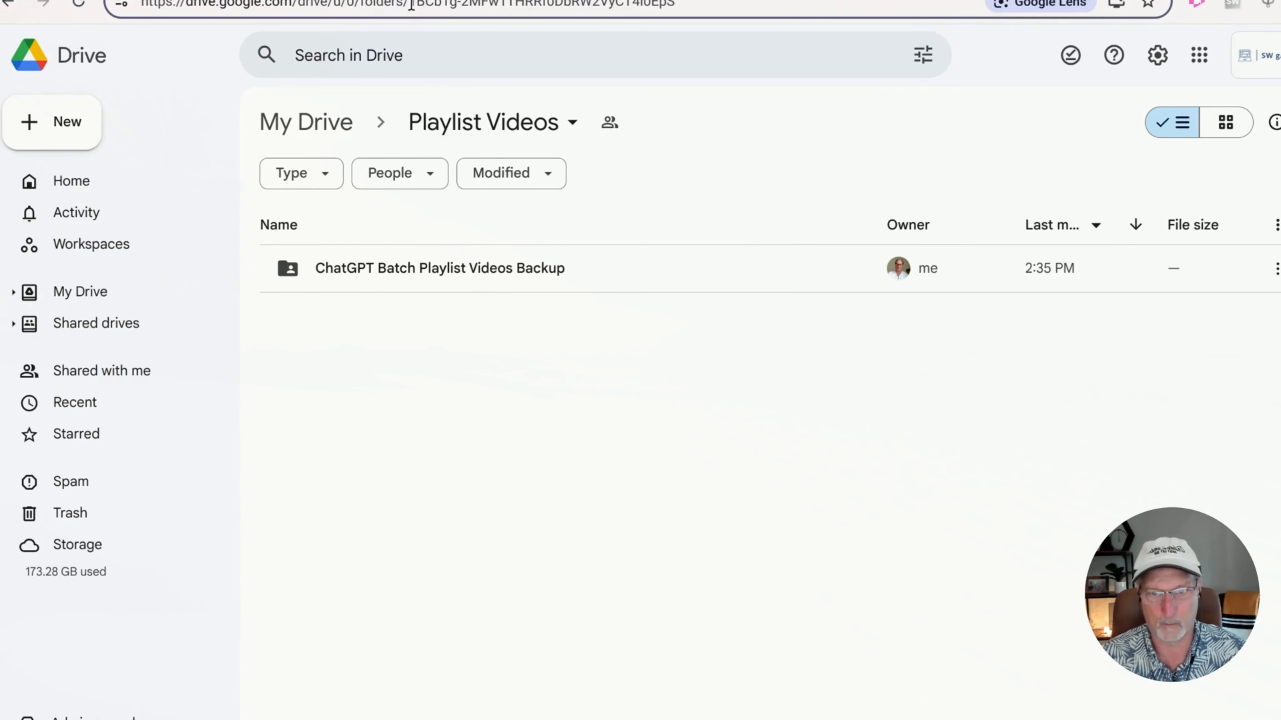
{"action": "left_click_drag", "start_coordinate": [411, 5], "coordinate": [677, 18]}
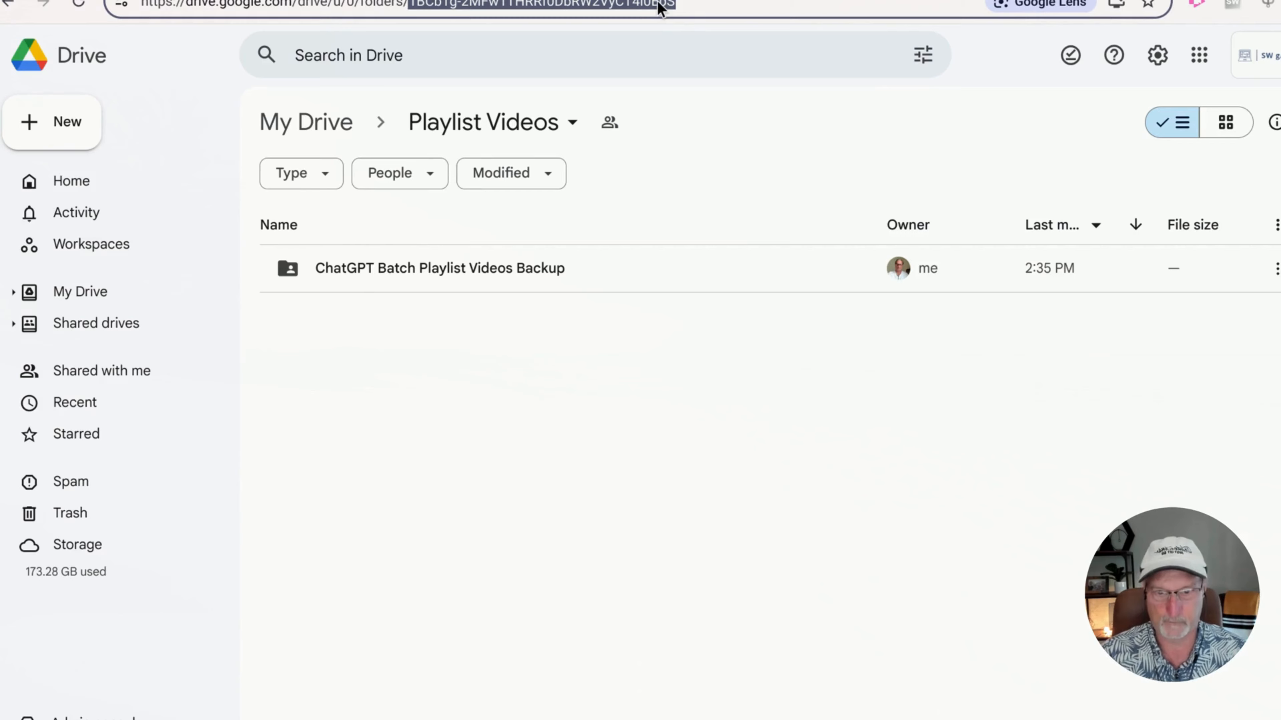
{"action": "left_click", "coordinate": [636, 0]}
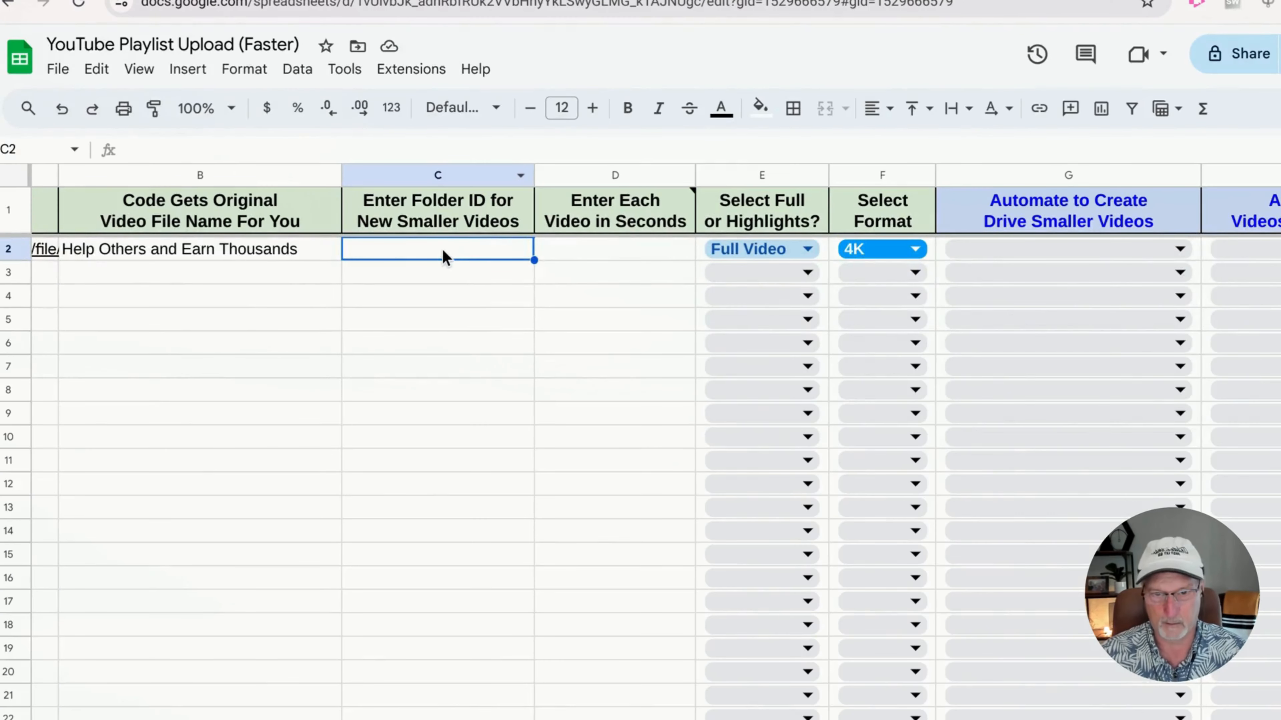
{"action": "left_click", "coordinate": [451, 348]}
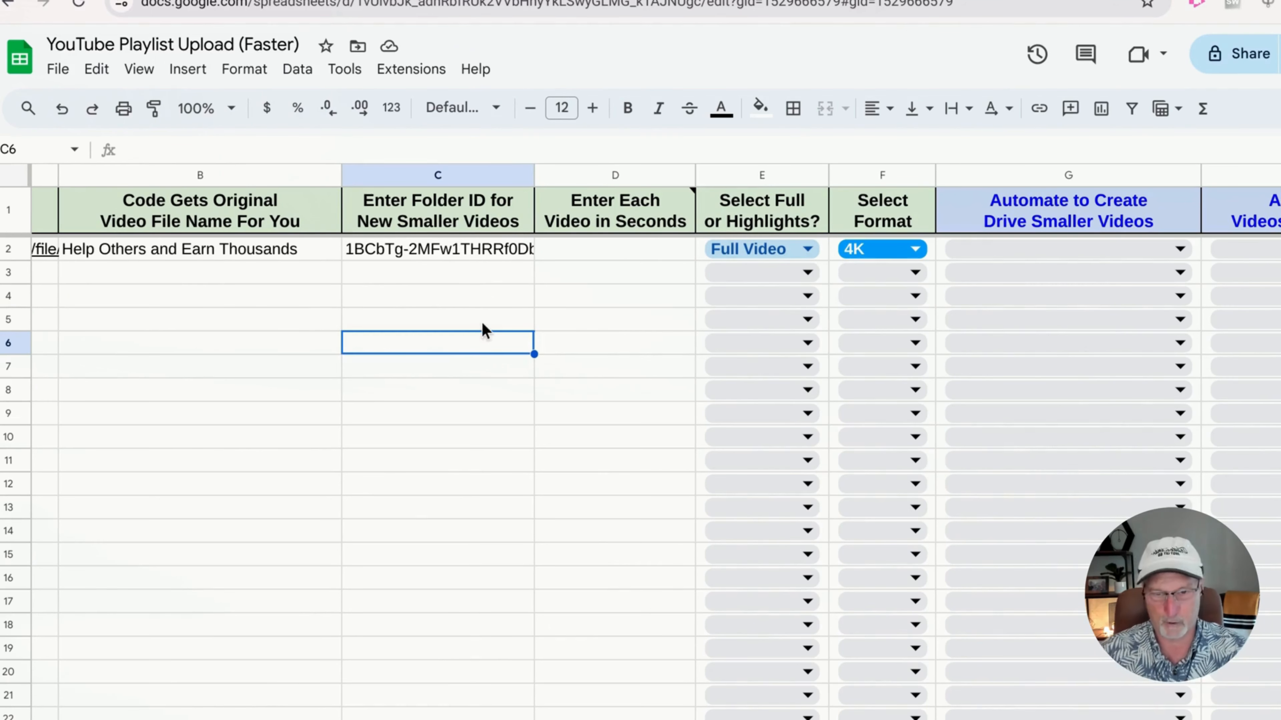
{"action": "scroll", "coordinate": [572, 297], "scroll_direction": "right", "scroll_amount": 3}
{"action": "scroll", "coordinate": [574, 290], "scroll_direction": "right", "scroll_amount": 1}
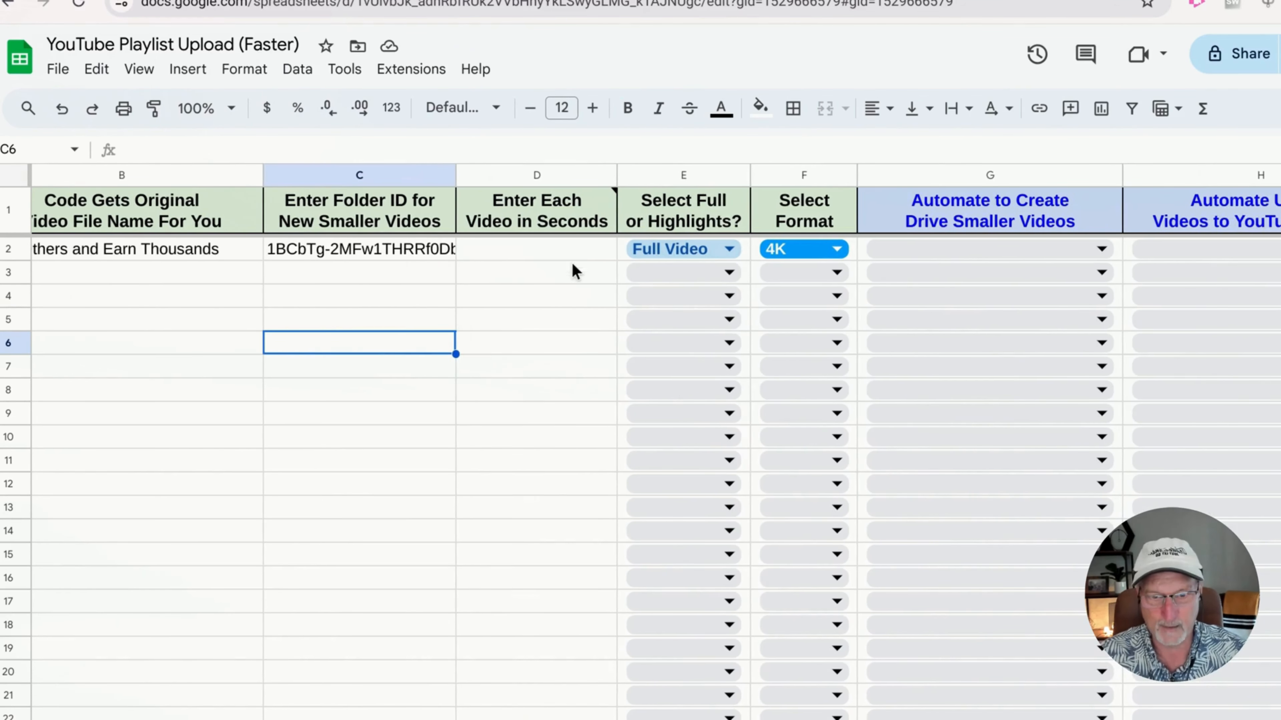
Enter 180 in D2 as the seconds per smaller video
{"action": "left_click", "coordinate": [565, 254]}
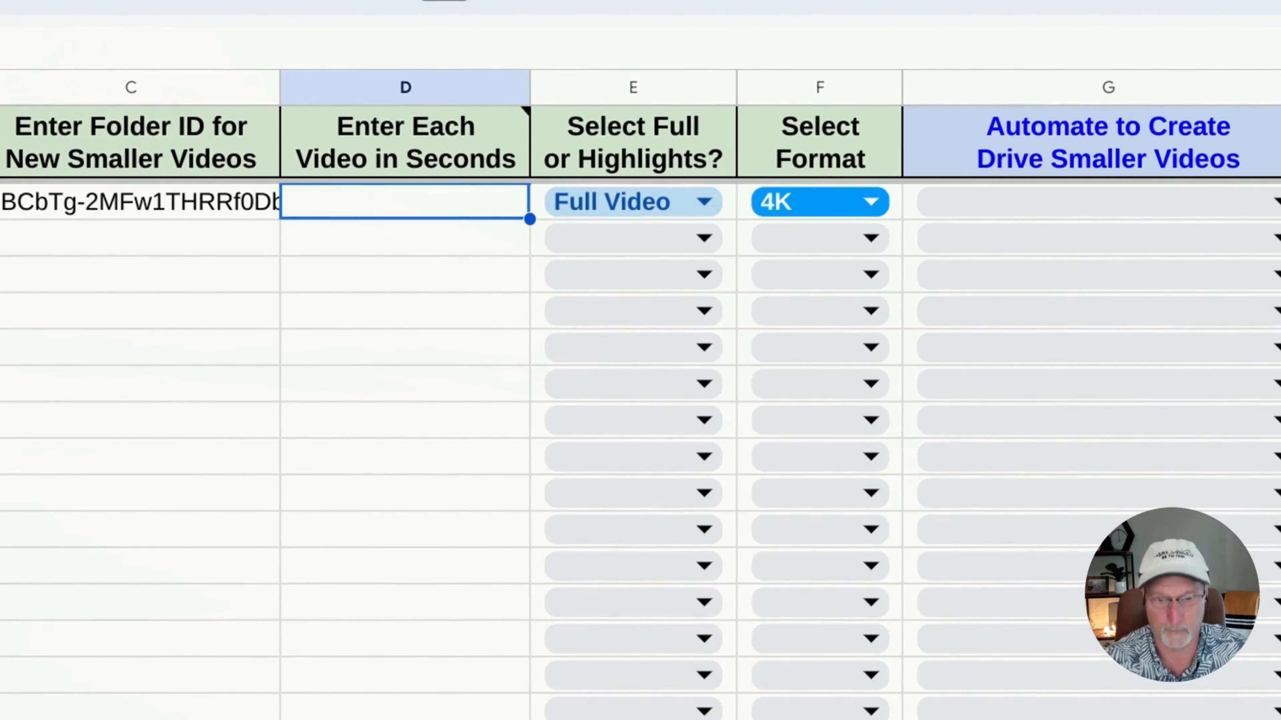
{"action": "mouse_move", "coordinate": [505, 144]}
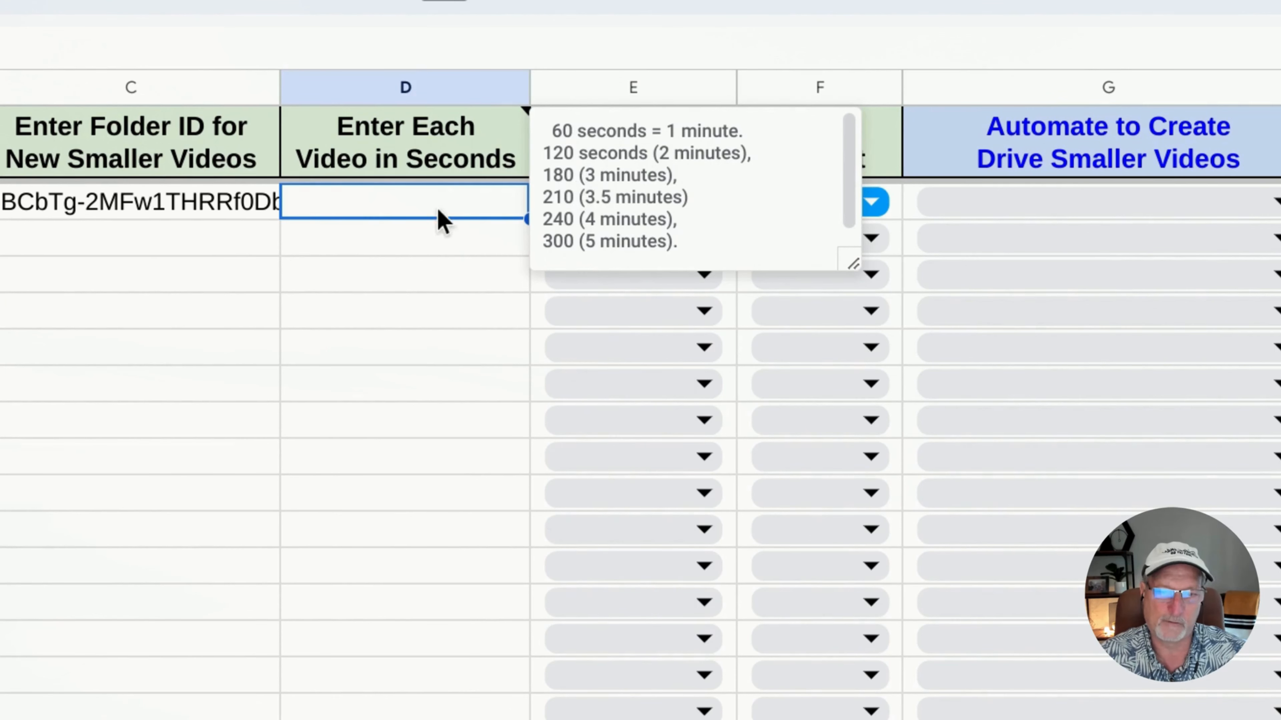
{"action": "type", "text": "180"}
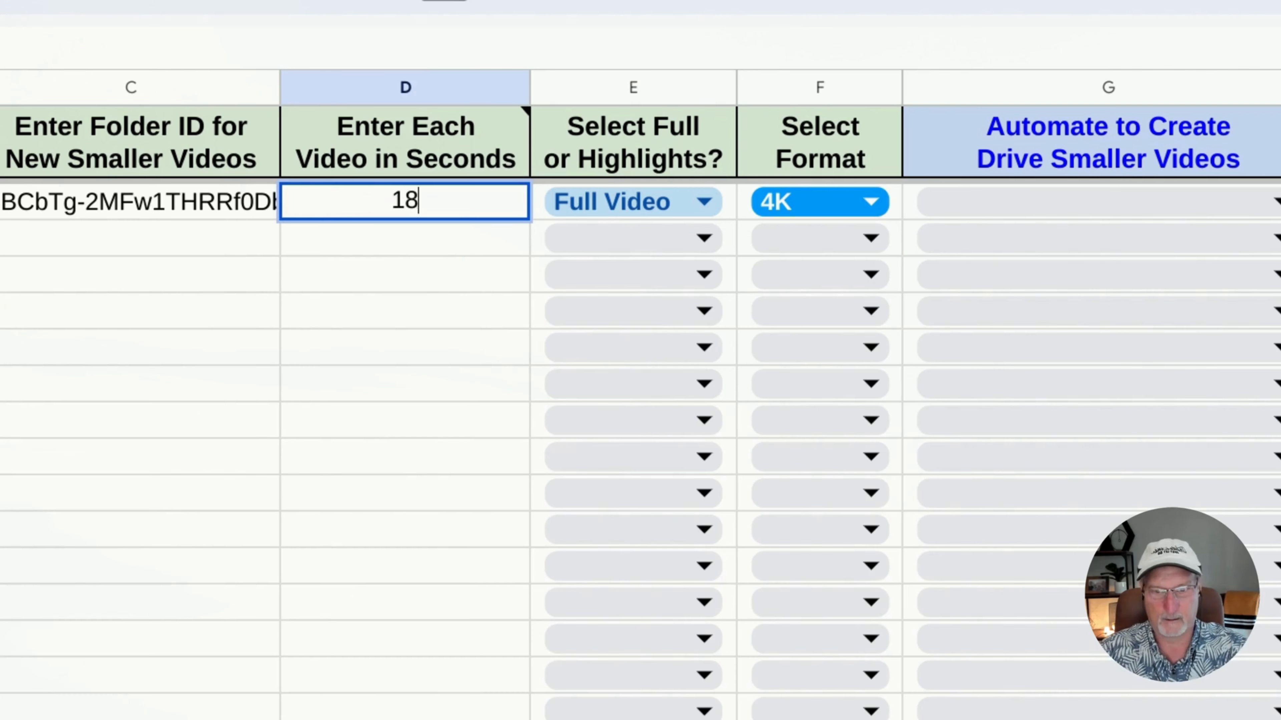
{"action": "left_click", "coordinate": [417, 400]}
{"action": "scroll", "coordinate": [417, 401], "scroll_direction": "right", "scroll_amount": 5}
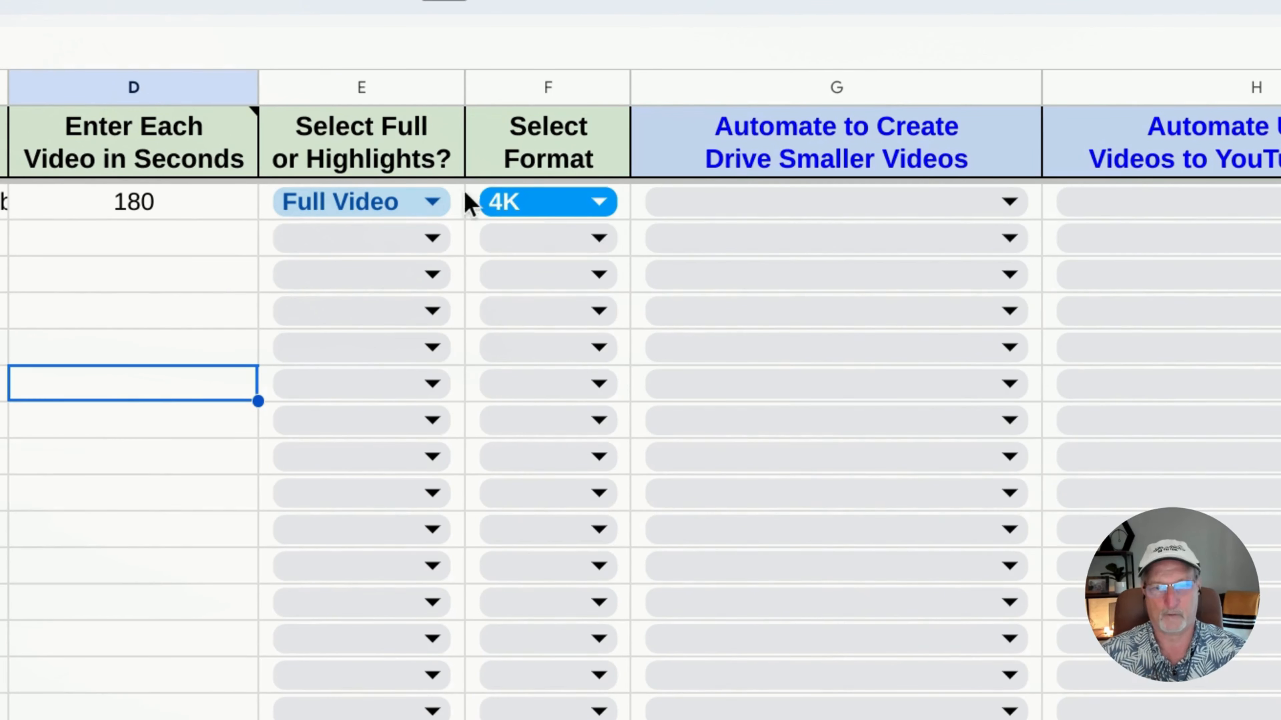
{"action": "left_click", "coordinate": [433, 202]}
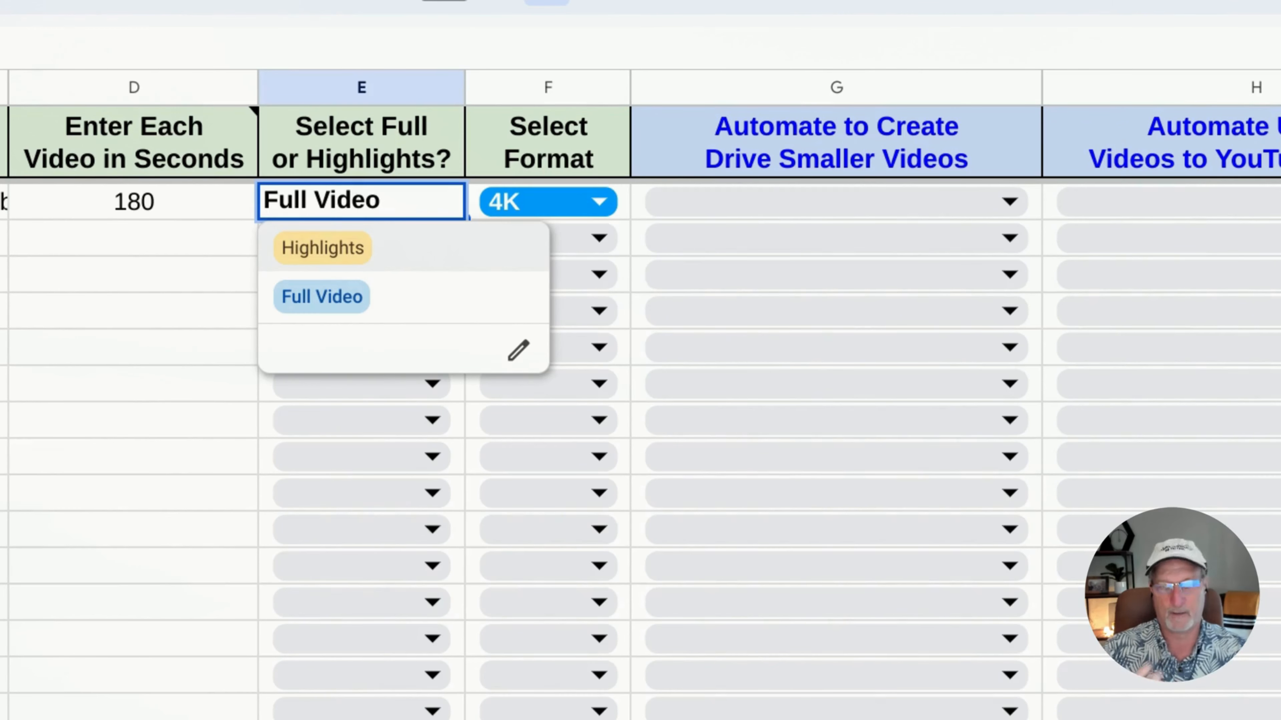
{"action": "left_click", "coordinate": [351, 308]}
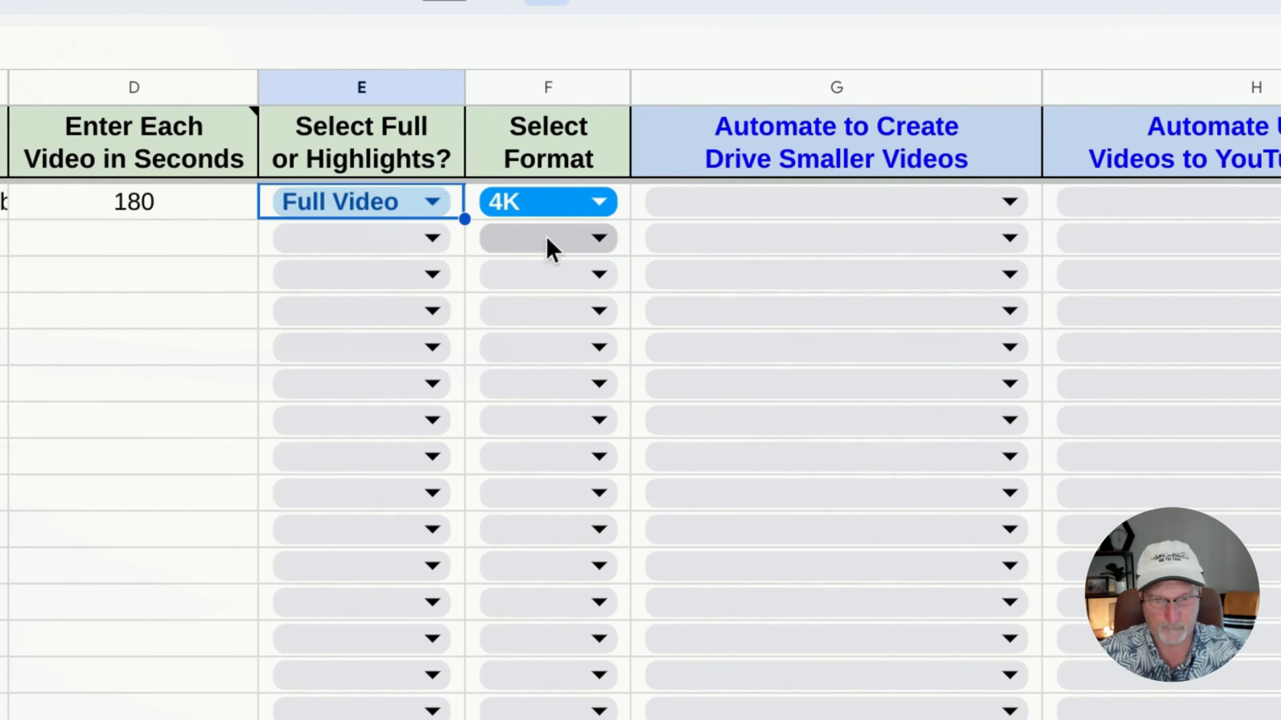
{"action": "left_click", "coordinate": [597, 204]}
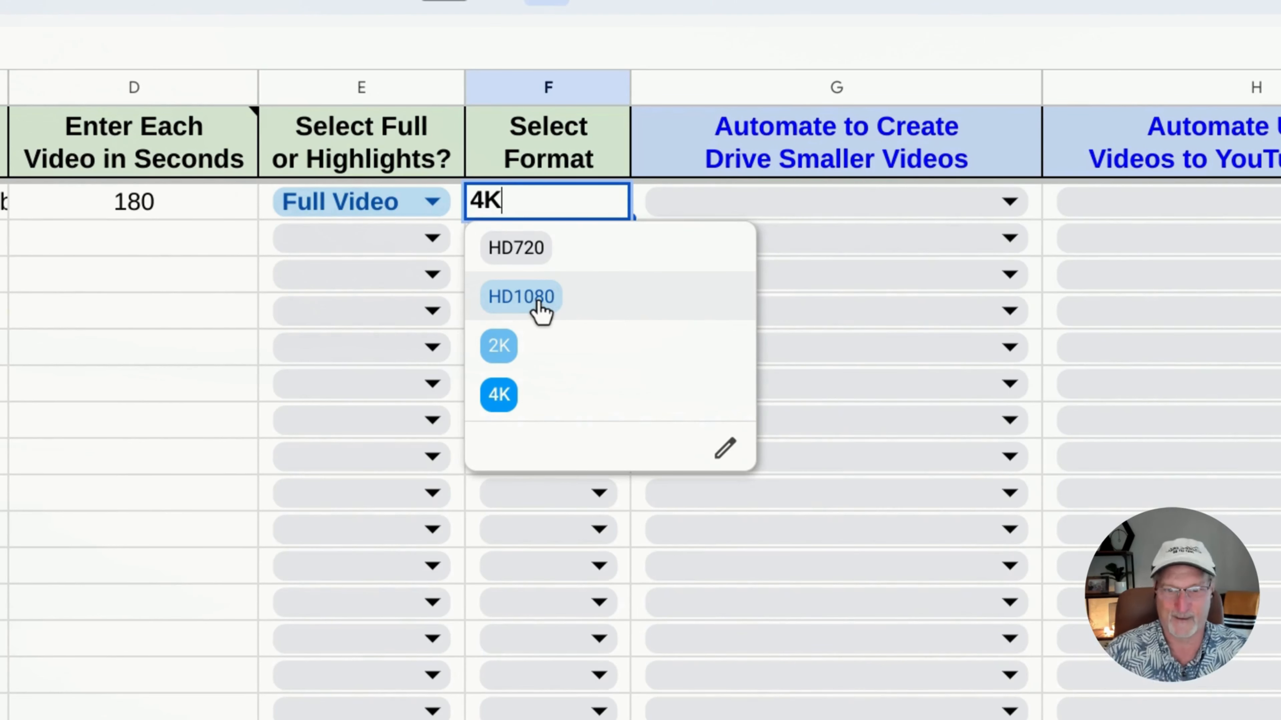
{"action": "left_click", "coordinate": [512, 389]}
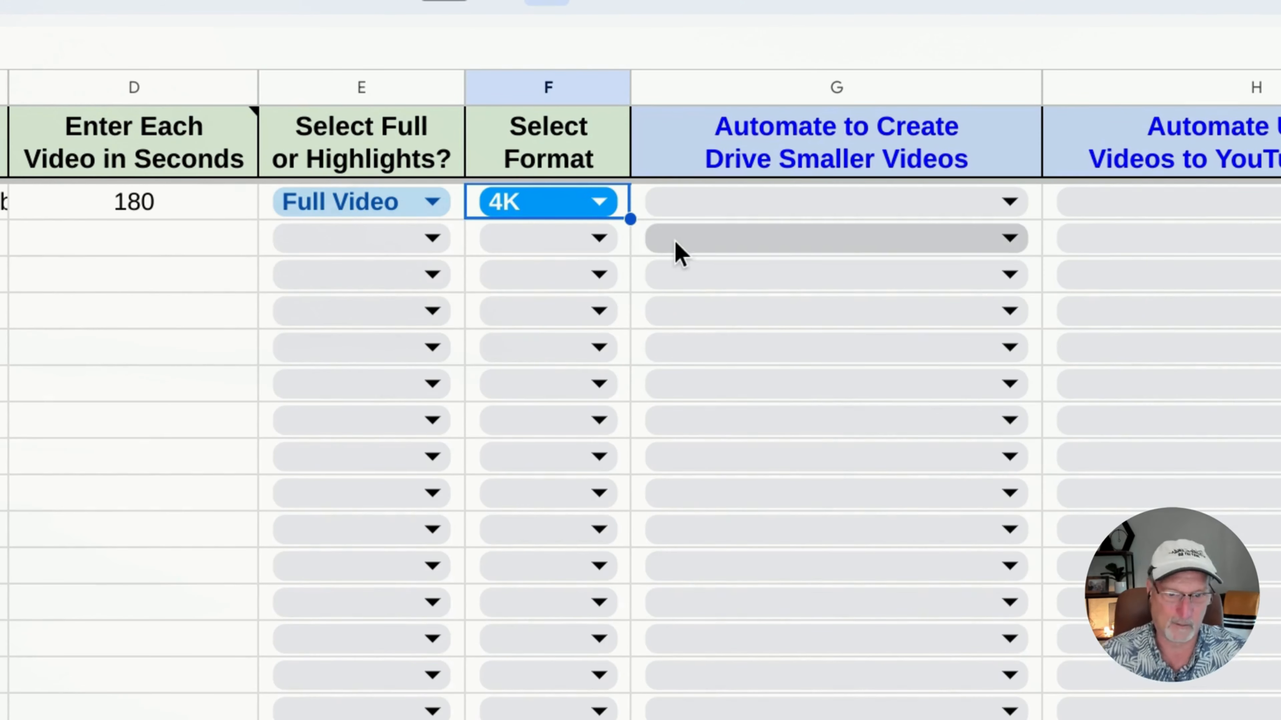
{"action": "scroll", "coordinate": [678, 252], "scroll_direction": "right", "scroll_amount": 8}
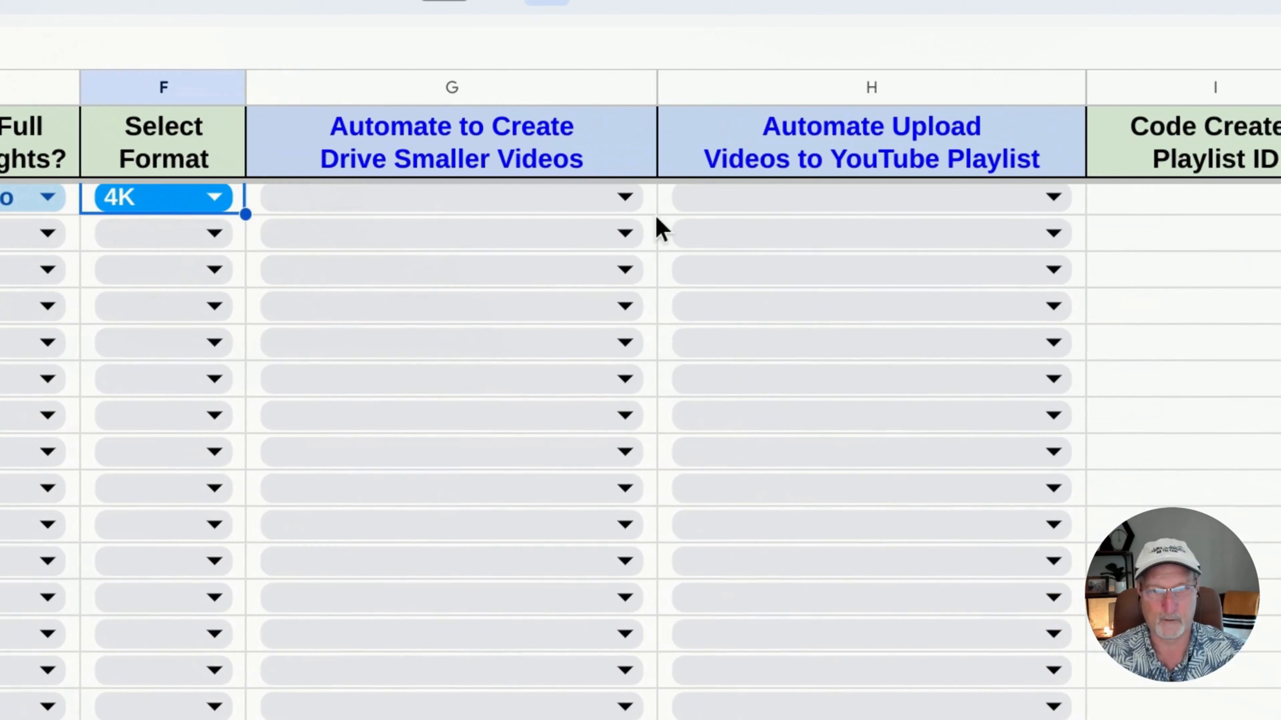
Set G2 to Create Drive Small Videos and select the system messages cell J2
{"action": "left_click", "coordinate": [633, 206]}
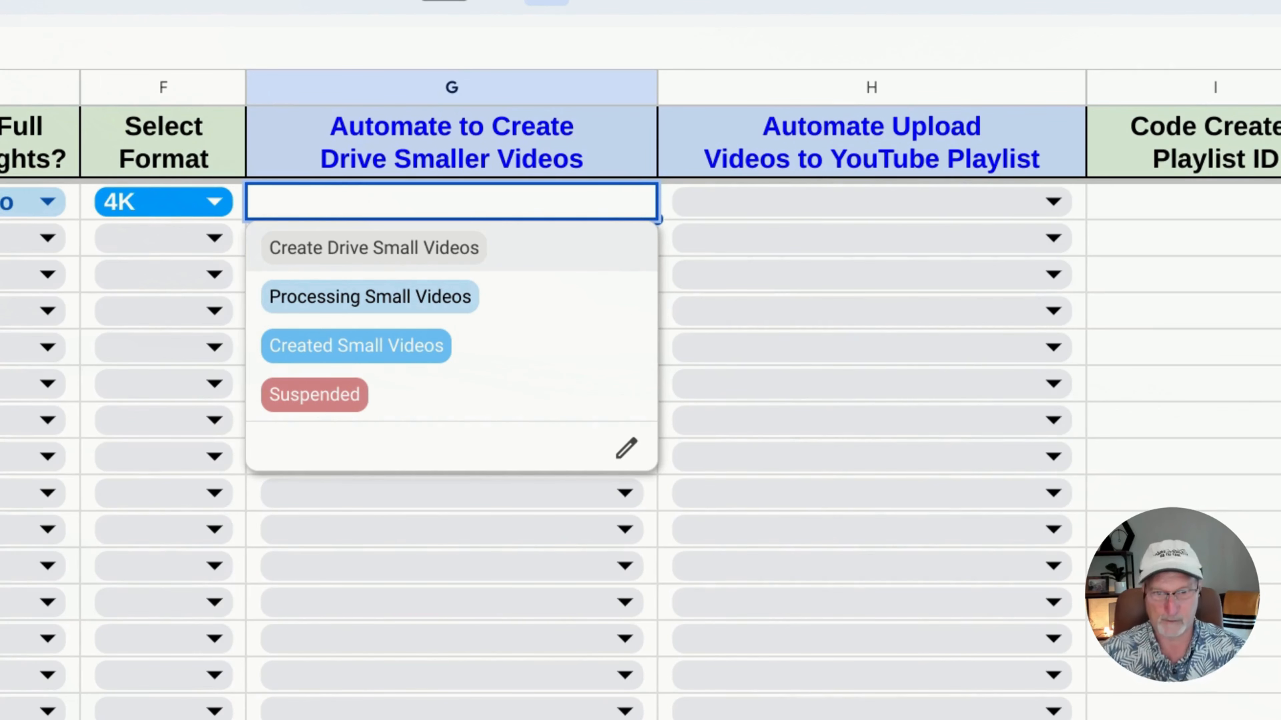
{"action": "left_click", "coordinate": [442, 260]}
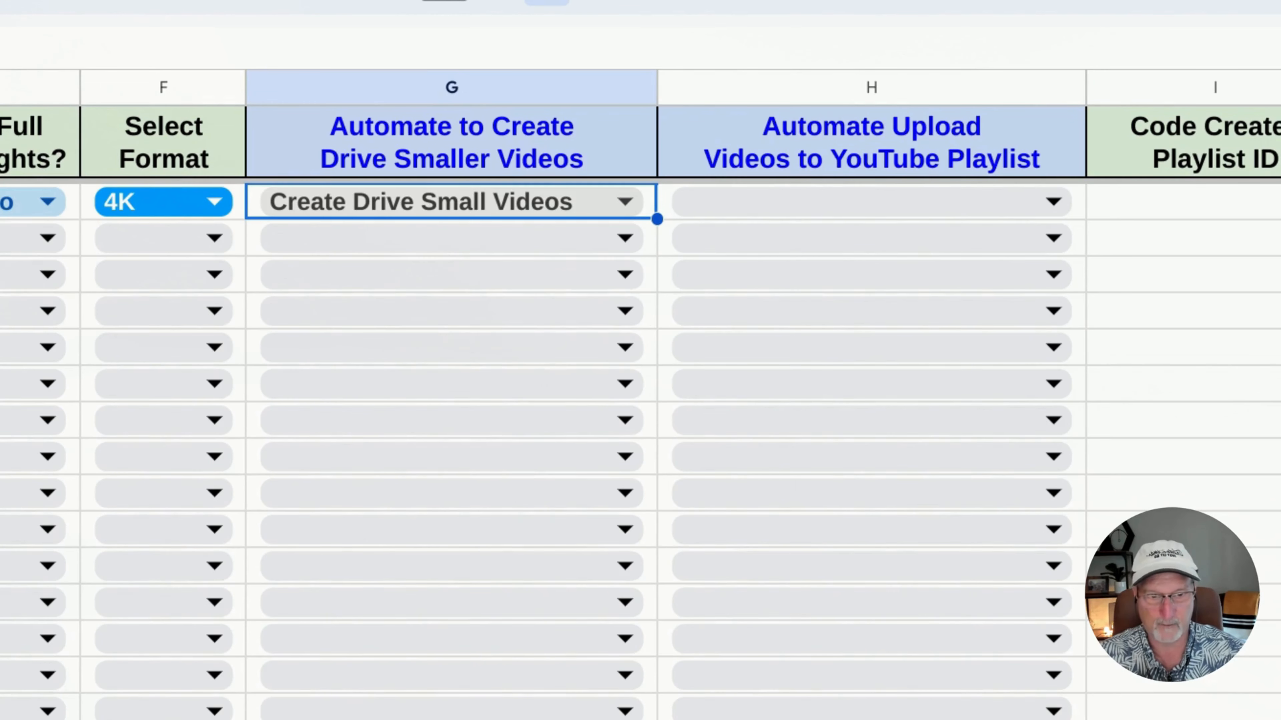
{"action": "scroll", "coordinate": [514, 252], "scroll_direction": "right", "scroll_amount": 3}
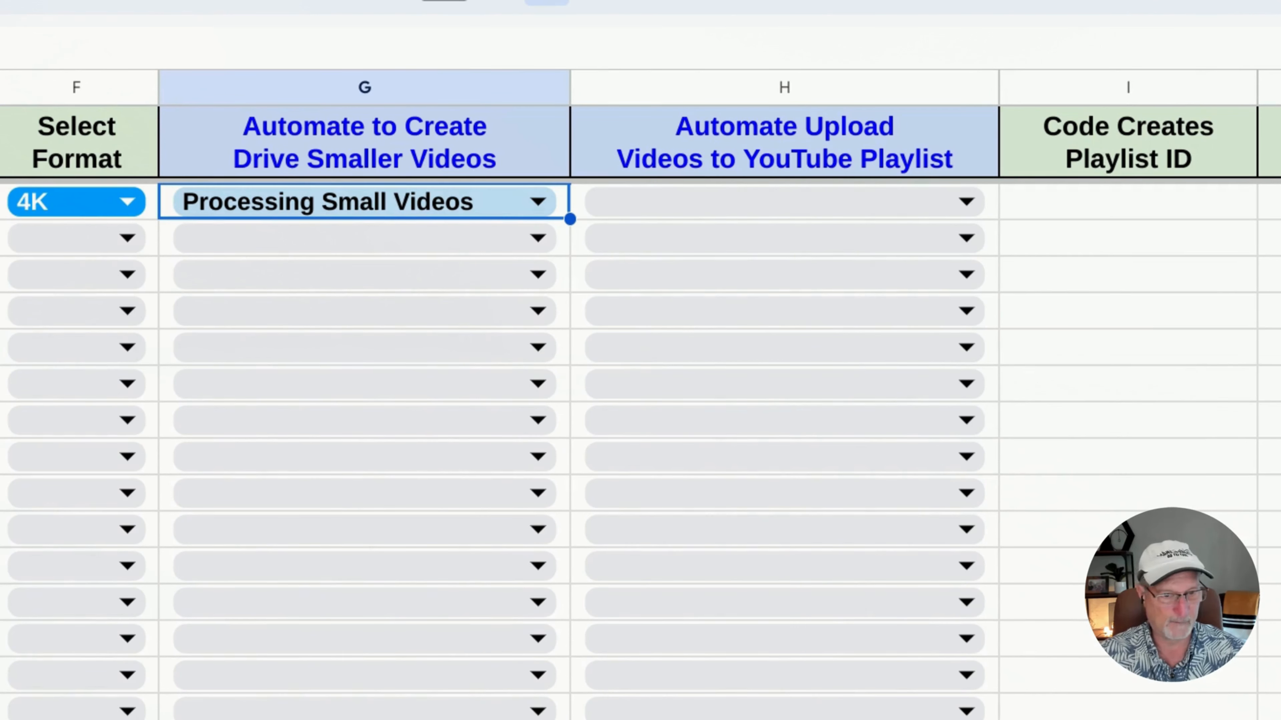
{"action": "left_click", "coordinate": [1268, 202]}
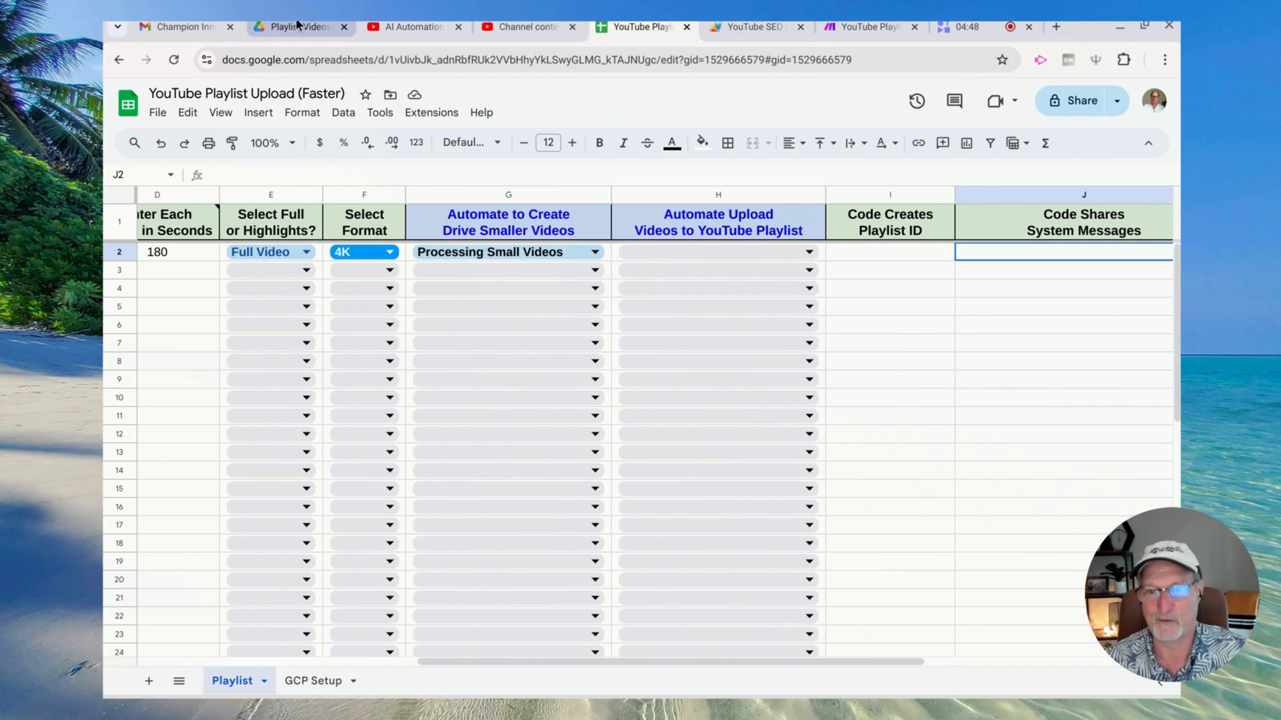
Reload the Playlist Videos folder in Drive to look for the new video parts
{"action": "left_click", "coordinate": [297, 26]}
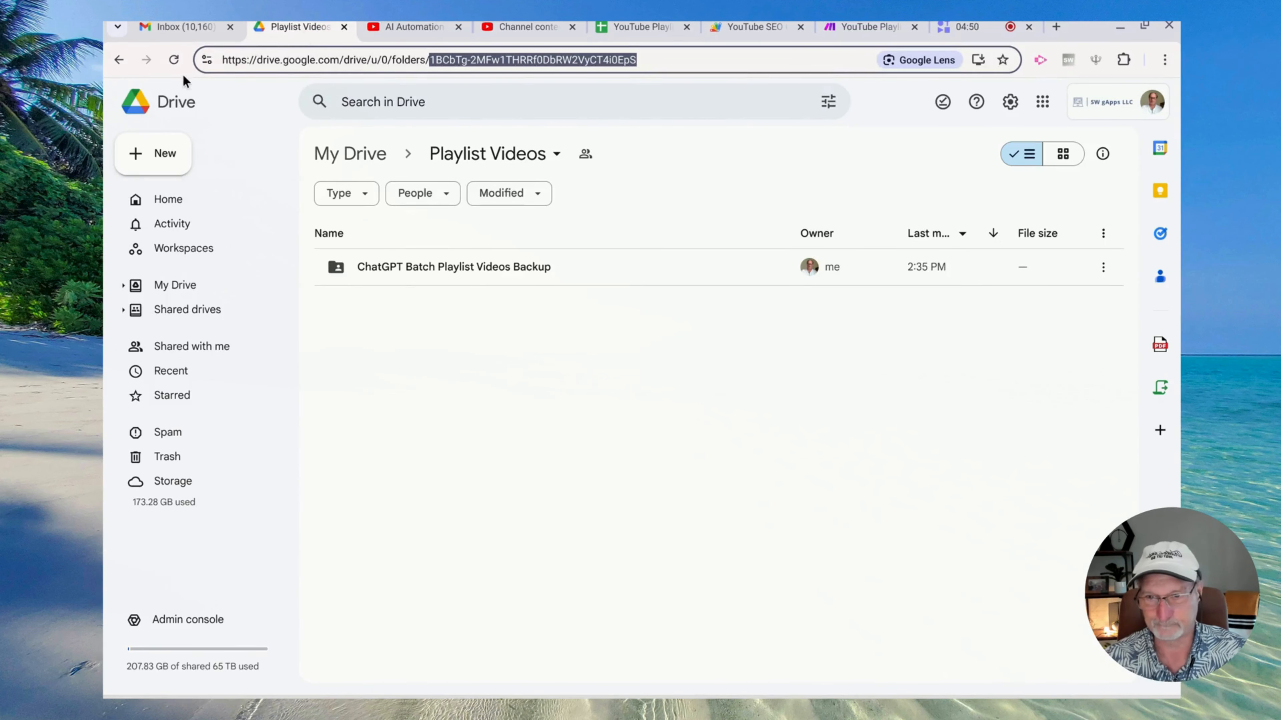
{"action": "left_click", "coordinate": [176, 62]}
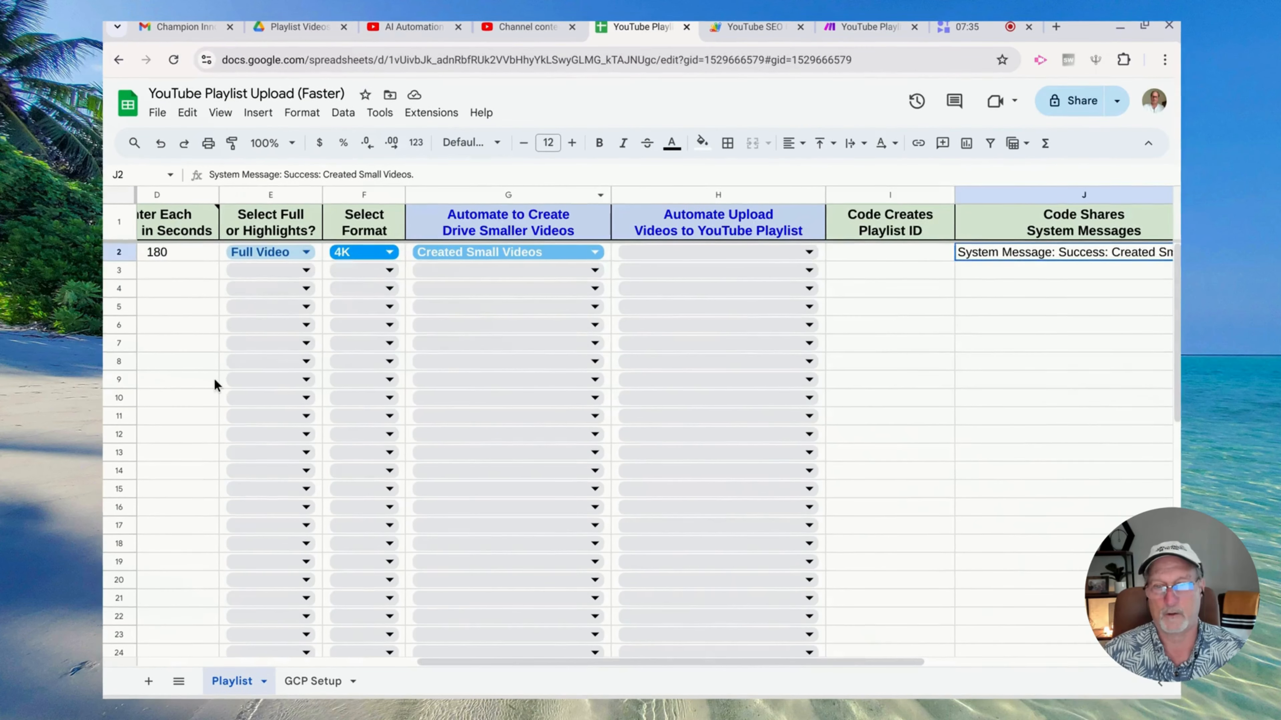
Open the Playlist Videos Drive folder to see the six Help Others and Earn Thousands parts
{"action": "scroll", "coordinate": [215, 378], "scroll_direction": "left", "scroll_amount": 3}
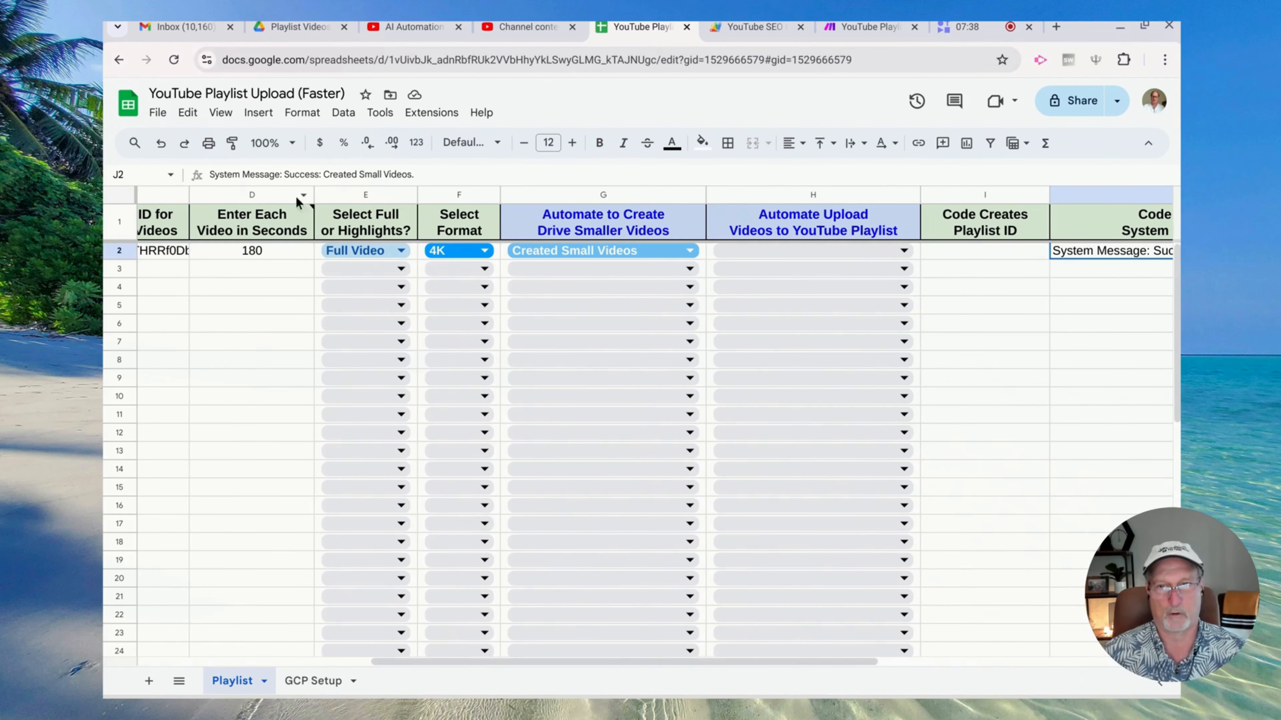
{"action": "left_click", "coordinate": [300, 29]}
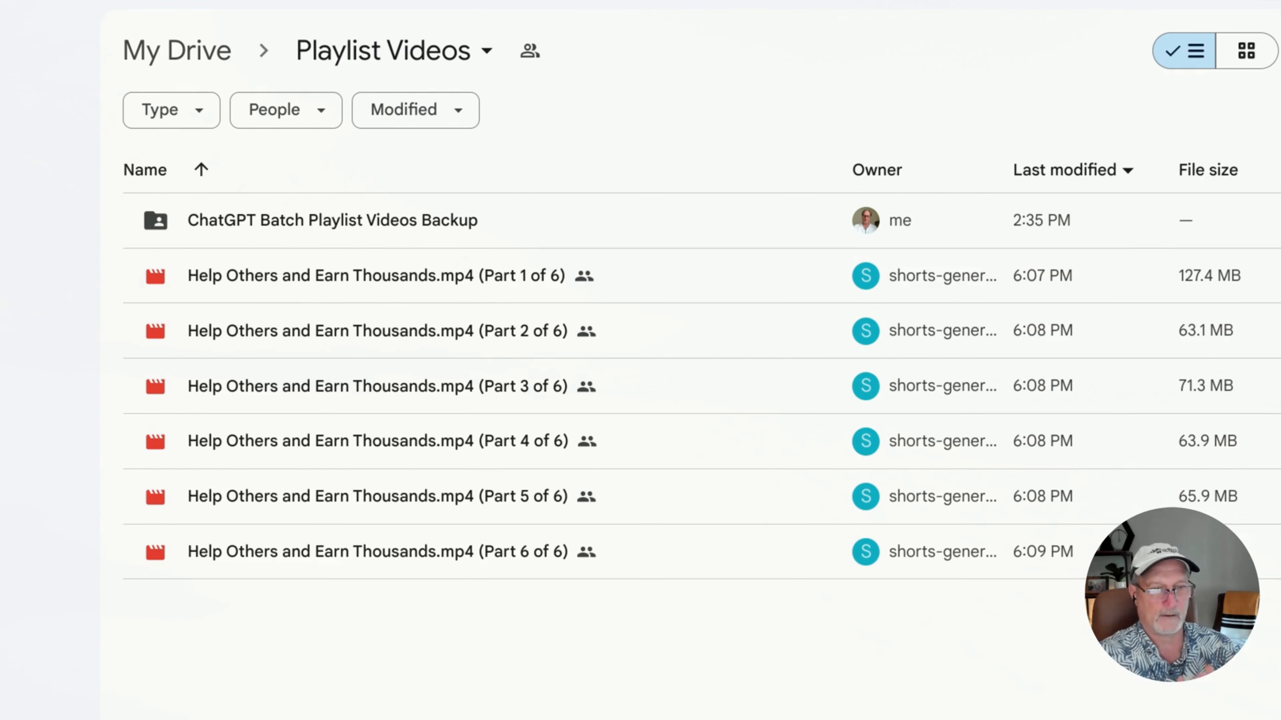
Return to the YouTube Playlist Upload (Faster) spreadsheet, row 2 reading Created Small Videos
{"action": "mouse_move", "coordinate": [1228, 287]}
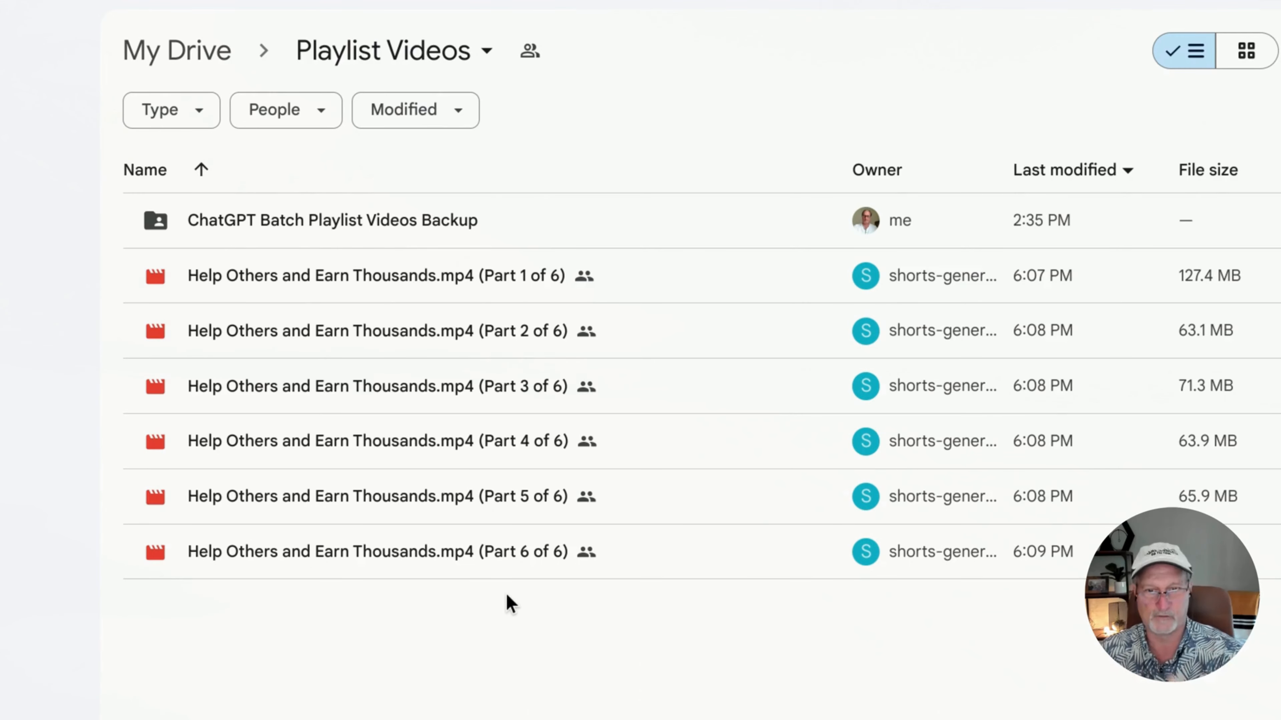
{"action": "left_click", "coordinate": [624, 18]}
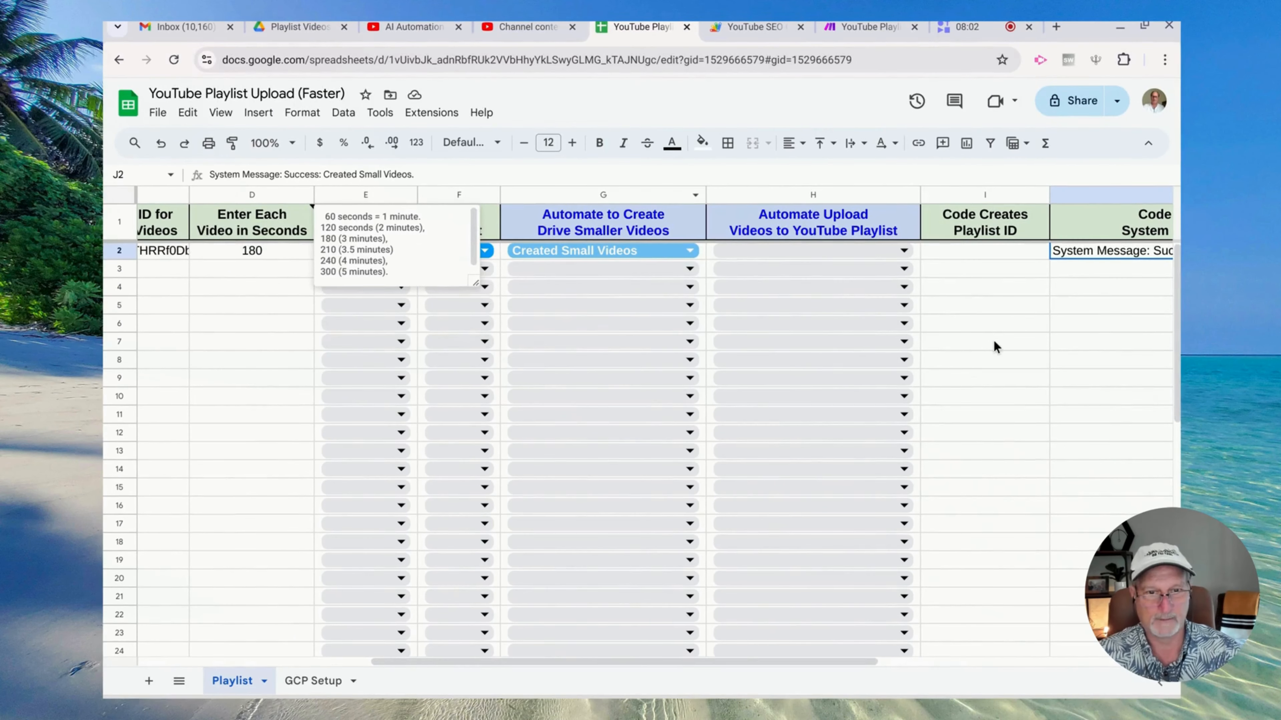
Dismiss the seconds note popup in the sheet
{"action": "left_click", "coordinate": [993, 342]}
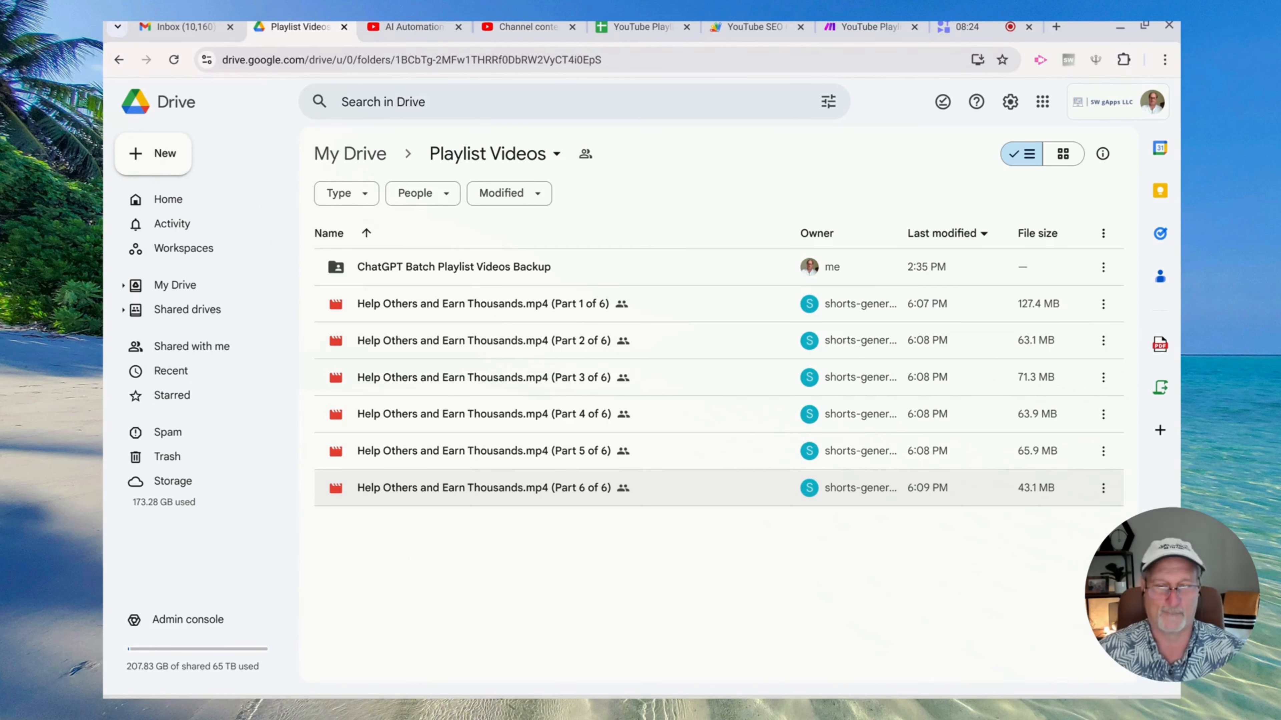
Preview the Part 1 of 6 and Part 6 of 6 videos in Drive, then return to the sheet
{"action": "left_click", "coordinate": [492, 311]}
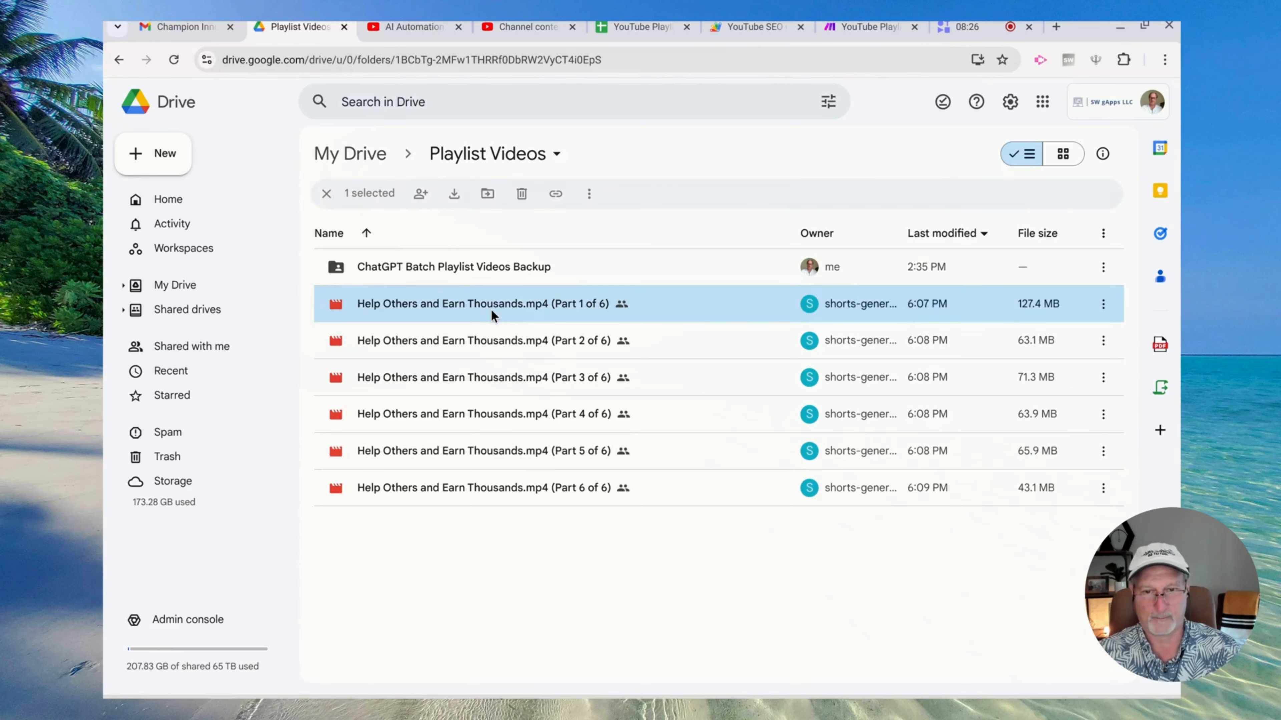
{"action": "double_click", "coordinate": [490, 309]}
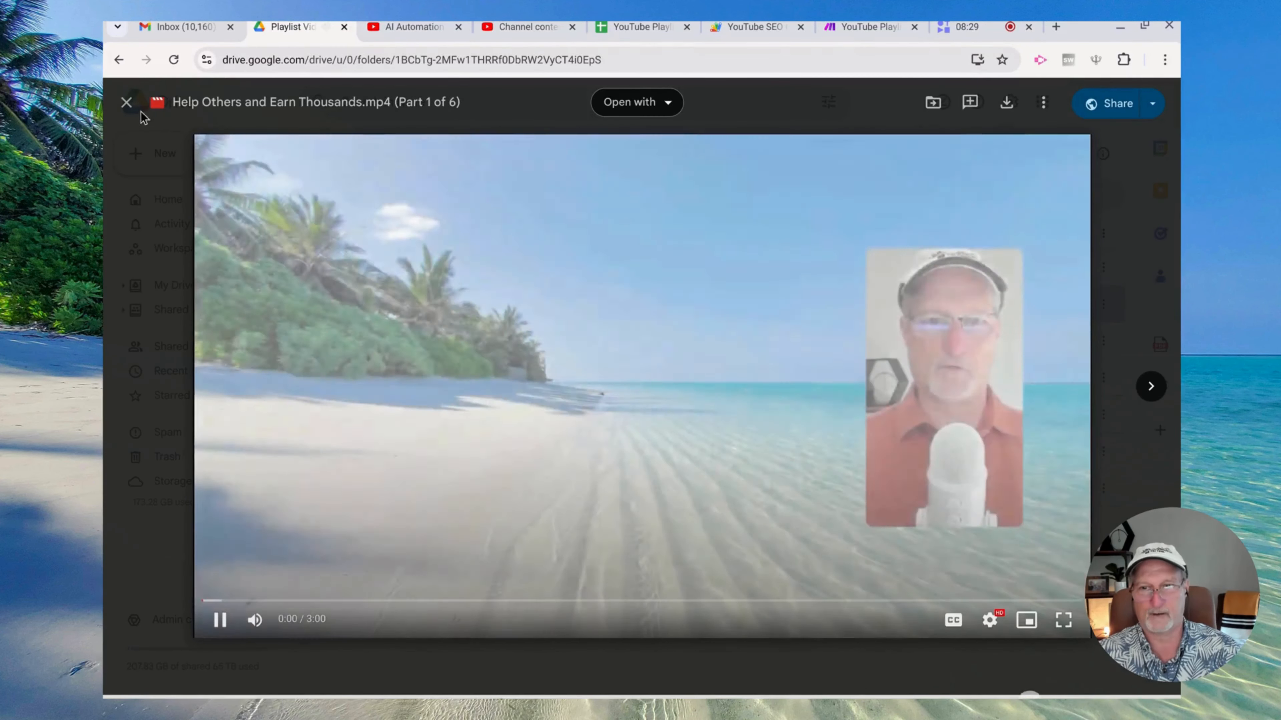
{"action": "left_click", "coordinate": [127, 103]}
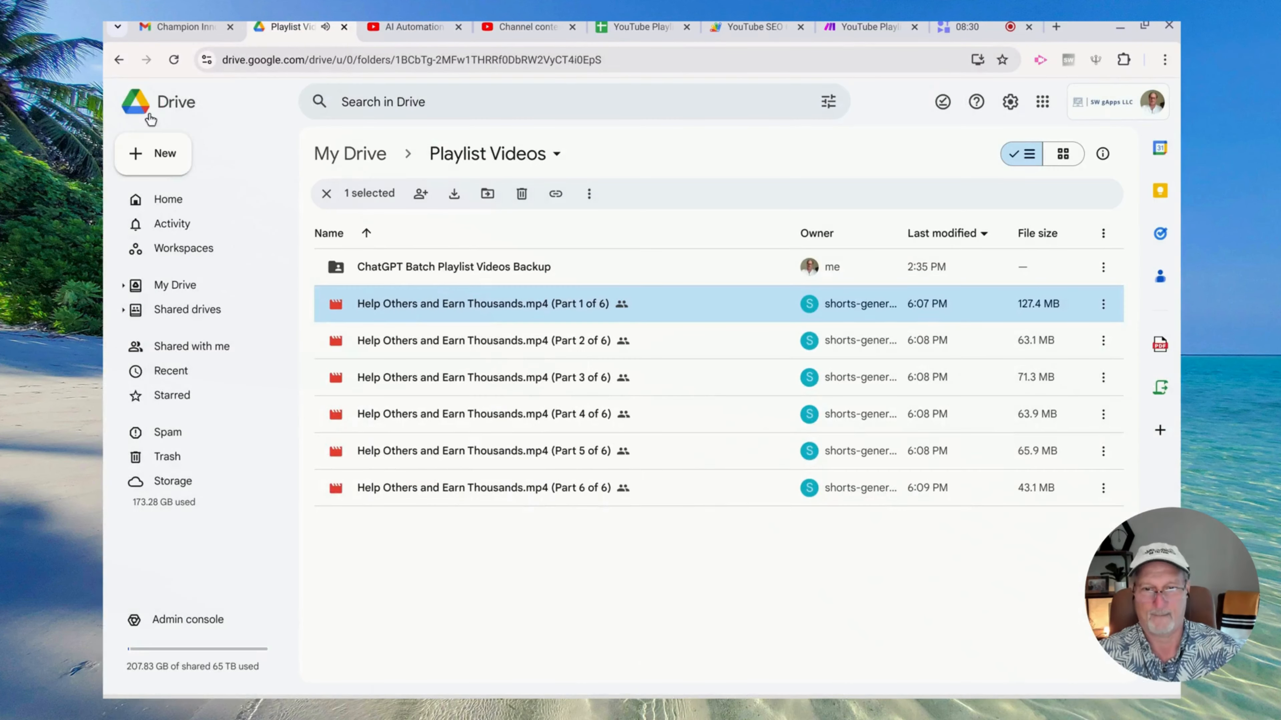
{"action": "left_click", "coordinate": [476, 485]}
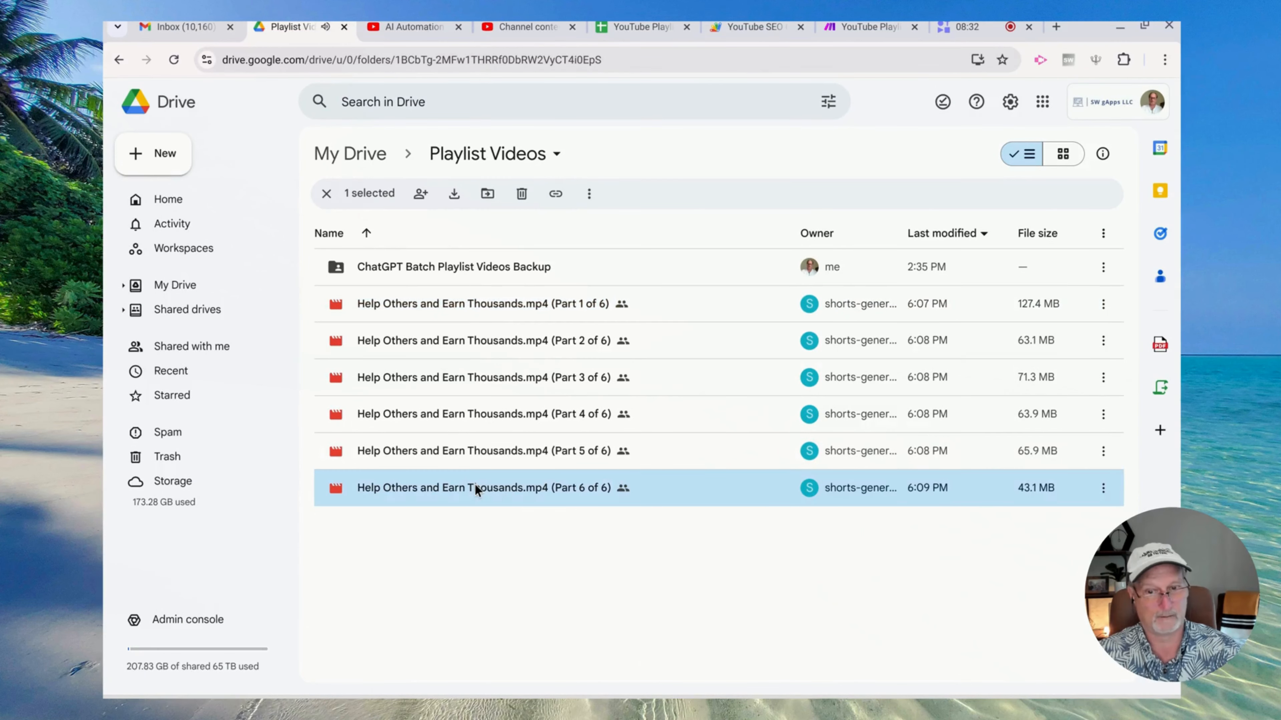
{"action": "double_click", "coordinate": [476, 485]}
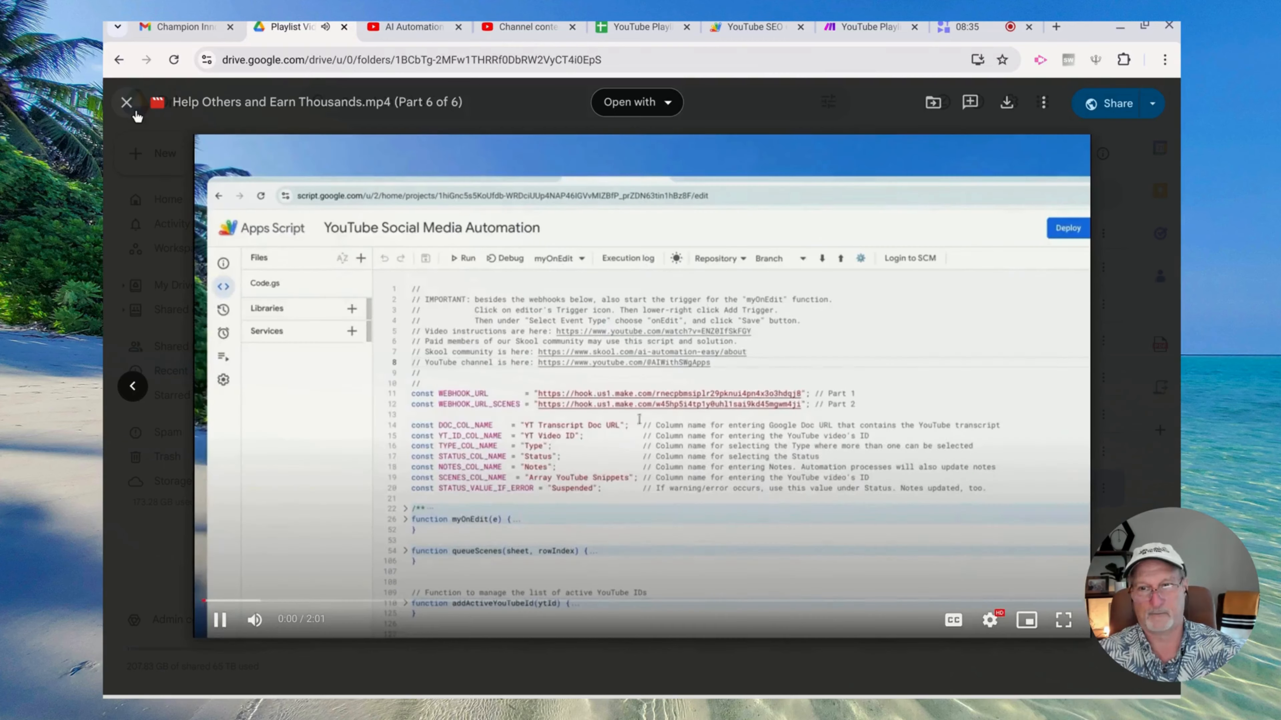
{"action": "left_click", "coordinate": [129, 104]}
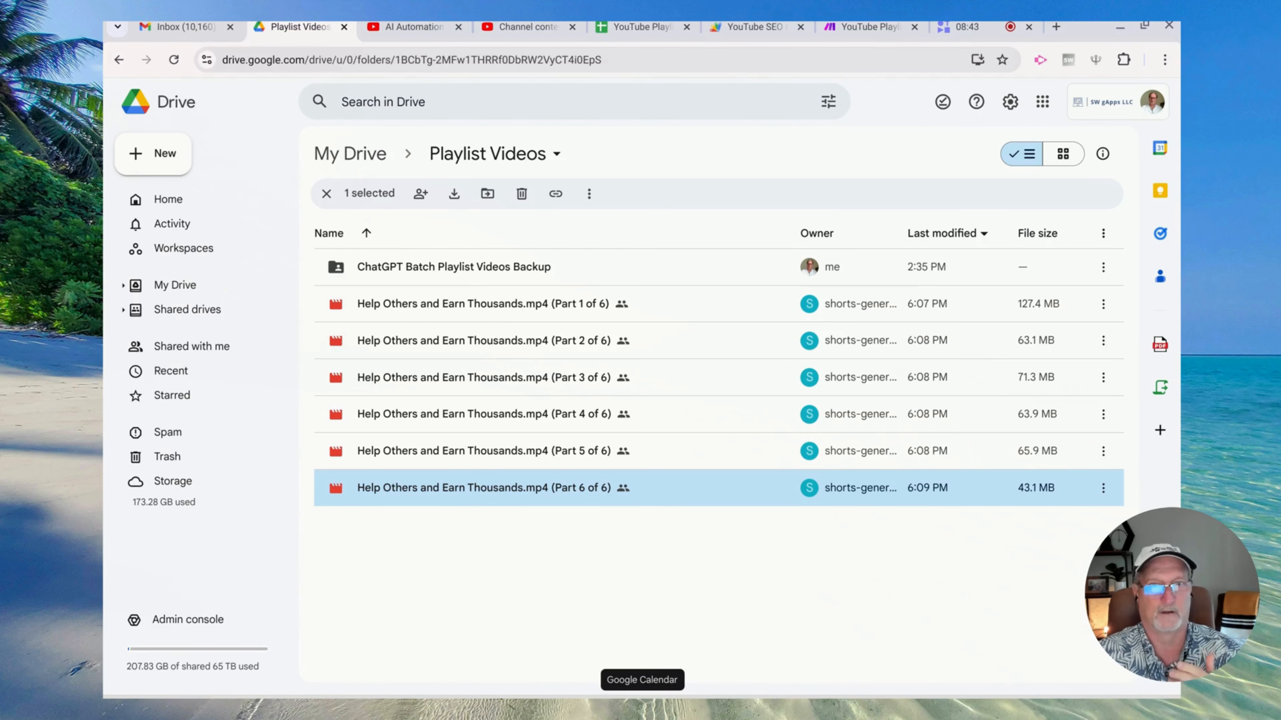
{"action": "left_click", "coordinate": [631, 27]}
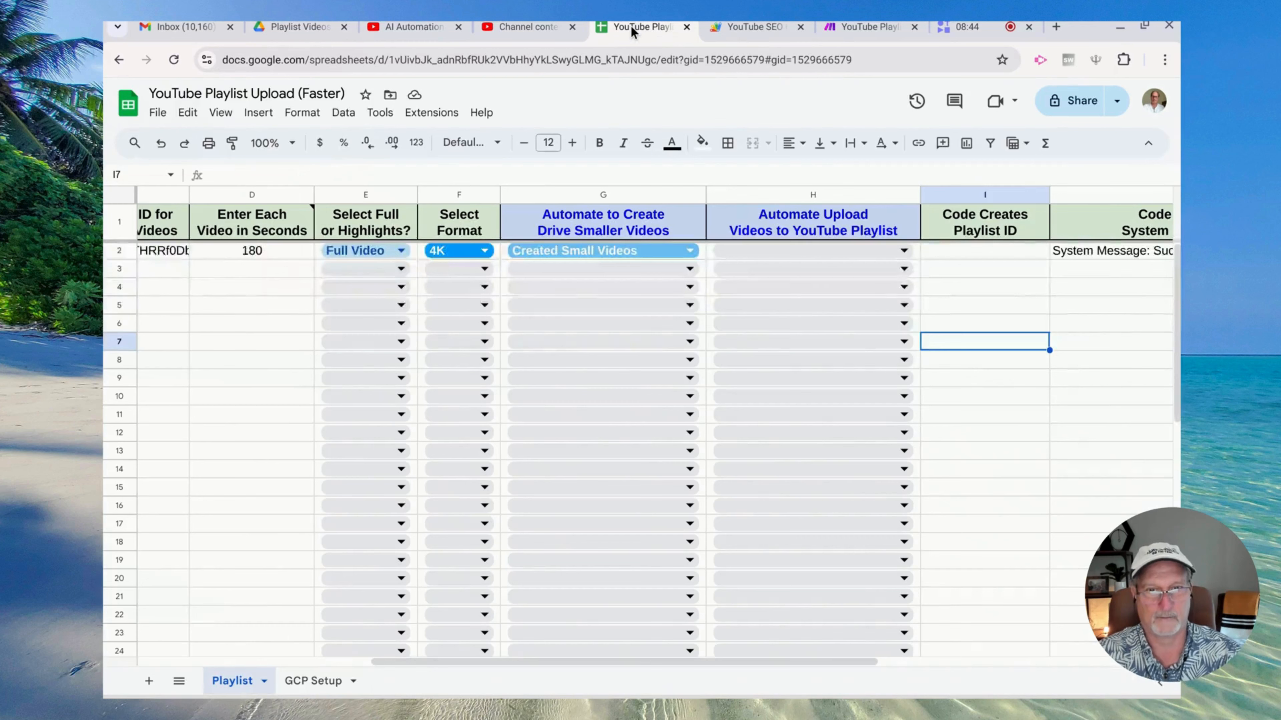
Delete row 2's old success message in System Messages and open the Automate Upload dropdown
{"action": "scroll", "coordinate": [980, 400], "scroll_direction": "right", "scroll_amount": 3}
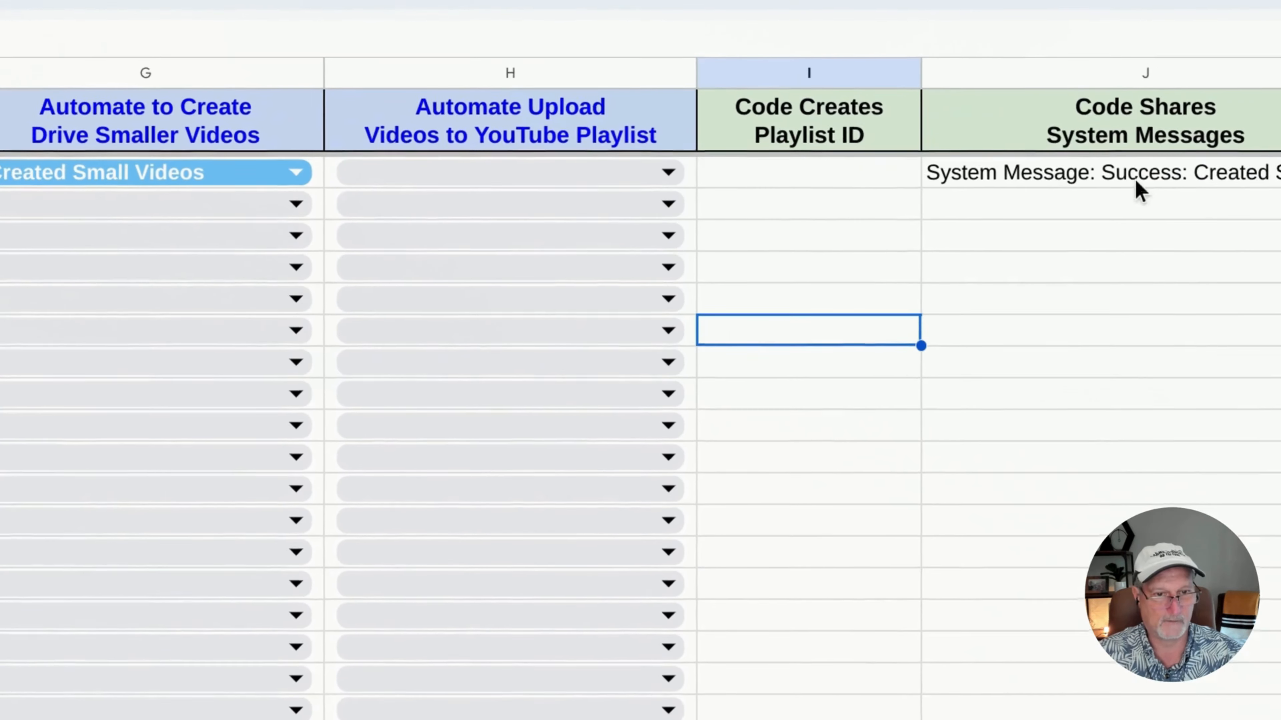
{"action": "left_click", "coordinate": [1056, 207]}
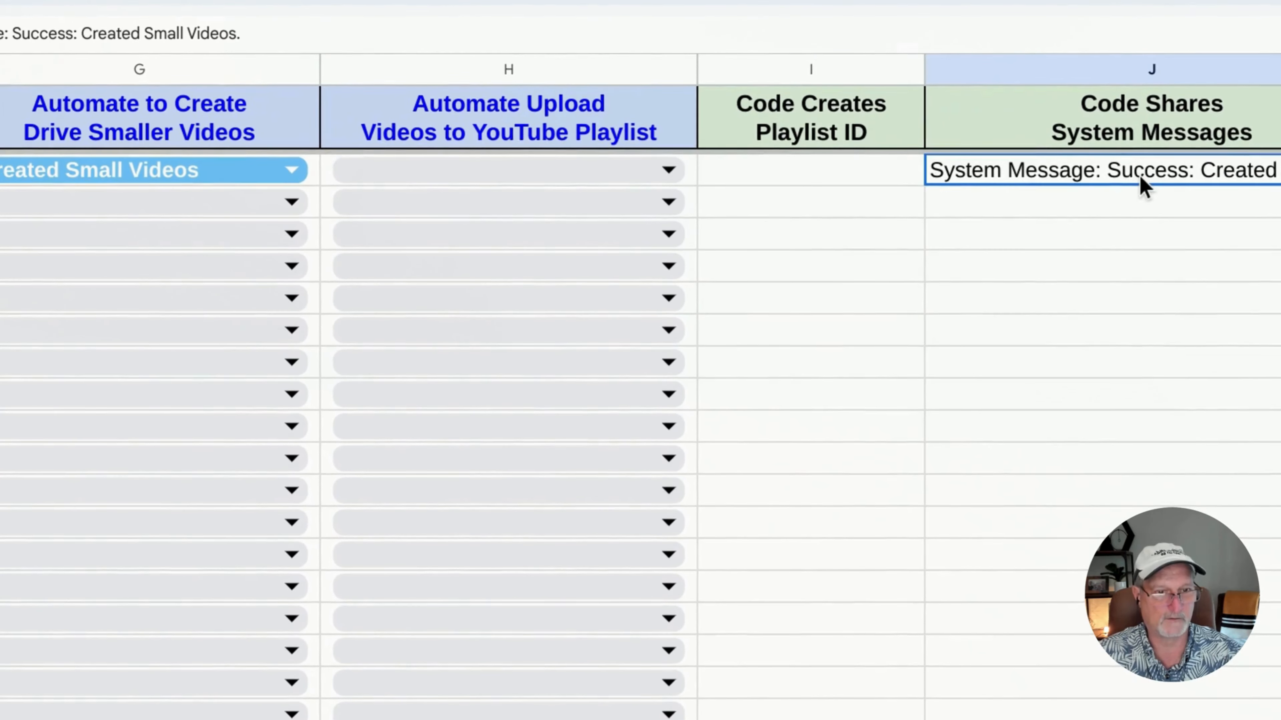
{"action": "key", "text": "Delete"}
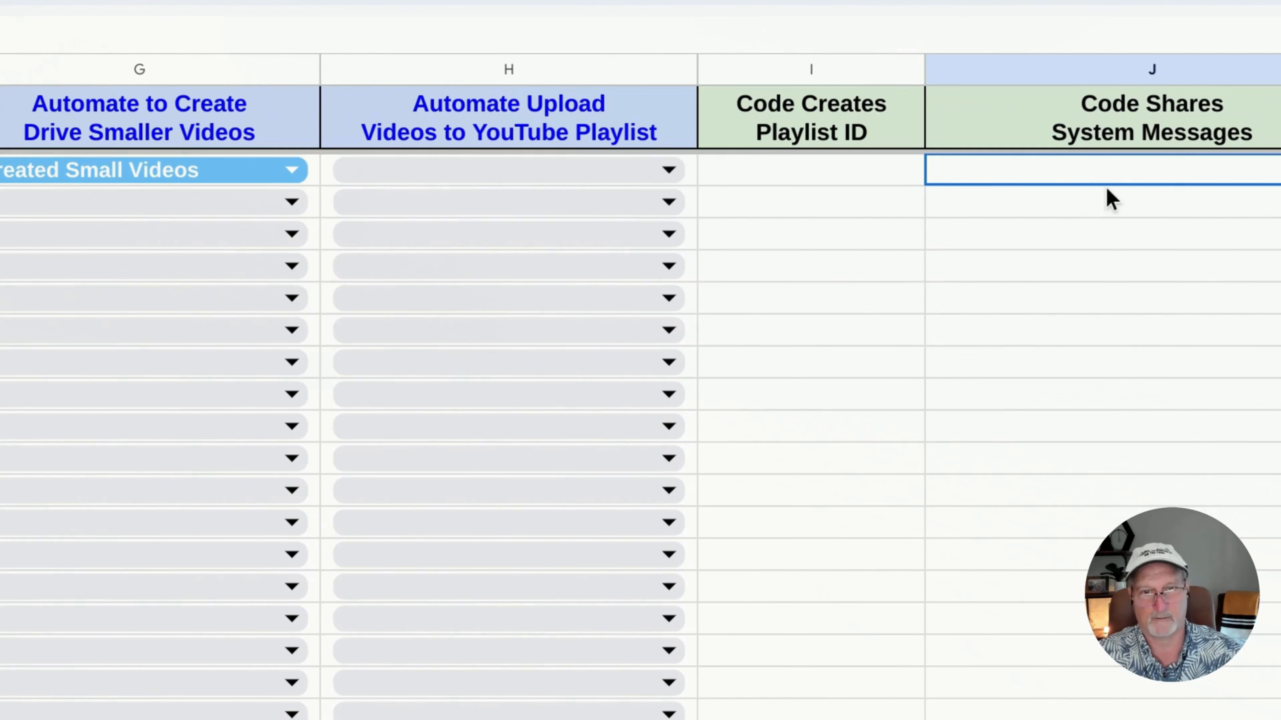
{"action": "left_click", "coordinate": [668, 171]}
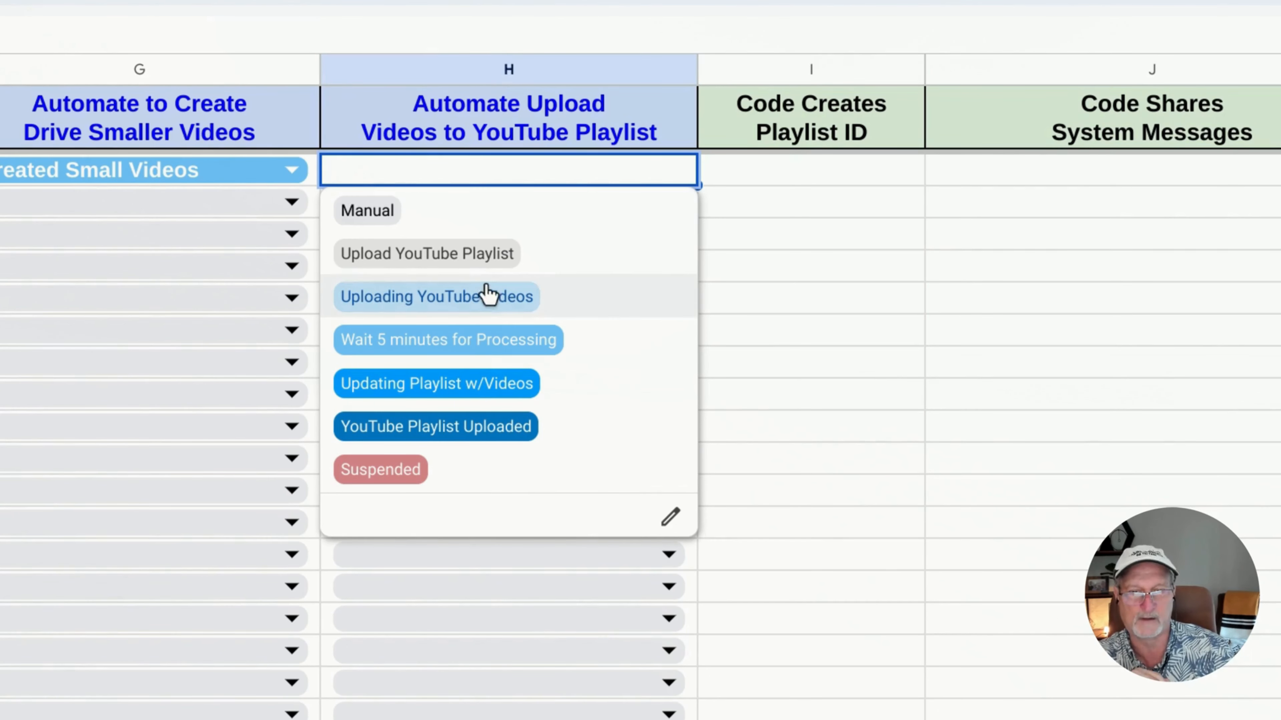
Choose 'Upload YouTube Playlist' in H2 and watch the Playlist ID and System Messages fill in
{"action": "left_click", "coordinate": [486, 260]}
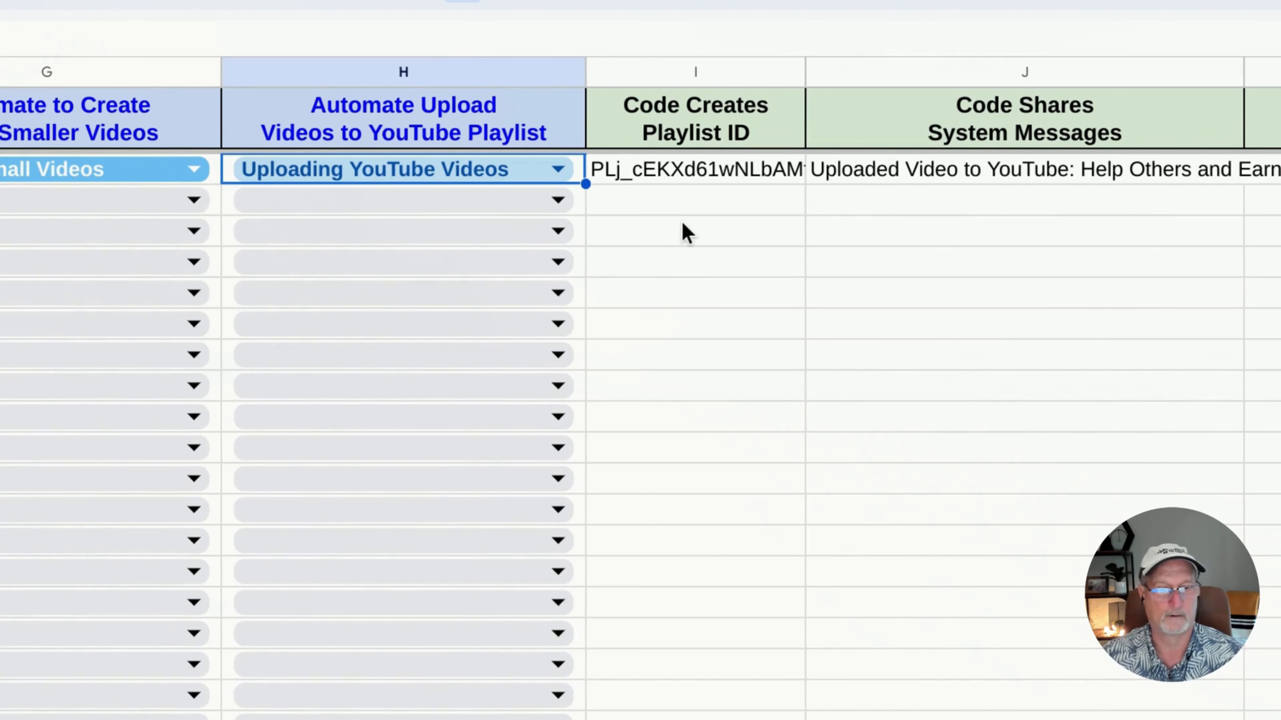
{"action": "scroll", "coordinate": [682, 225], "scroll_direction": "right", "scroll_amount": 6}
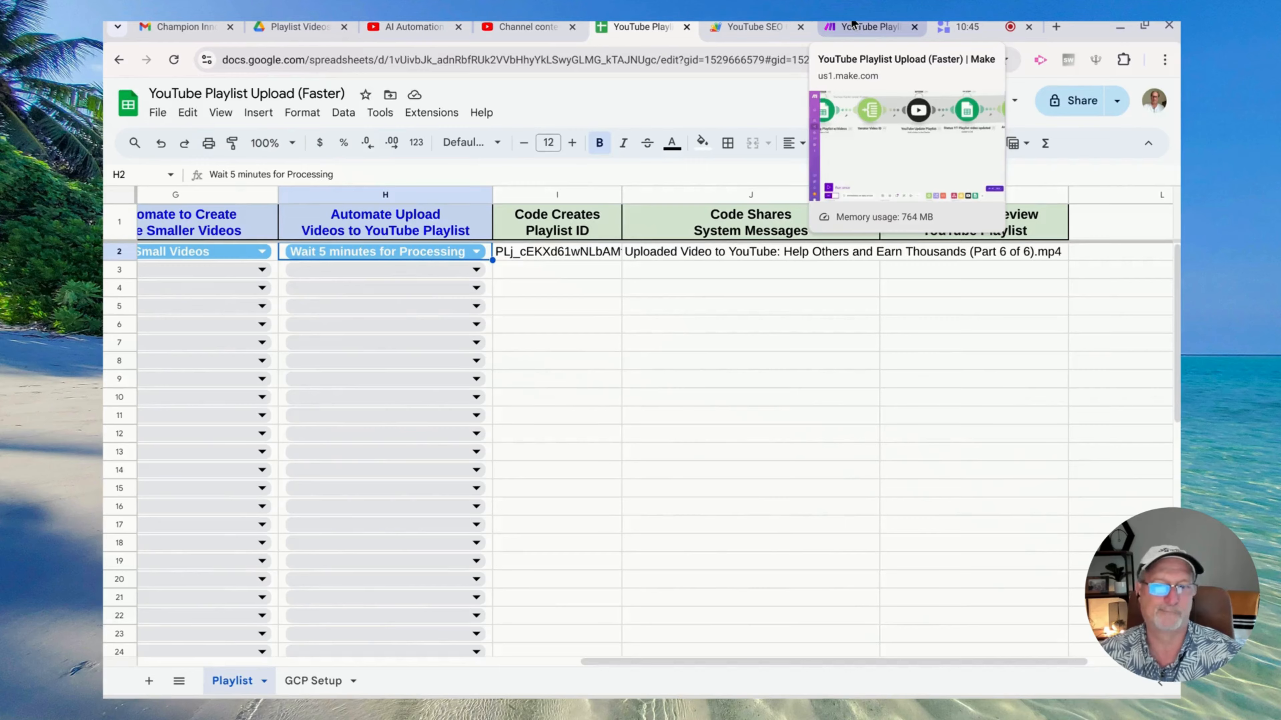
Pan across the Make playlist upload scenario to inspect its later modules
{"action": "left_click", "coordinate": [854, 26]}
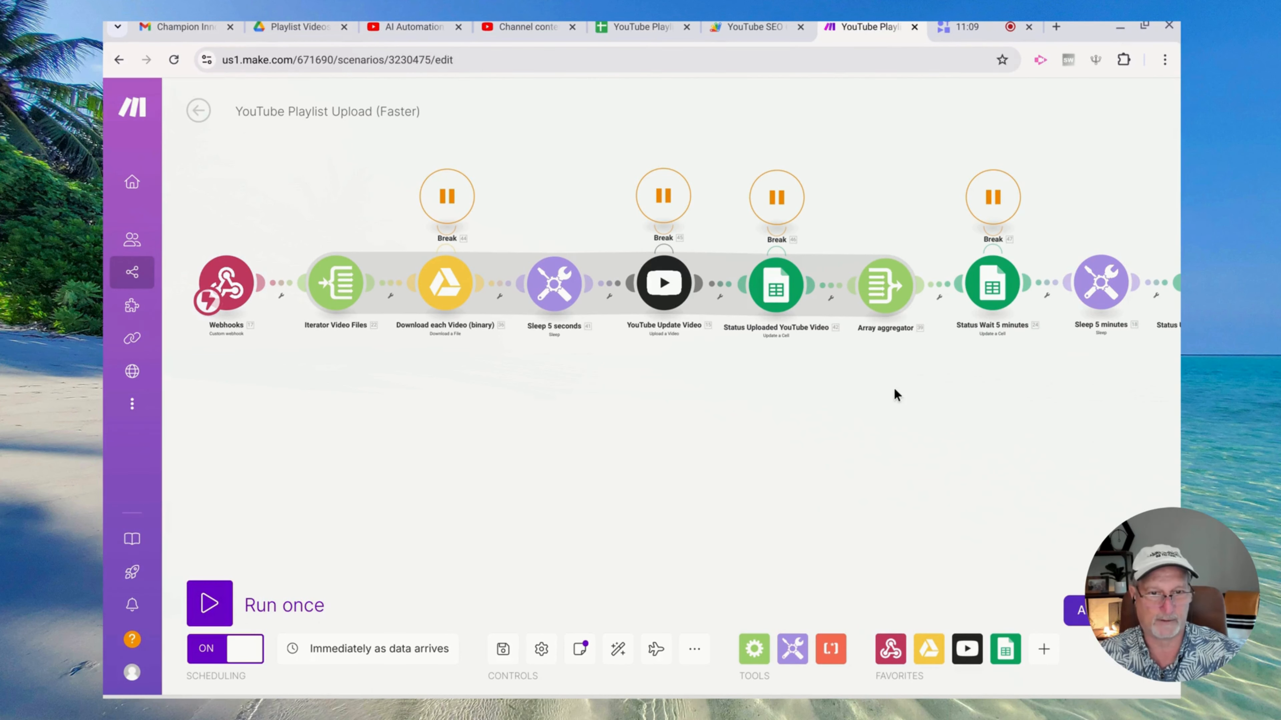
{"action": "left_click_drag", "start_coordinate": [894, 387], "coordinate": [343, 398]}
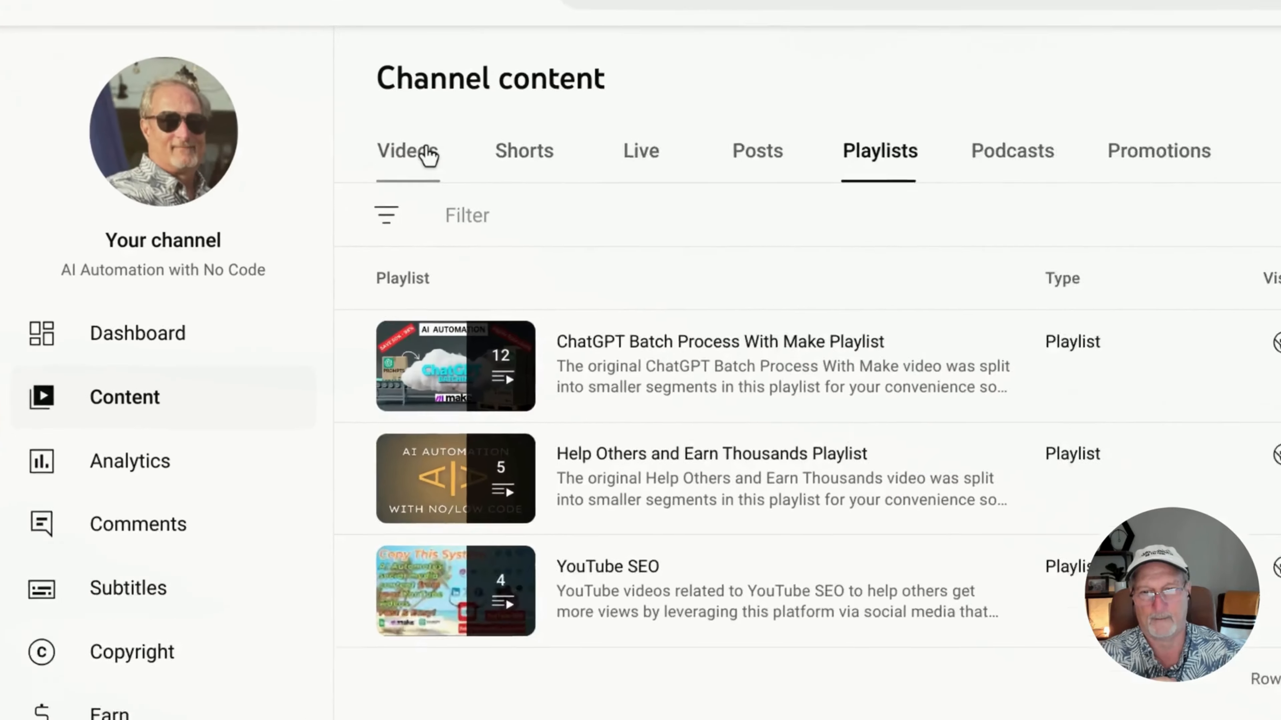
List the channel's uploaded videos in YouTube Studio to check the six private parts
{"action": "left_click", "coordinate": [428, 156]}
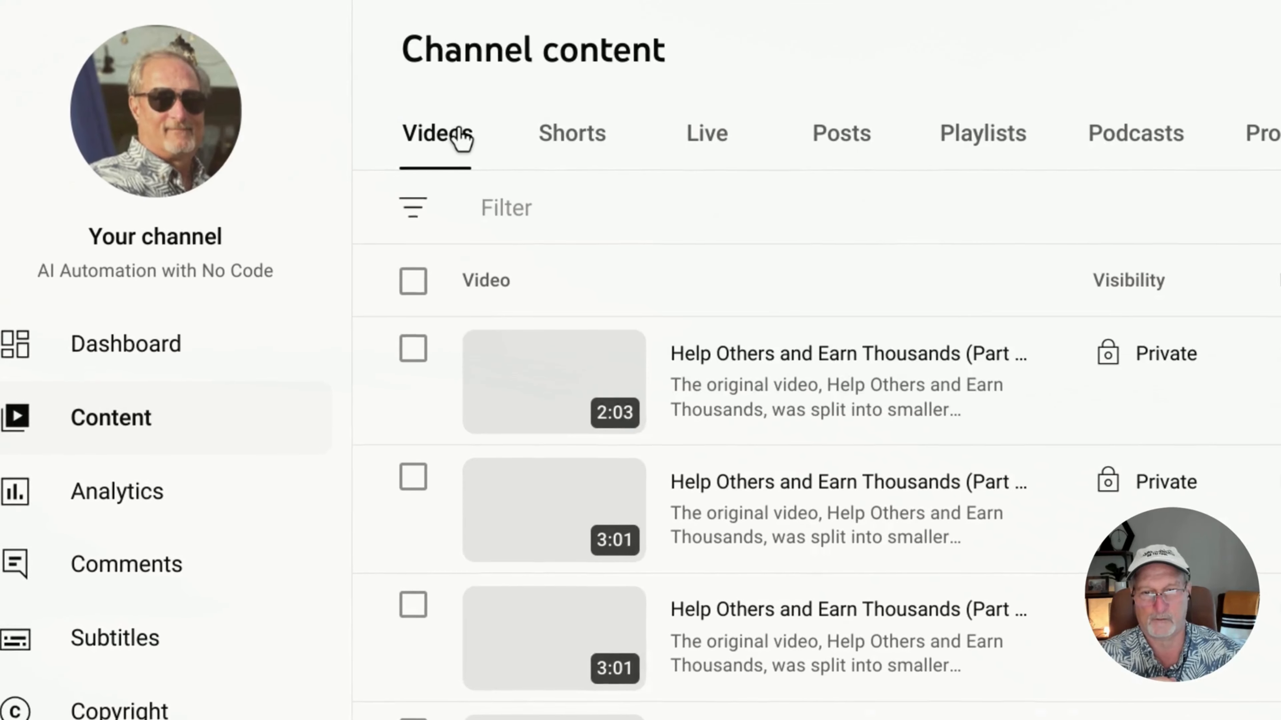
{"action": "mouse_move", "coordinate": [665, 398]}
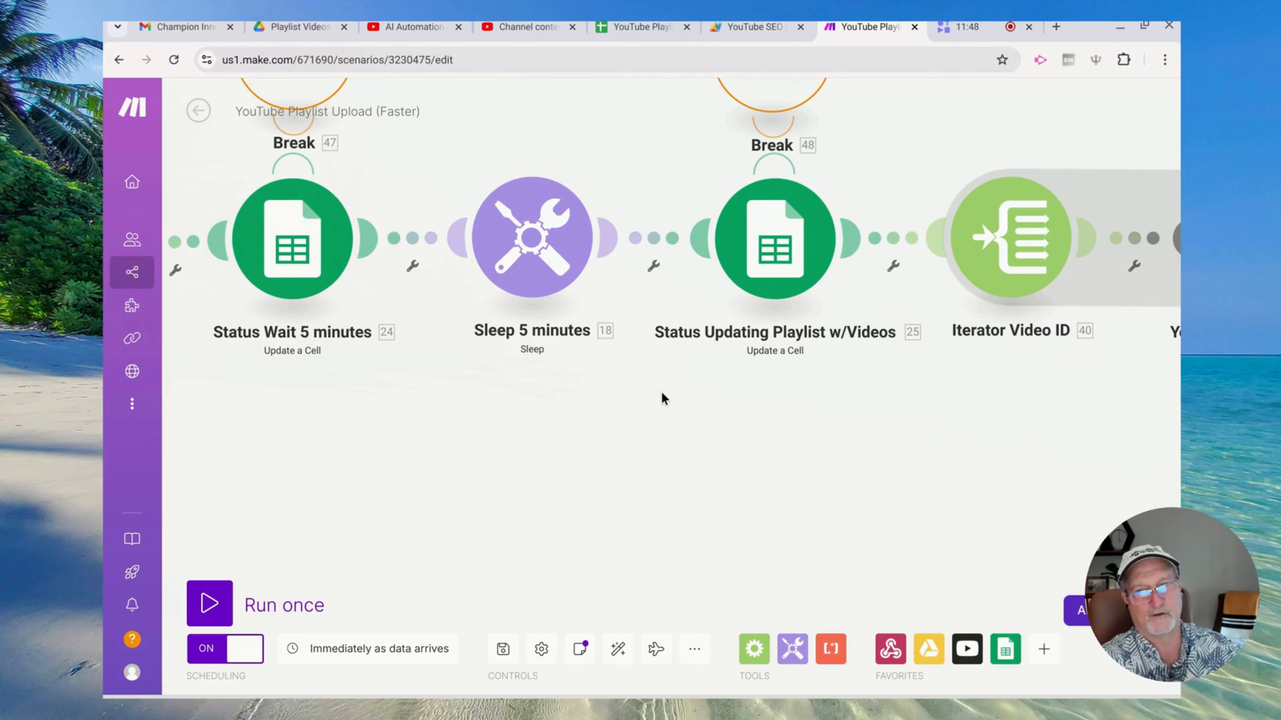
Check the new playlist and uploaded videos in YouTube Studio, then go back to the upload sheet
{"action": "left_click", "coordinate": [545, 30]}
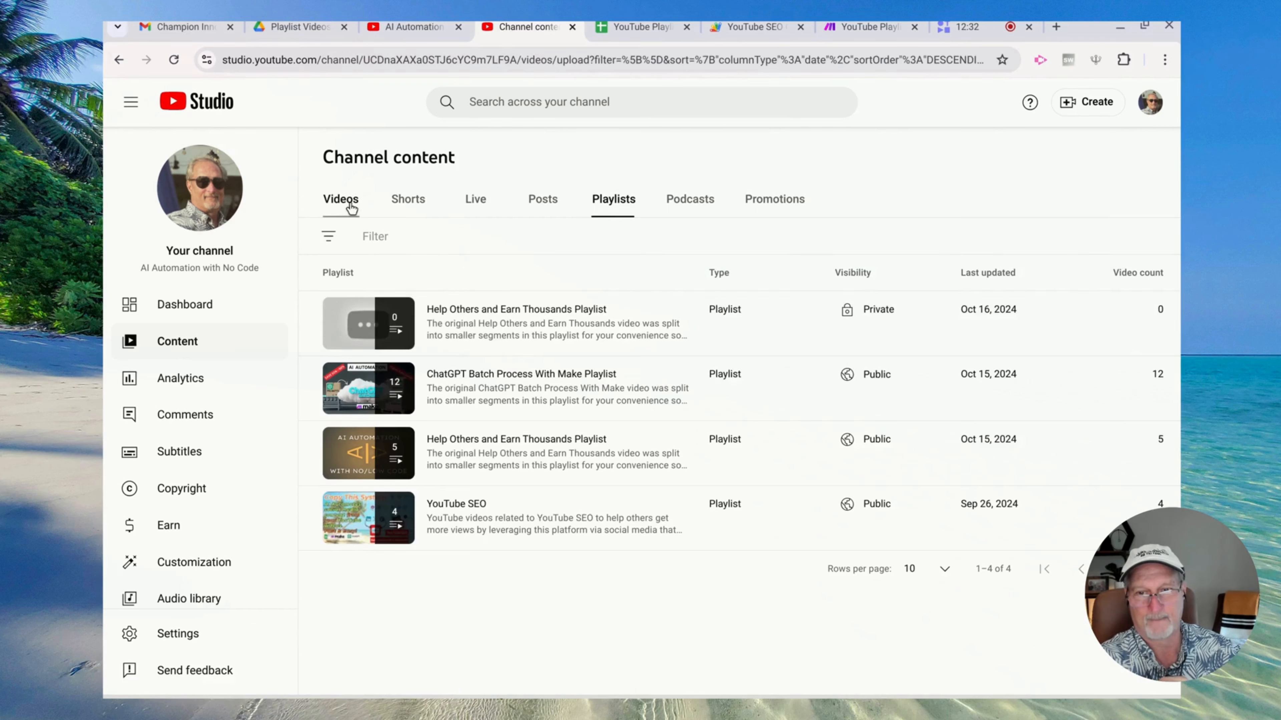
{"action": "left_click", "coordinate": [189, 119]}
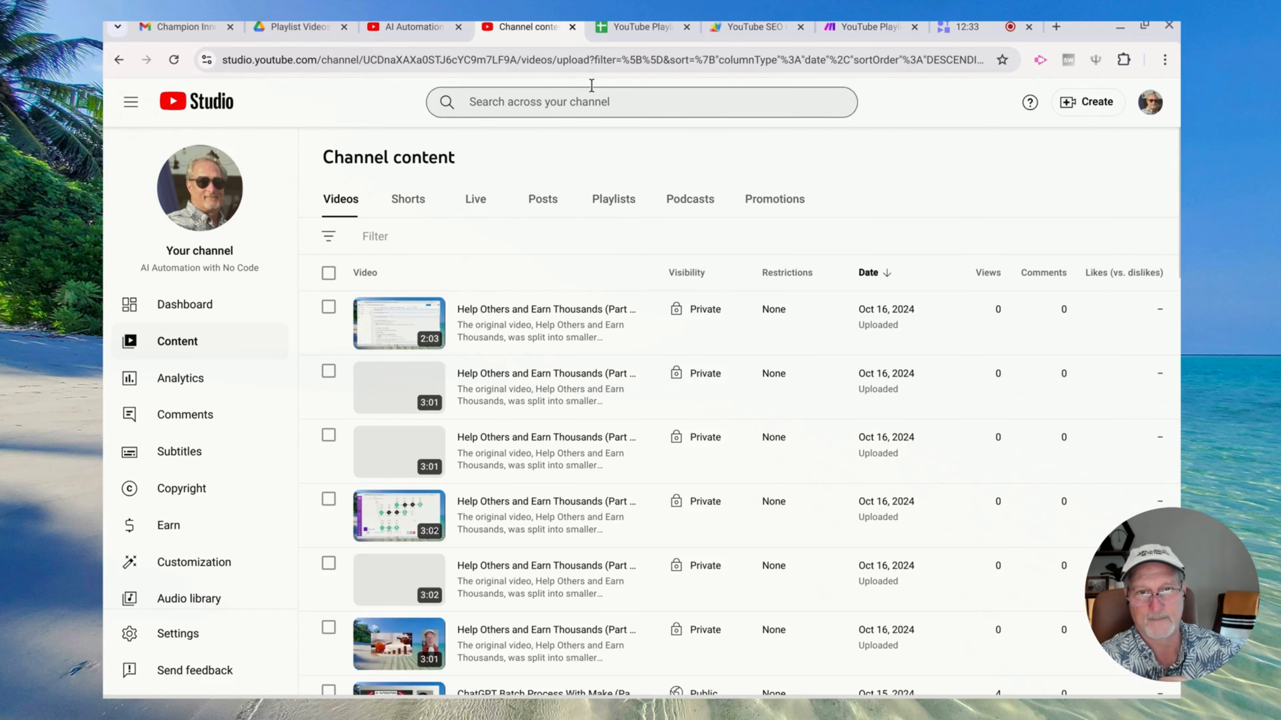
{"action": "left_click", "coordinate": [626, 34]}
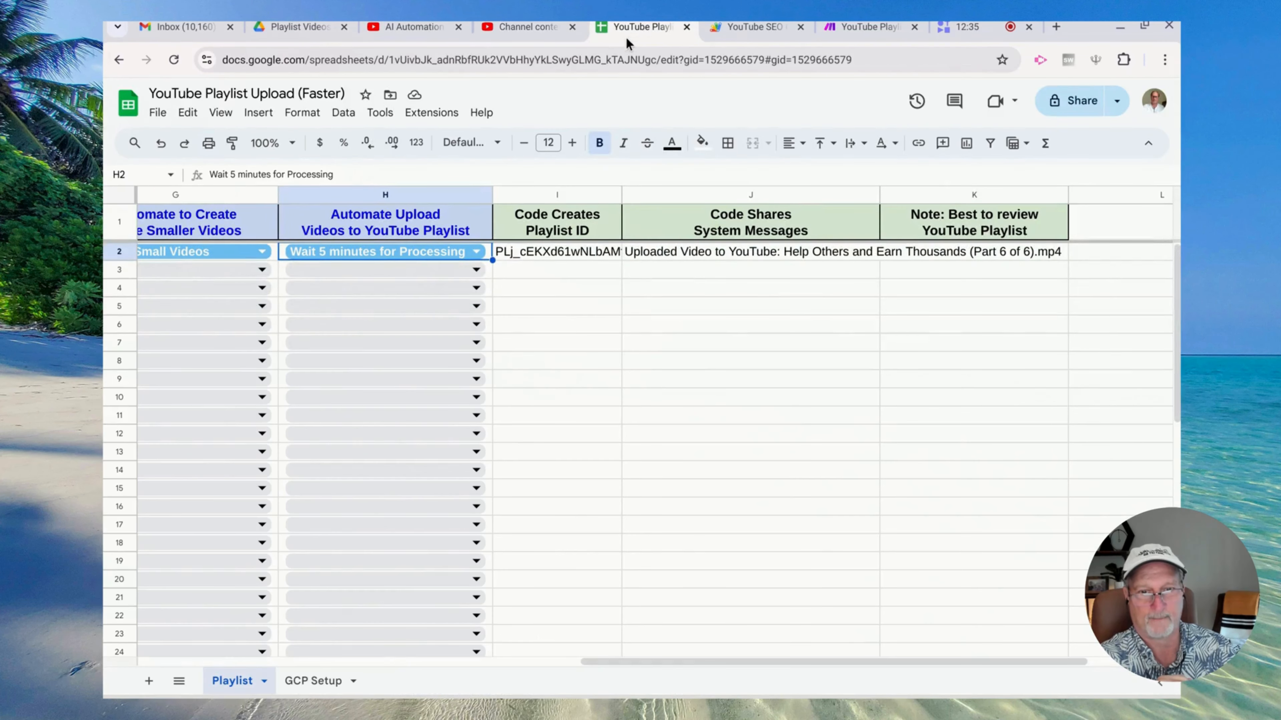
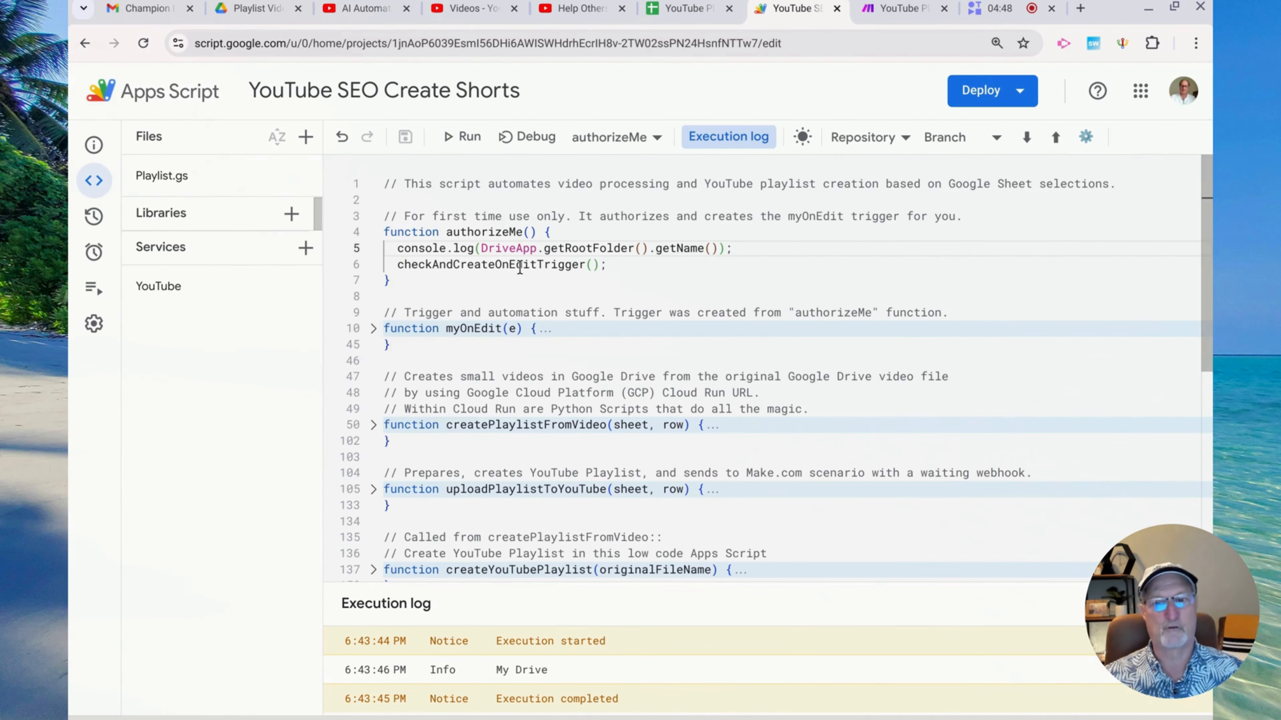
Confirm the project's On edit trigger runs myOnEditHandler, then return to the Make scenario
{"action": "left_click", "coordinate": [93, 252]}
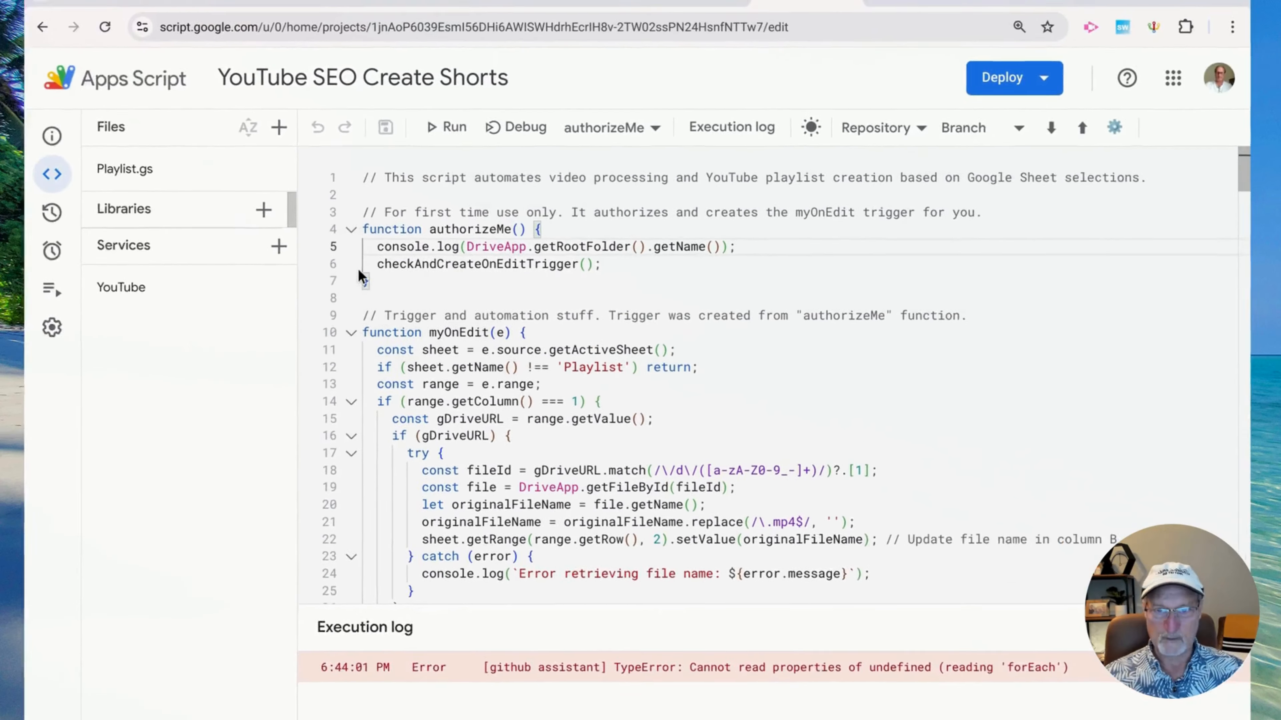
{"action": "left_click", "coordinate": [779, 7]}
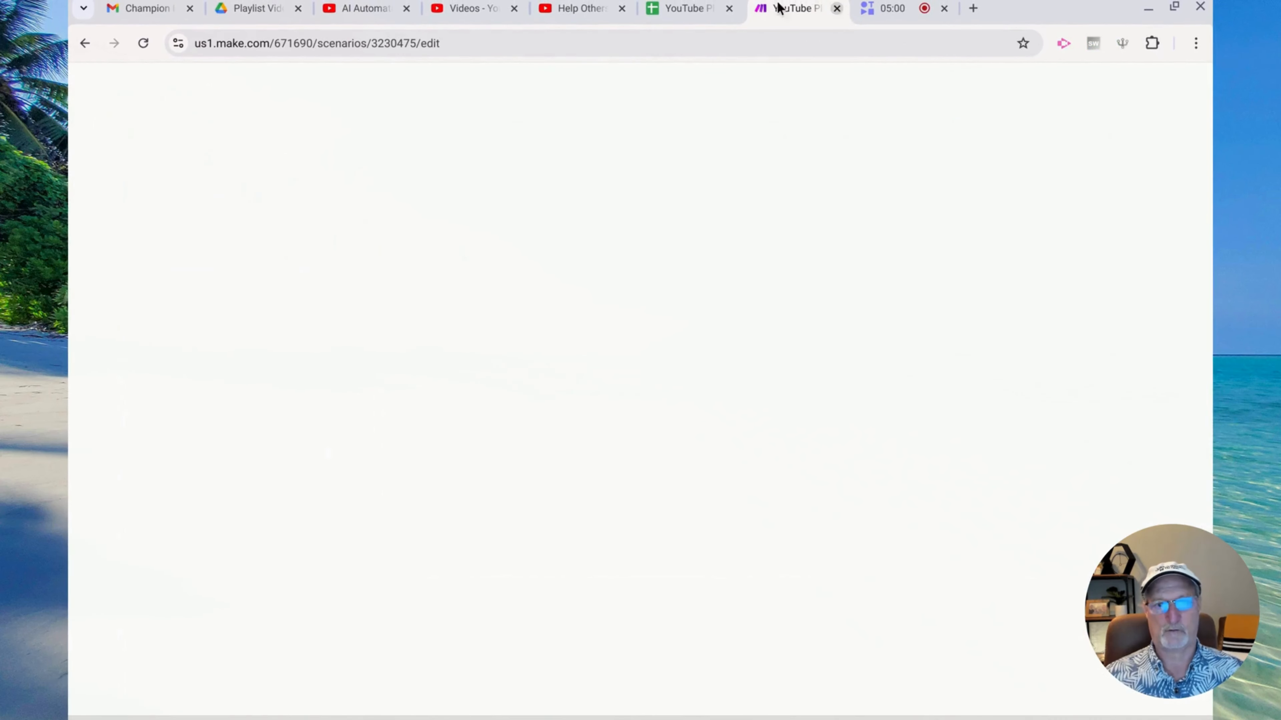
Scroll across the Playlist sheet to review the video row's columns
{"action": "left_click", "coordinate": [668, 7]}
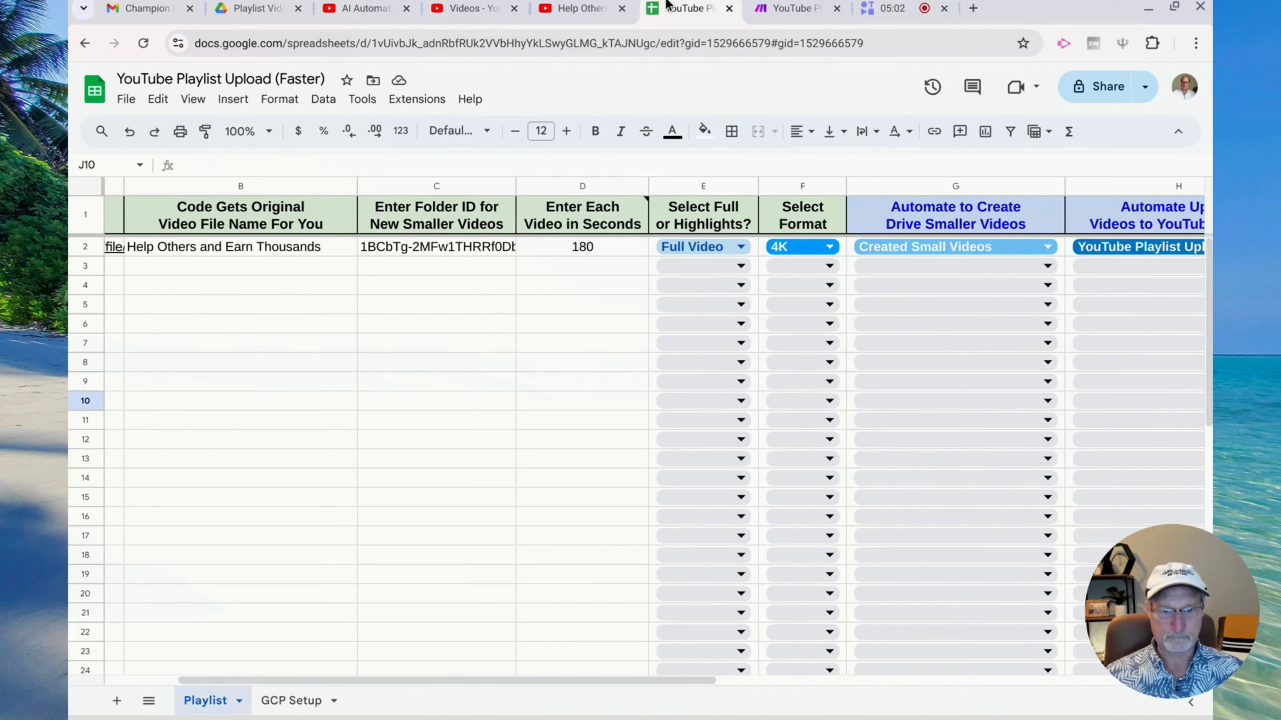
{"action": "scroll", "coordinate": [373, 459], "scroll_direction": "left", "scroll_amount": 3}
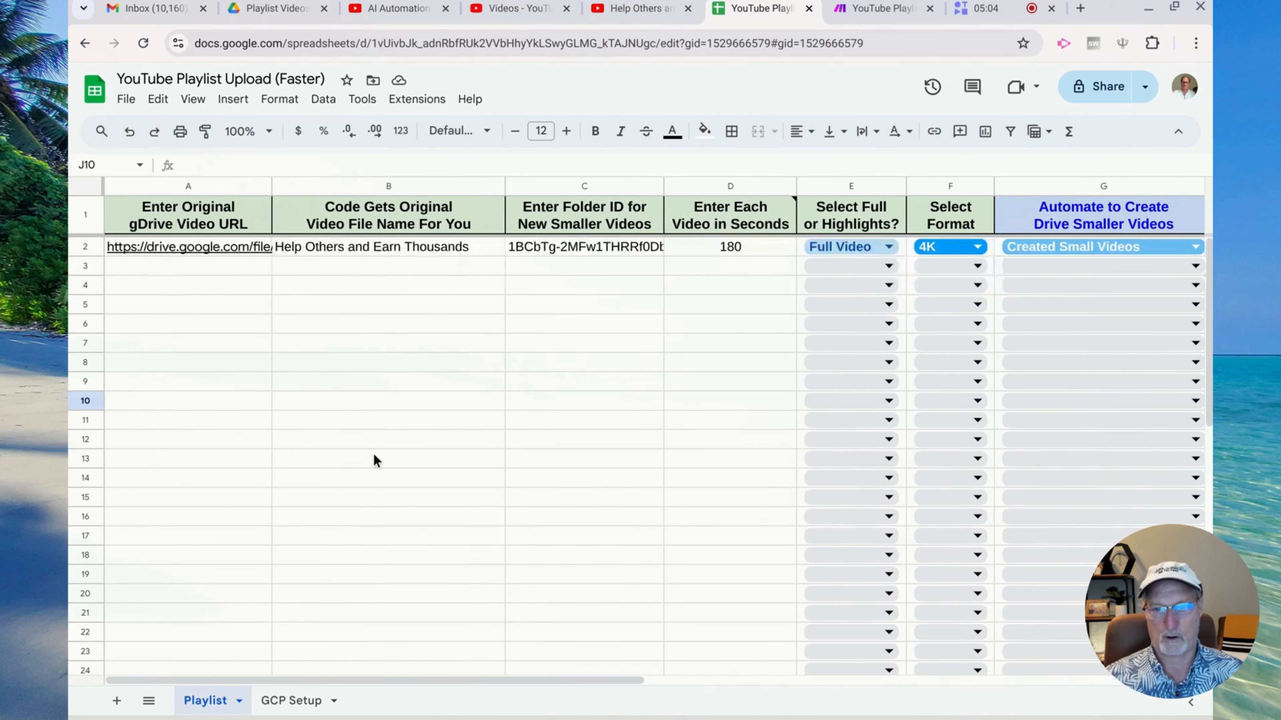
{"action": "scroll", "coordinate": [247, 297], "scroll_direction": "right", "scroll_amount": 6}
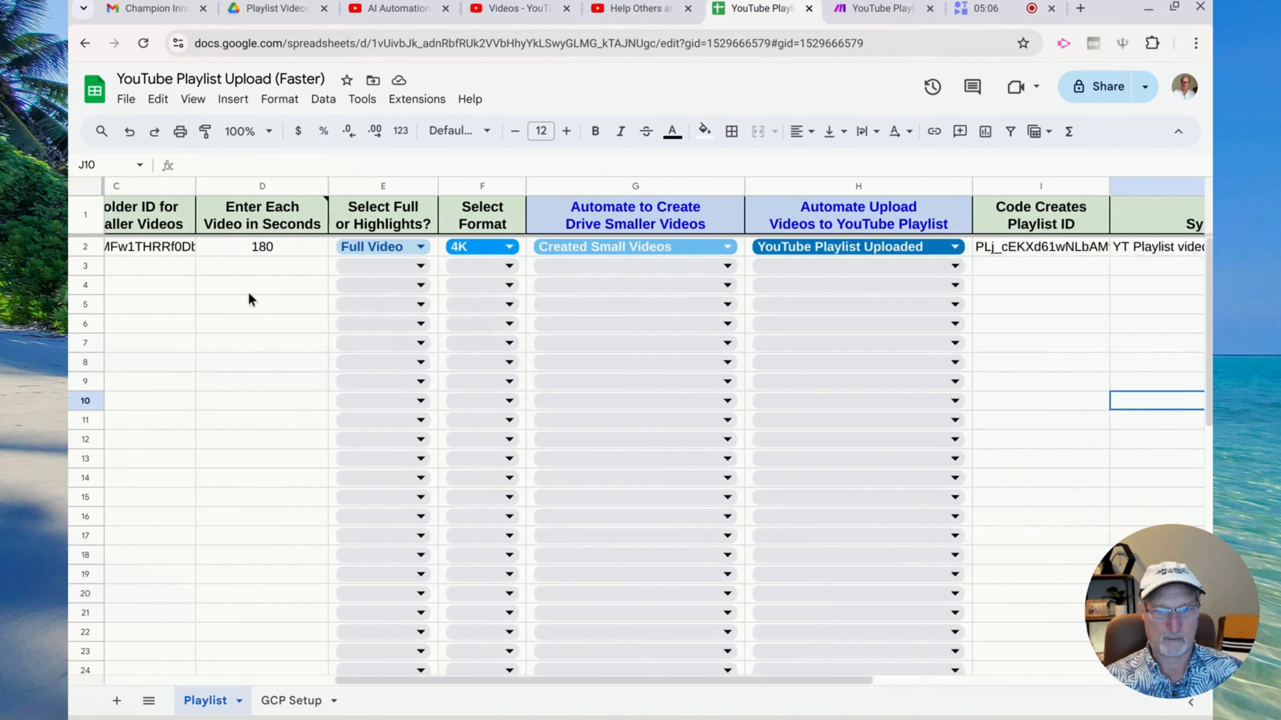
{"action": "scroll", "coordinate": [248, 292], "scroll_direction": "left", "scroll_amount": 6}
{"action": "scroll", "coordinate": [248, 292], "scroll_direction": "right", "scroll_amount": 8}
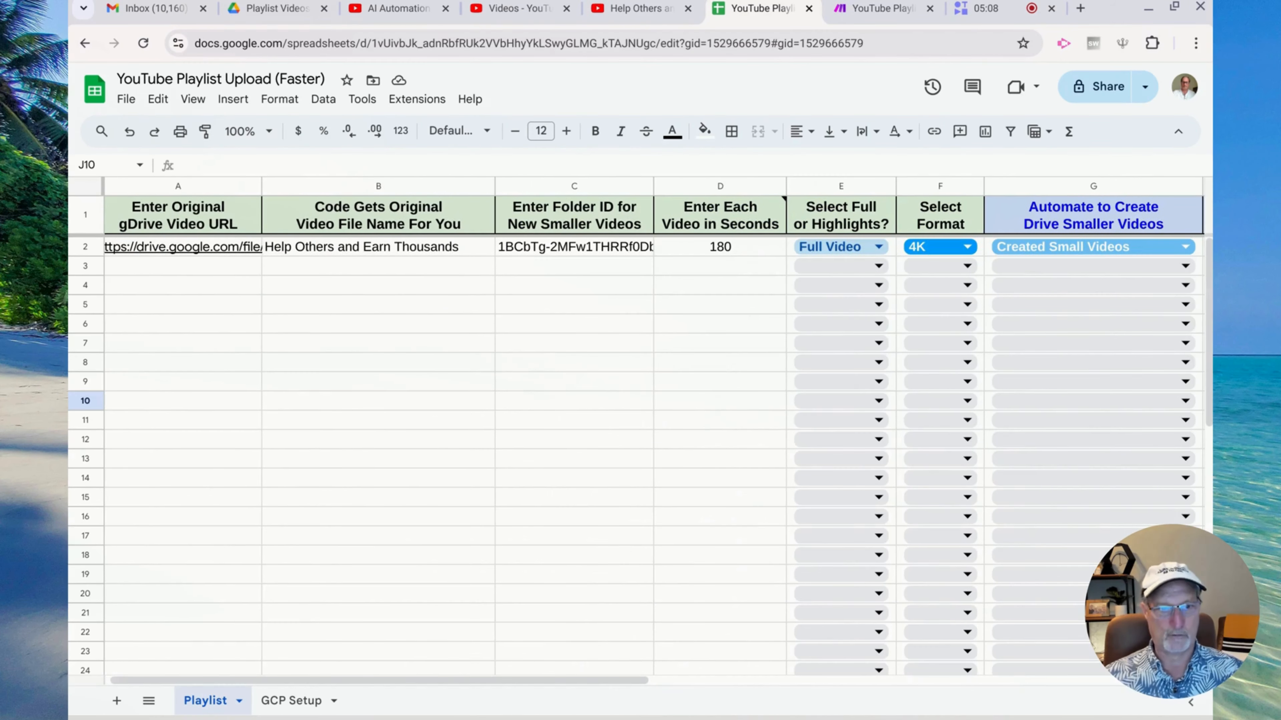
{"action": "scroll", "coordinate": [244, 326], "scroll_direction": "left", "scroll_amount": 8}
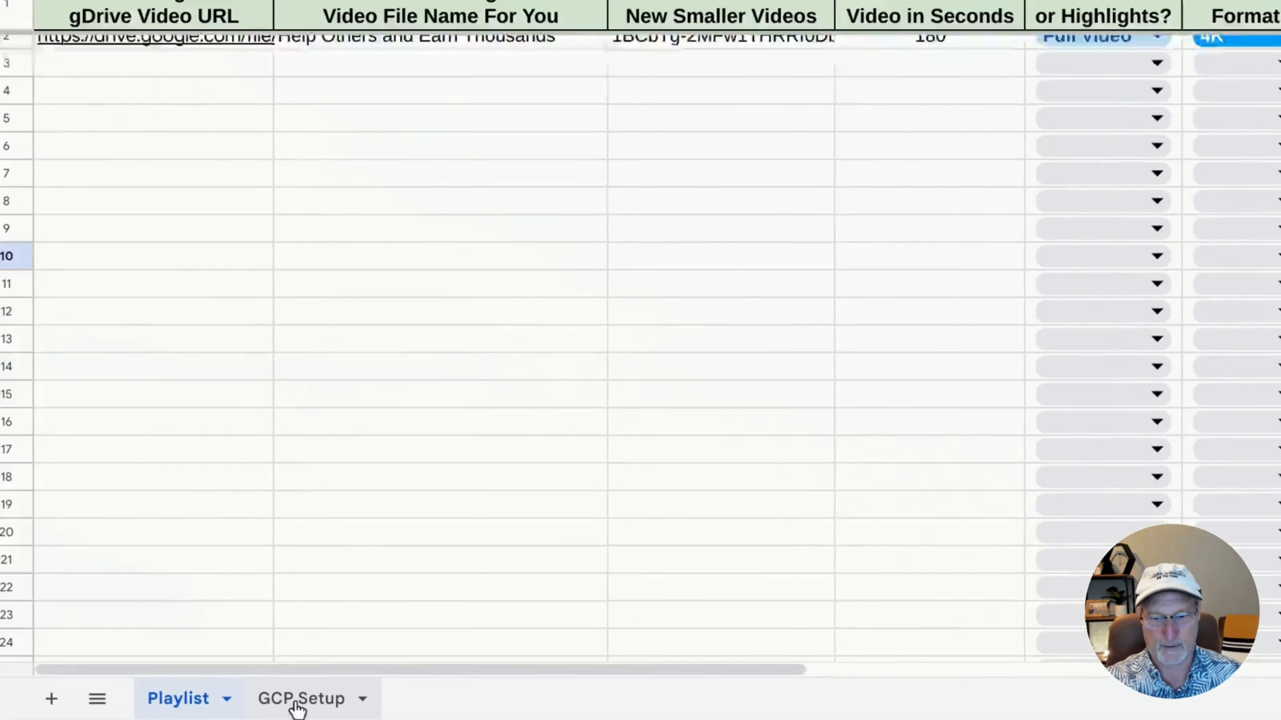
Check the GCP Setup Project ID, Bucket Name and Cloud Run URL values in B1–B3
{"action": "left_click", "coordinate": [312, 702]}
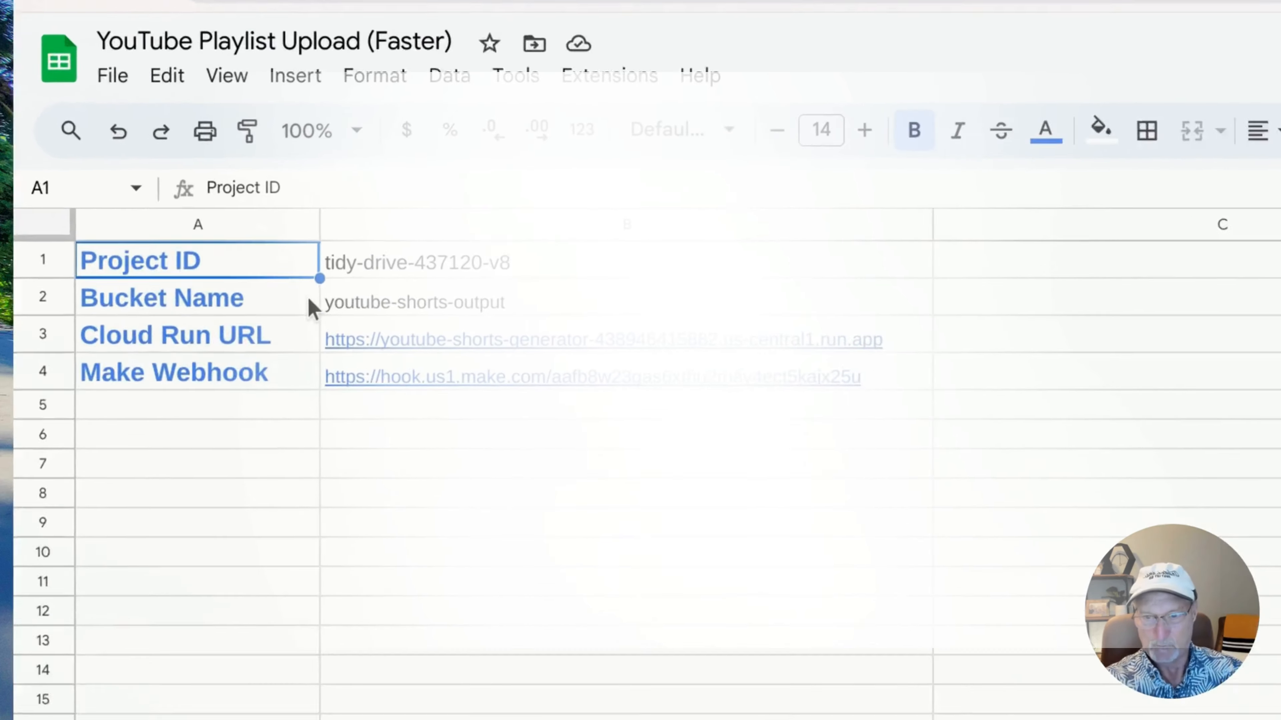
{"action": "left_click", "coordinate": [504, 275]}
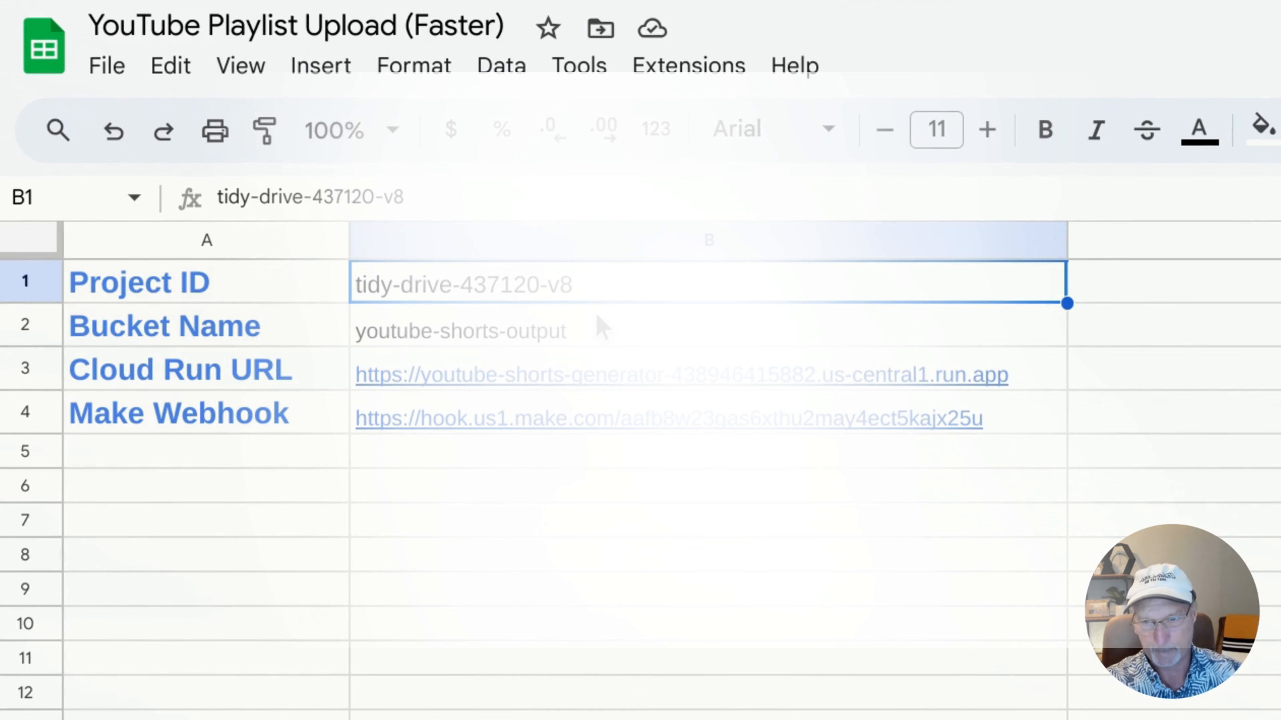
{"action": "left_click", "coordinate": [617, 330]}
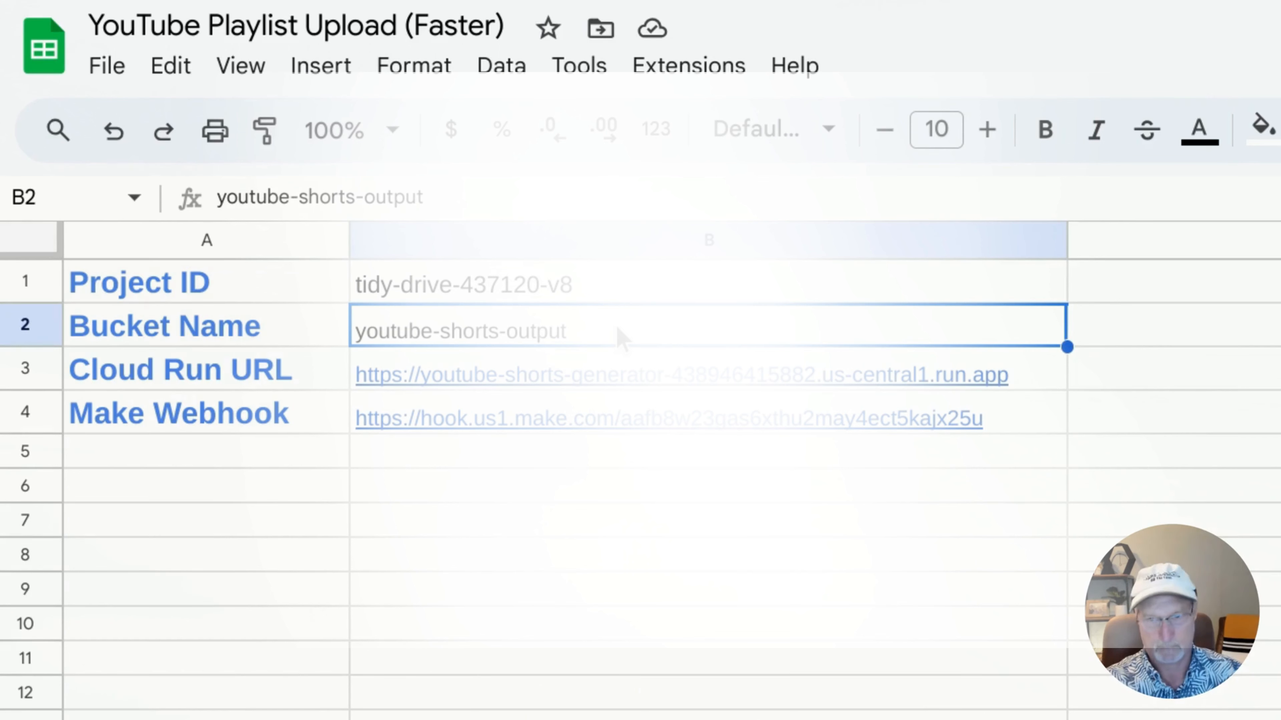
{"action": "left_click", "coordinate": [671, 367]}
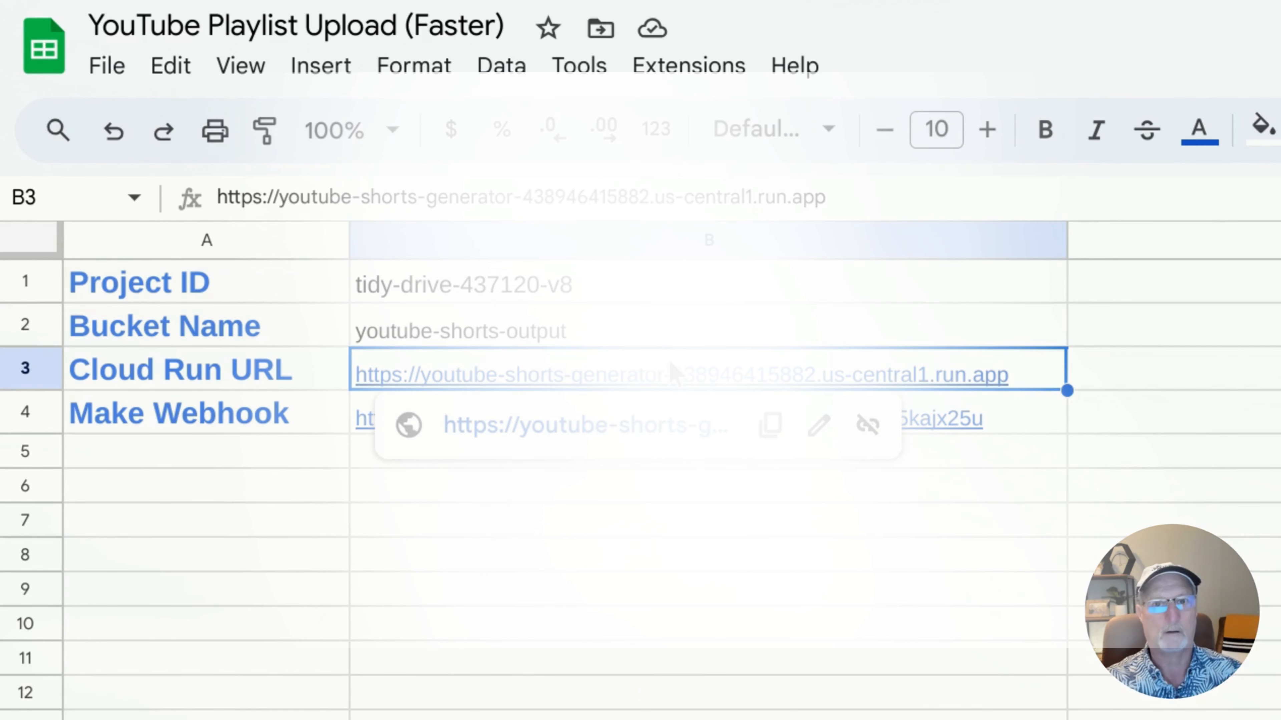
{"action": "left_click", "coordinate": [647, 634]}
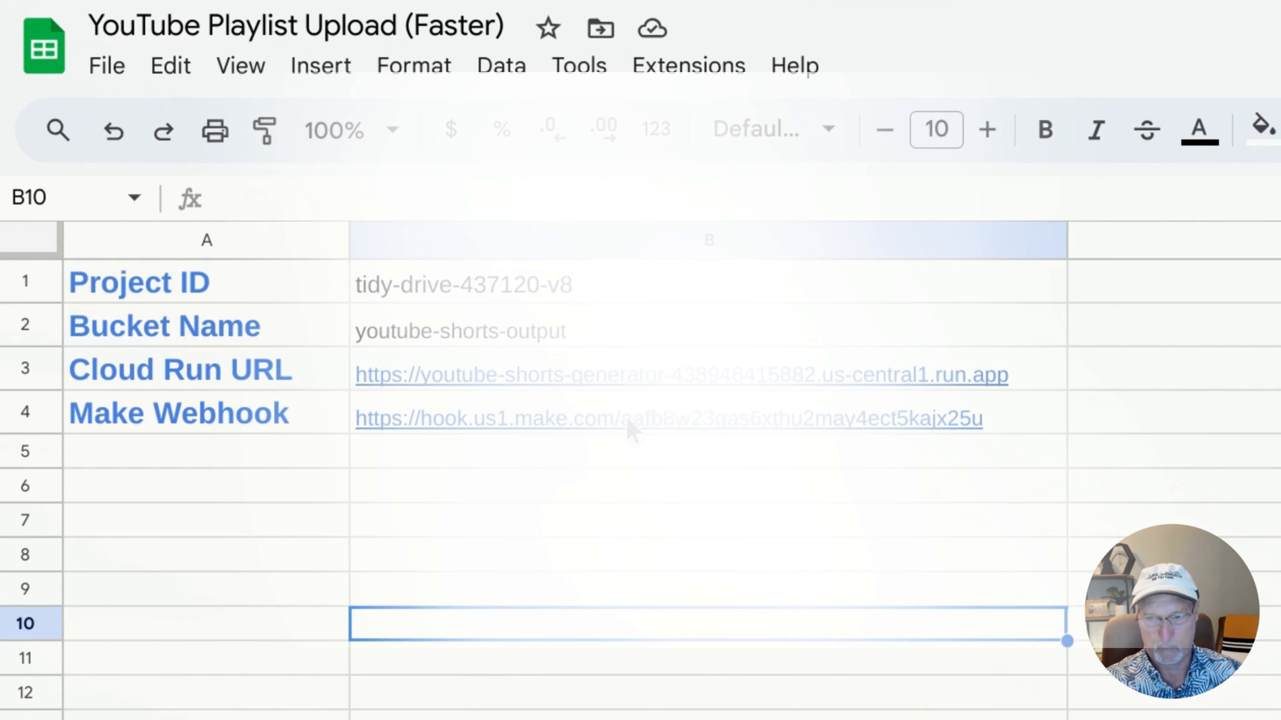
{"action": "mouse_move", "coordinate": [628, 429]}
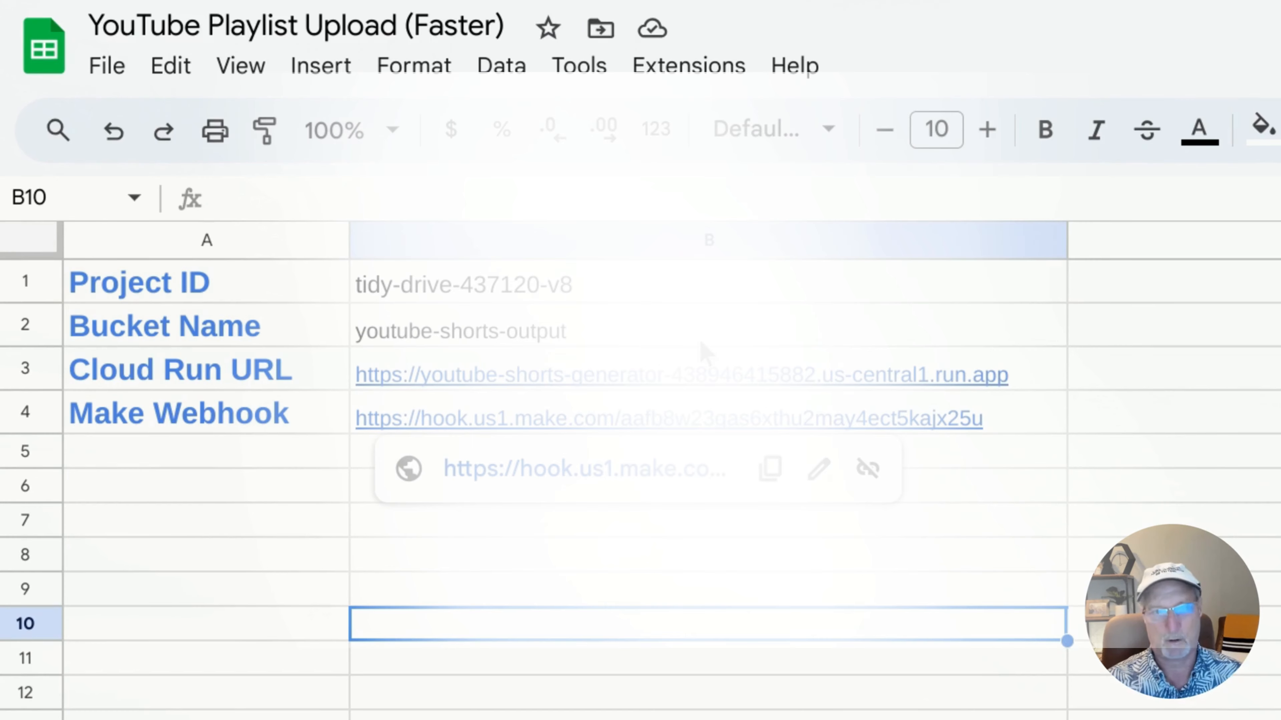
{"action": "left_click", "coordinate": [935, 4]}
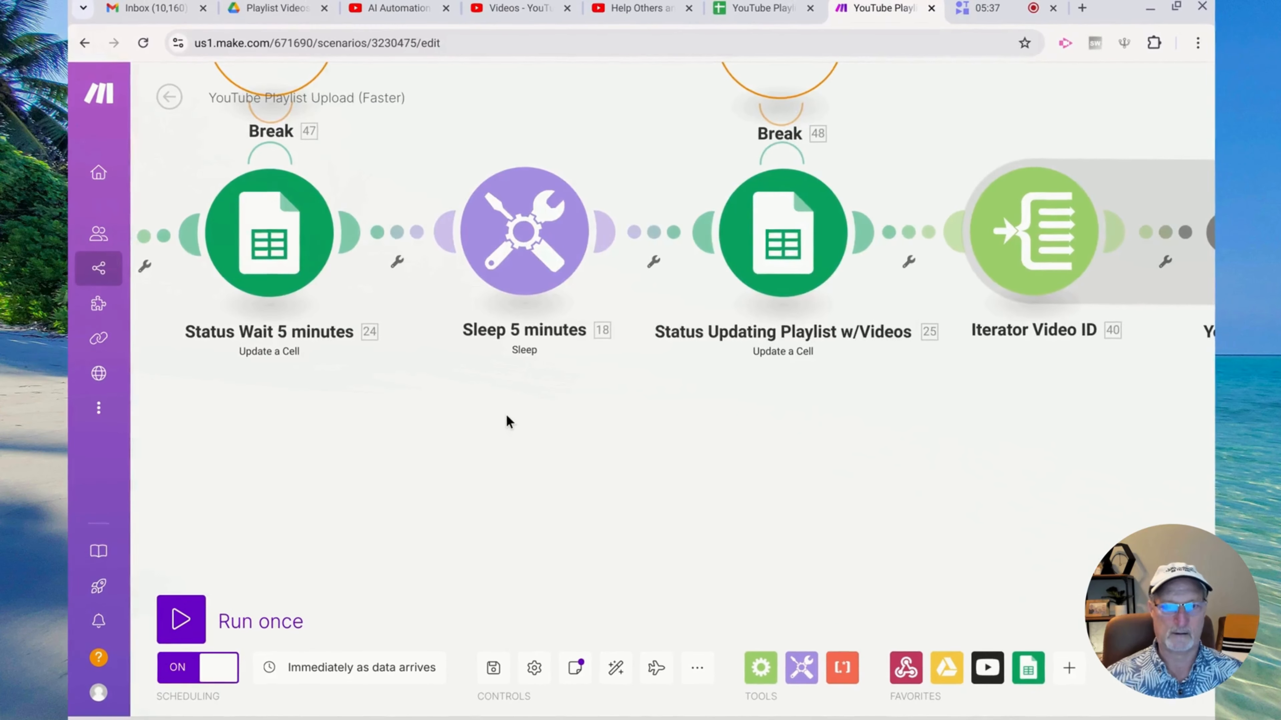
Inspect the Iterator, Download and Break error-handler modules in YouTube Playlist Upload (Faster)
{"action": "scroll", "coordinate": [515, 419], "scroll_direction": "down", "scroll_amount": 5}
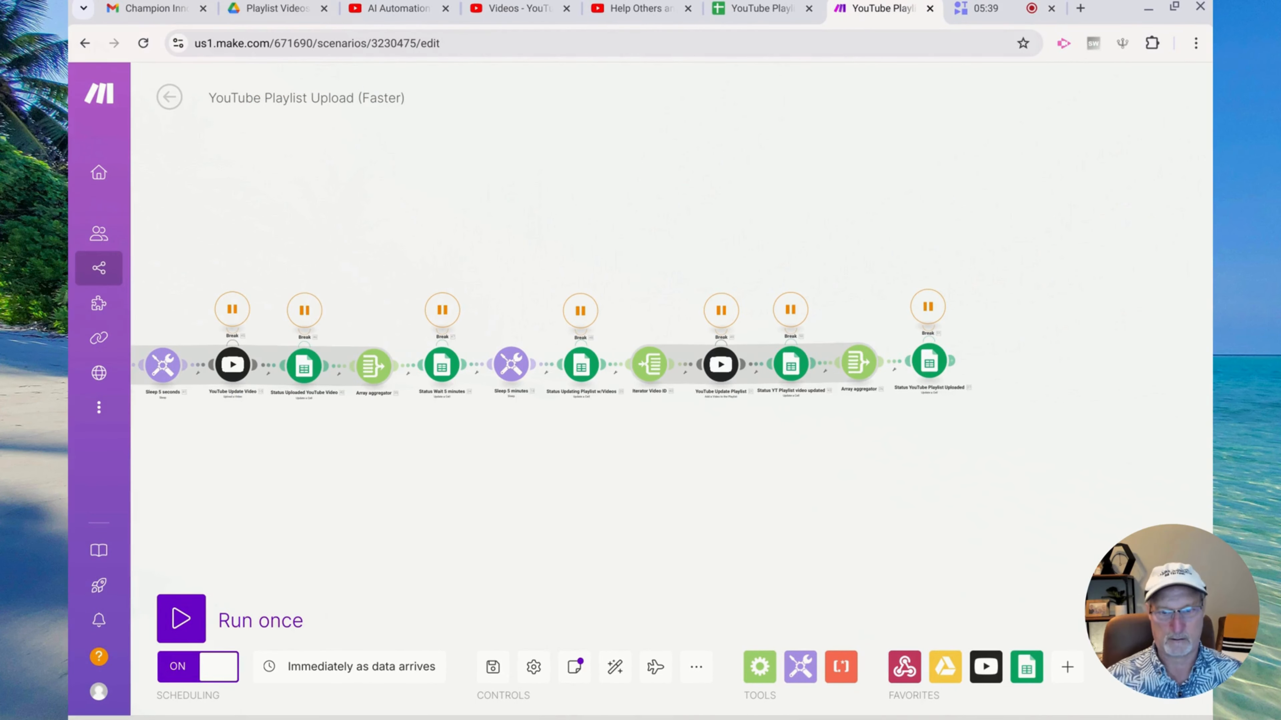
{"action": "left_click_drag", "start_coordinate": [446, 423], "coordinate": [629, 363]}
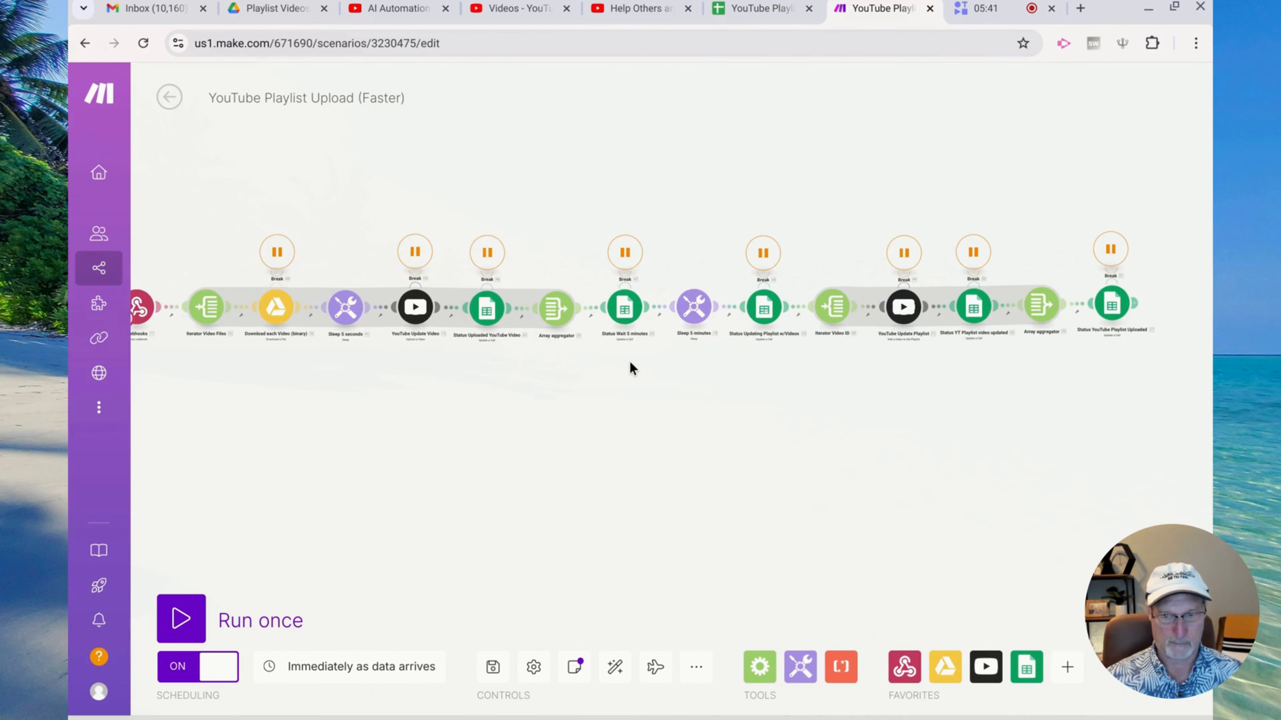
{"action": "scroll", "coordinate": [629, 363], "scroll_direction": "down", "scroll_amount": 2}
{"action": "scroll", "coordinate": [630, 363], "scroll_direction": "up", "scroll_amount": 1}
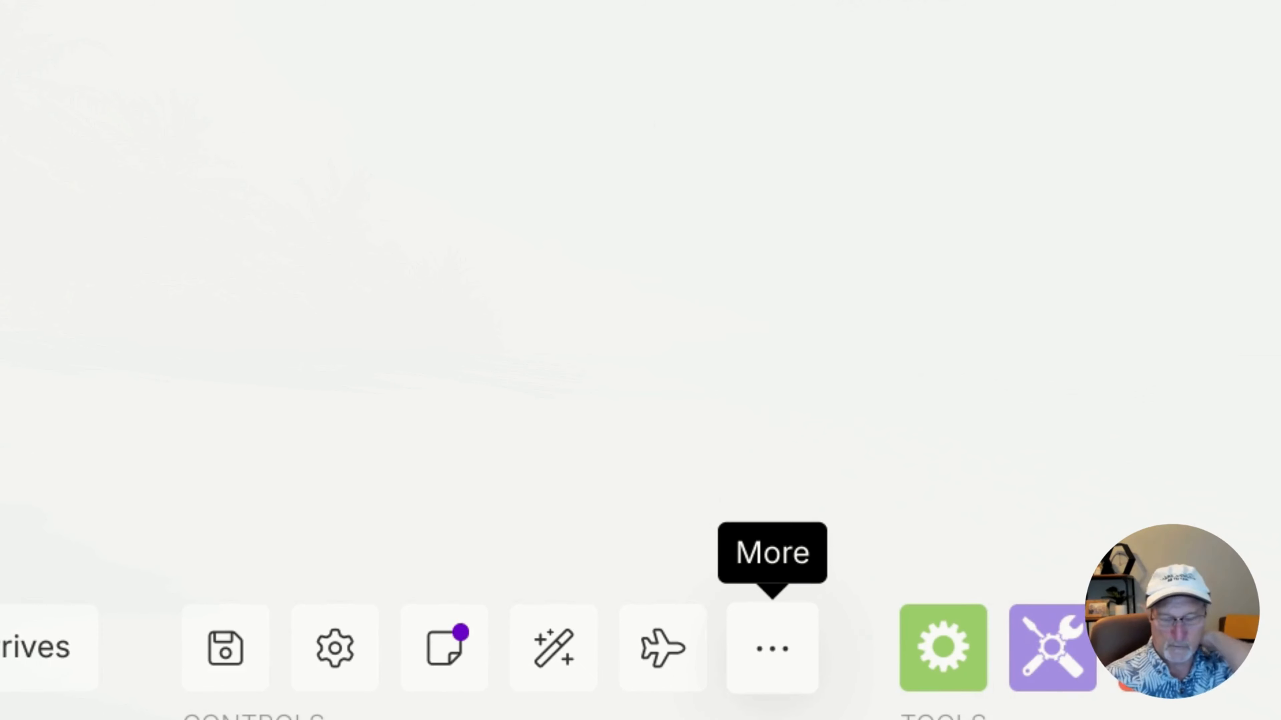
{"action": "left_click", "coordinate": [792, 657]}
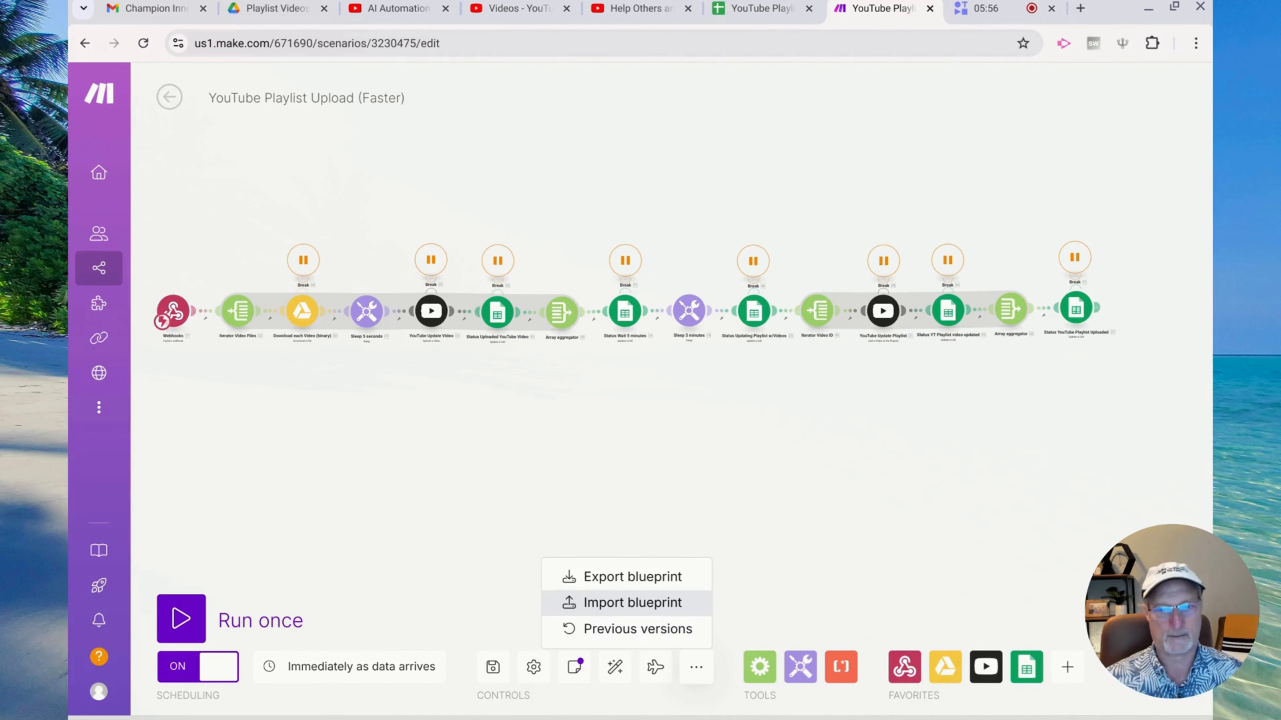
{"action": "left_click", "coordinate": [443, 479]}
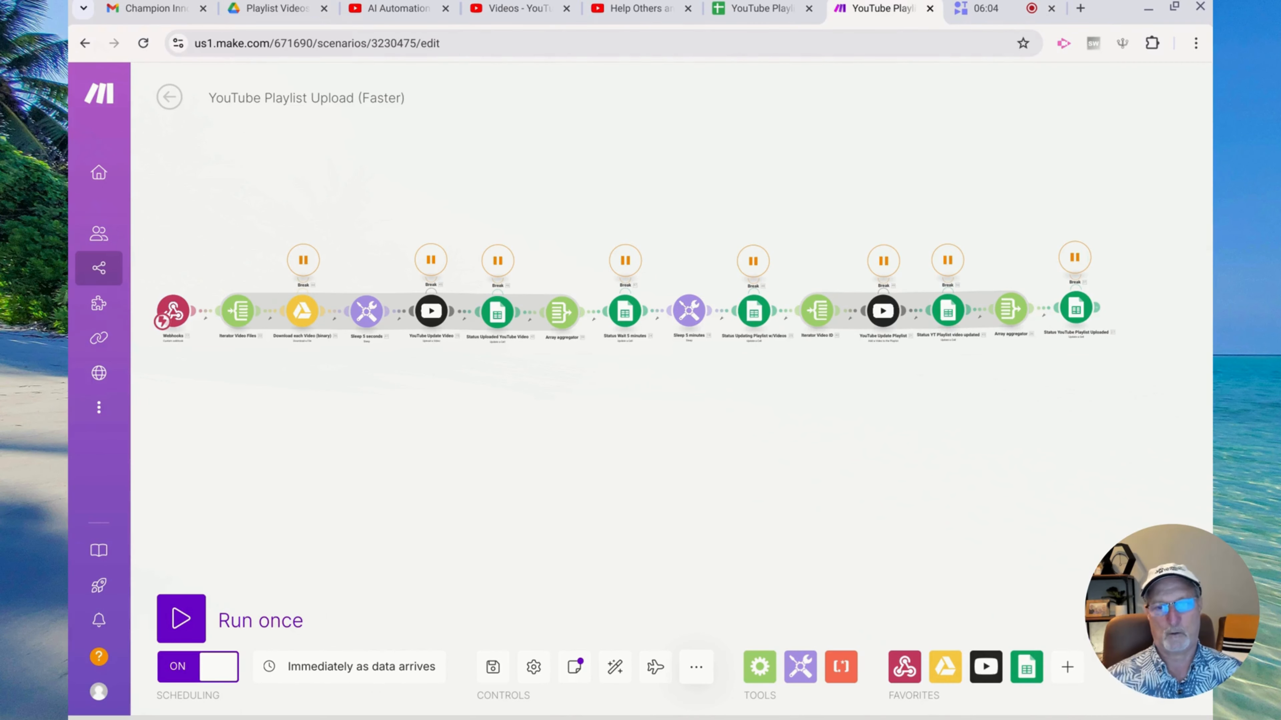
{"action": "scroll", "coordinate": [306, 405], "scroll_direction": "up", "scroll_amount": 5}
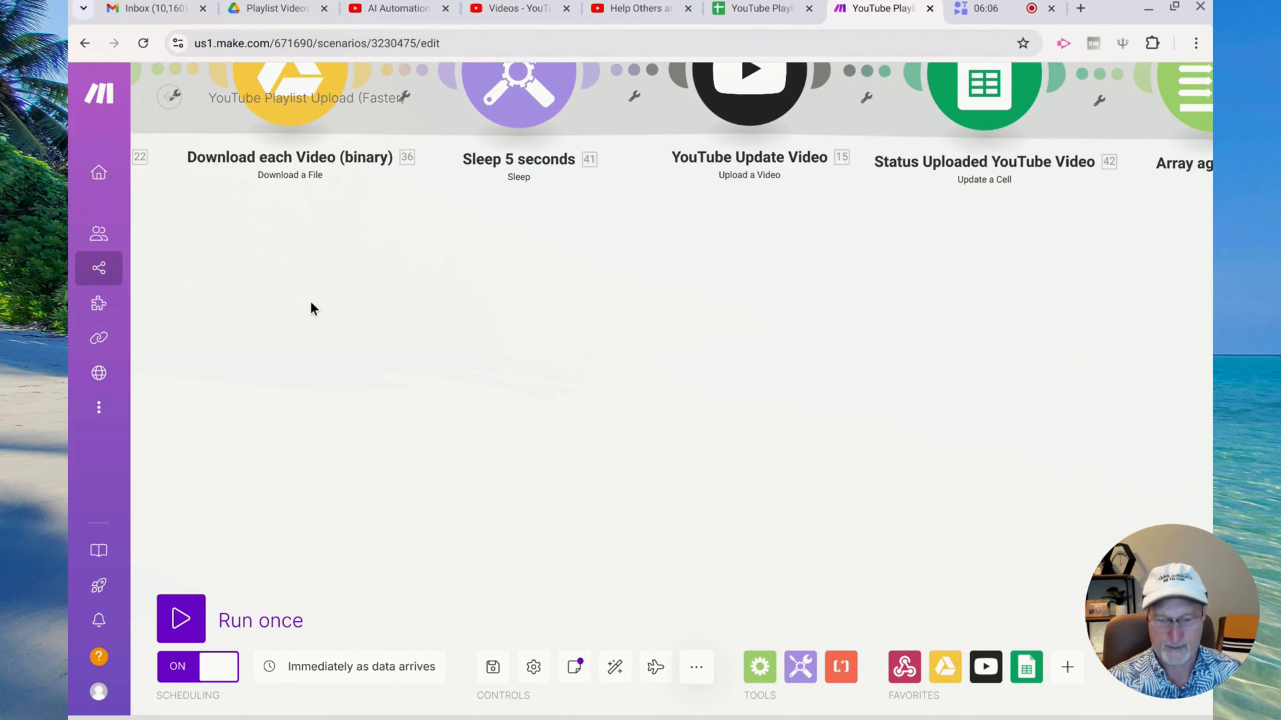
{"action": "left_click_drag", "start_coordinate": [317, 312], "coordinate": [435, 582]}
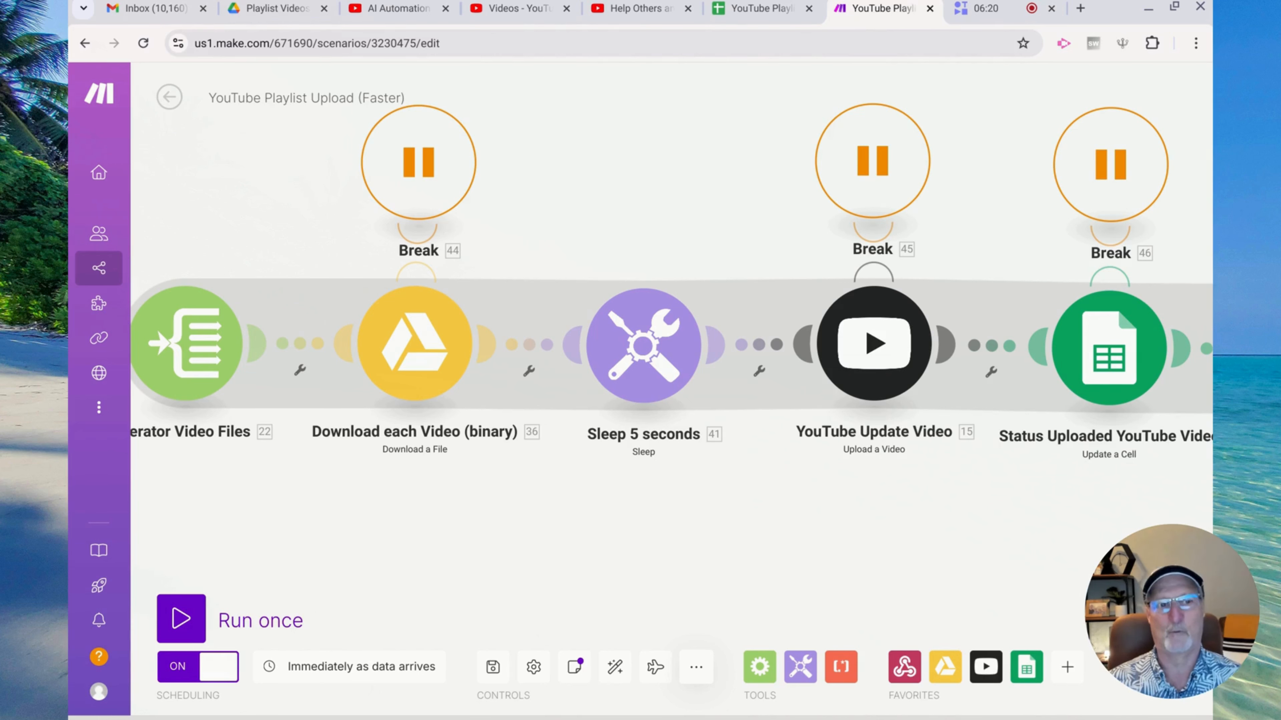
{"action": "left_click", "coordinate": [423, 144]}
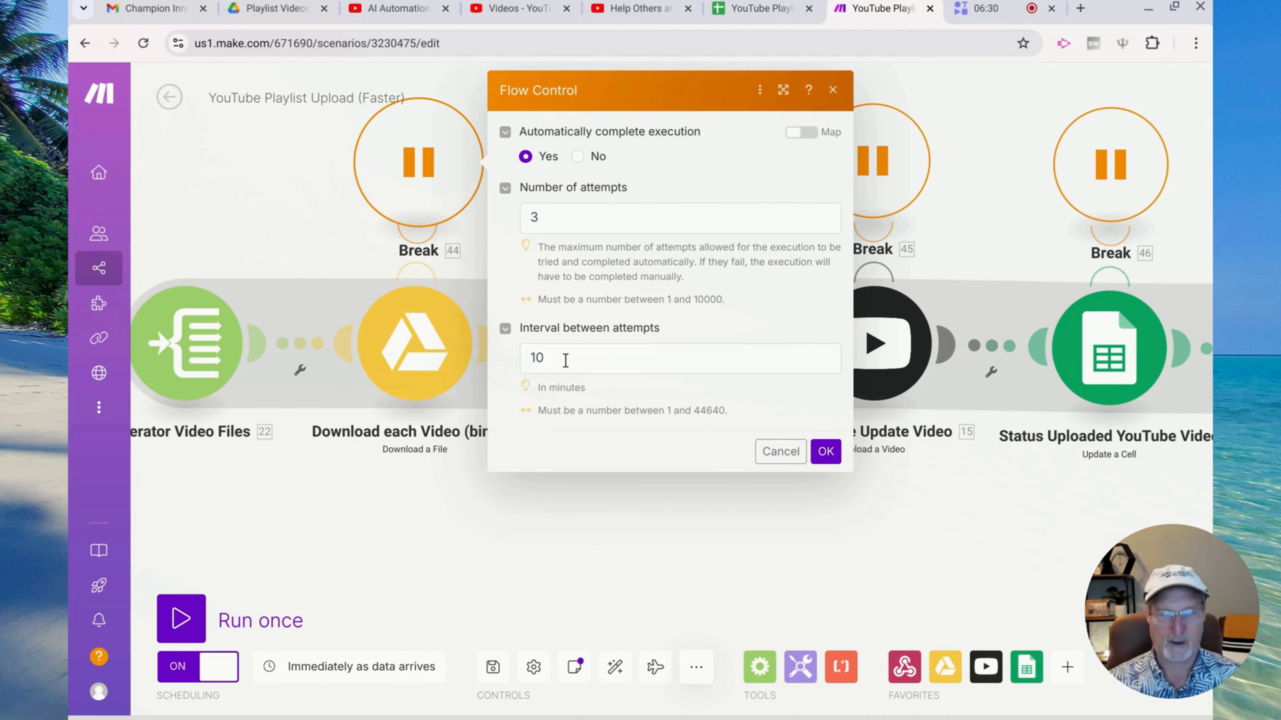
{"action": "left_click", "coordinate": [551, 568]}
{"action": "scroll", "coordinate": [735, 504], "scroll_direction": "right", "scroll_amount": 5}
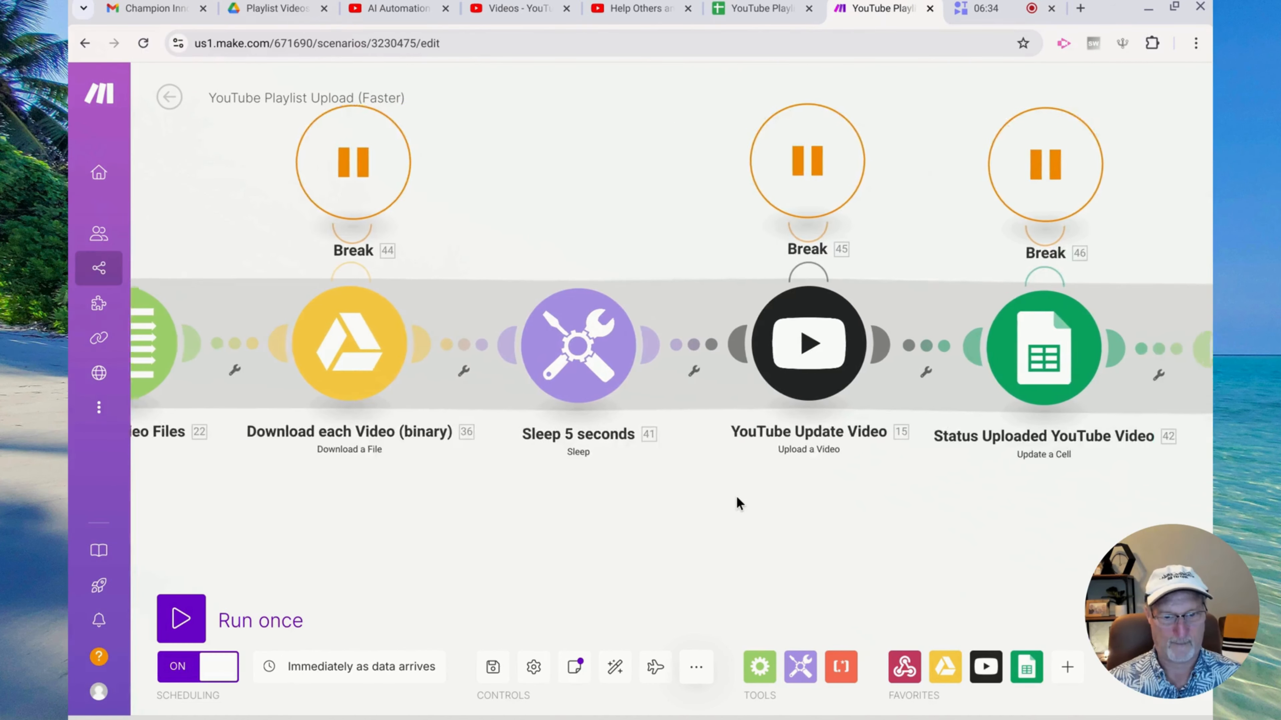
{"action": "scroll", "coordinate": [690, 505], "scroll_direction": "down", "scroll_amount": 6}
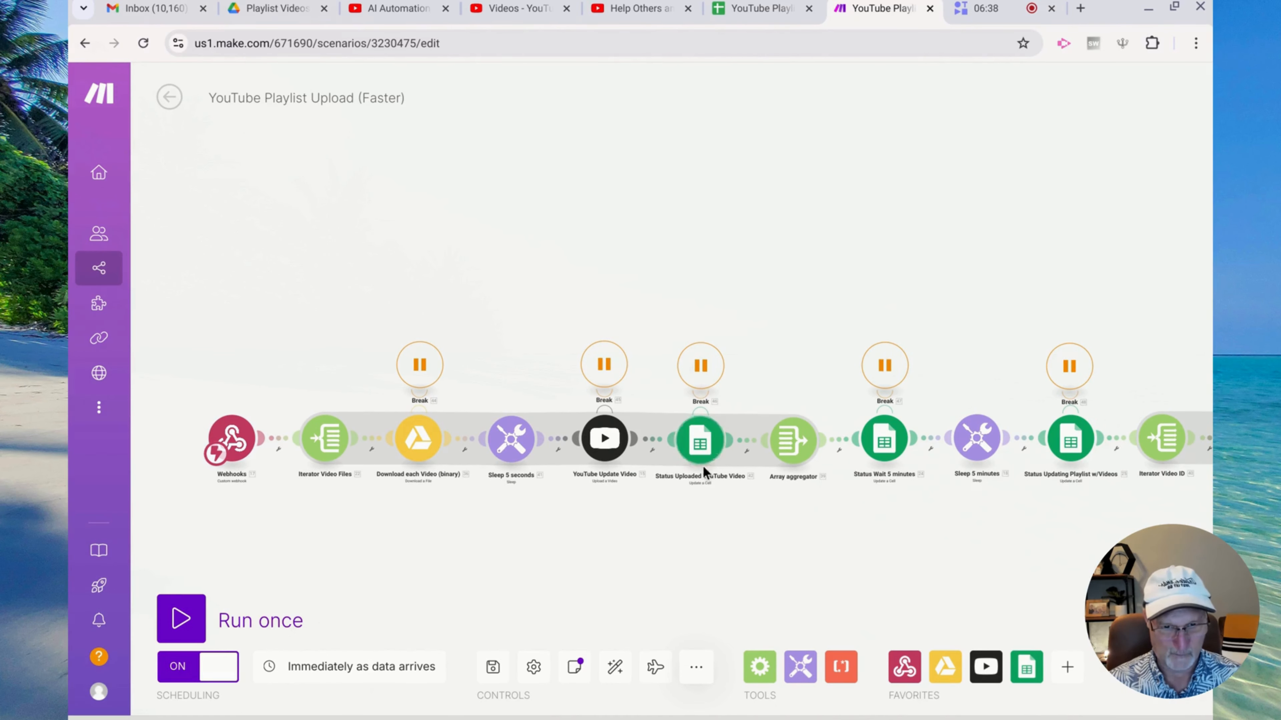
{"action": "left_click", "coordinate": [701, 369]}
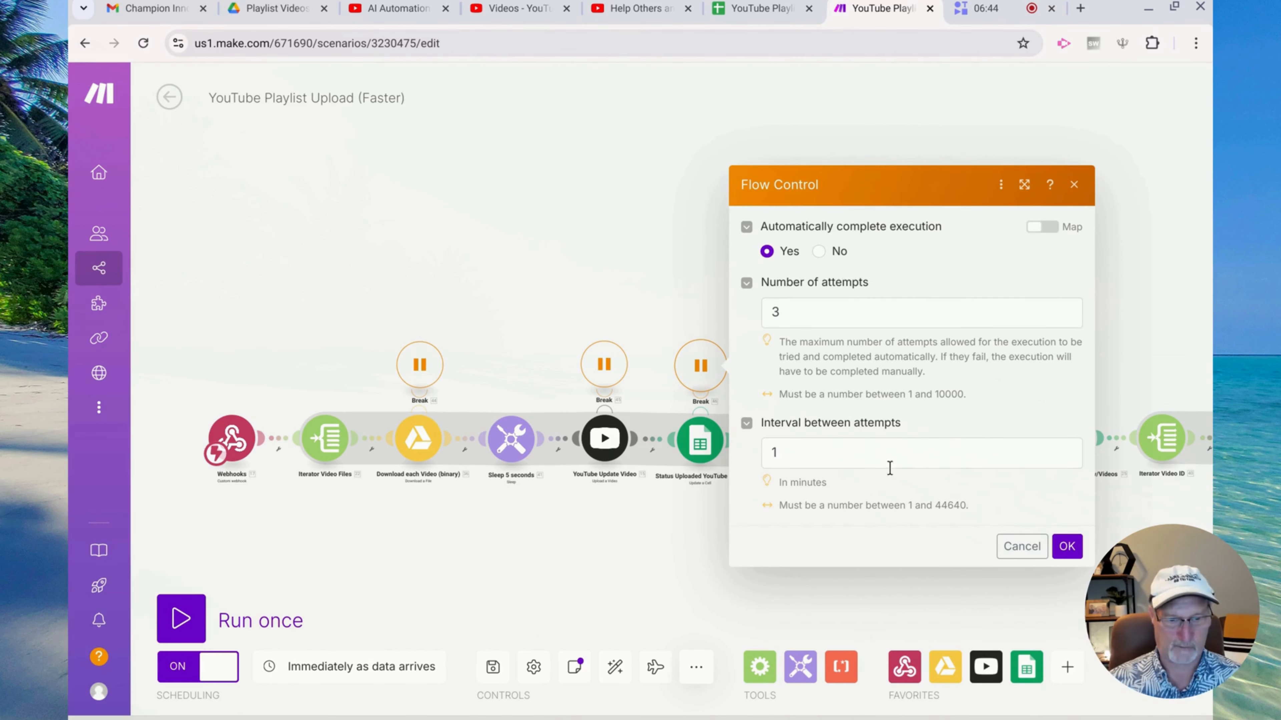
{"action": "left_click", "coordinate": [1031, 555]}
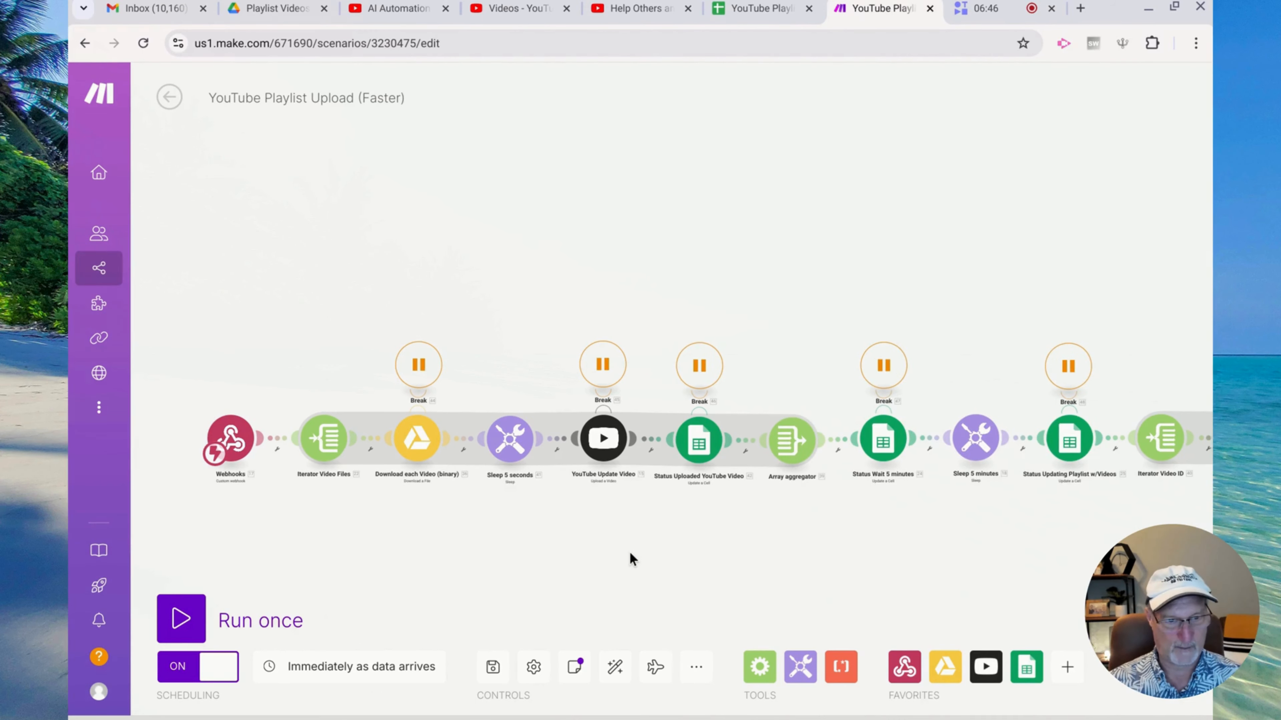
{"action": "scroll", "coordinate": [630, 554], "scroll_direction": "down", "scroll_amount": 3}
{"action": "scroll", "coordinate": [630, 553], "scroll_direction": "up", "scroll_amount": 3}
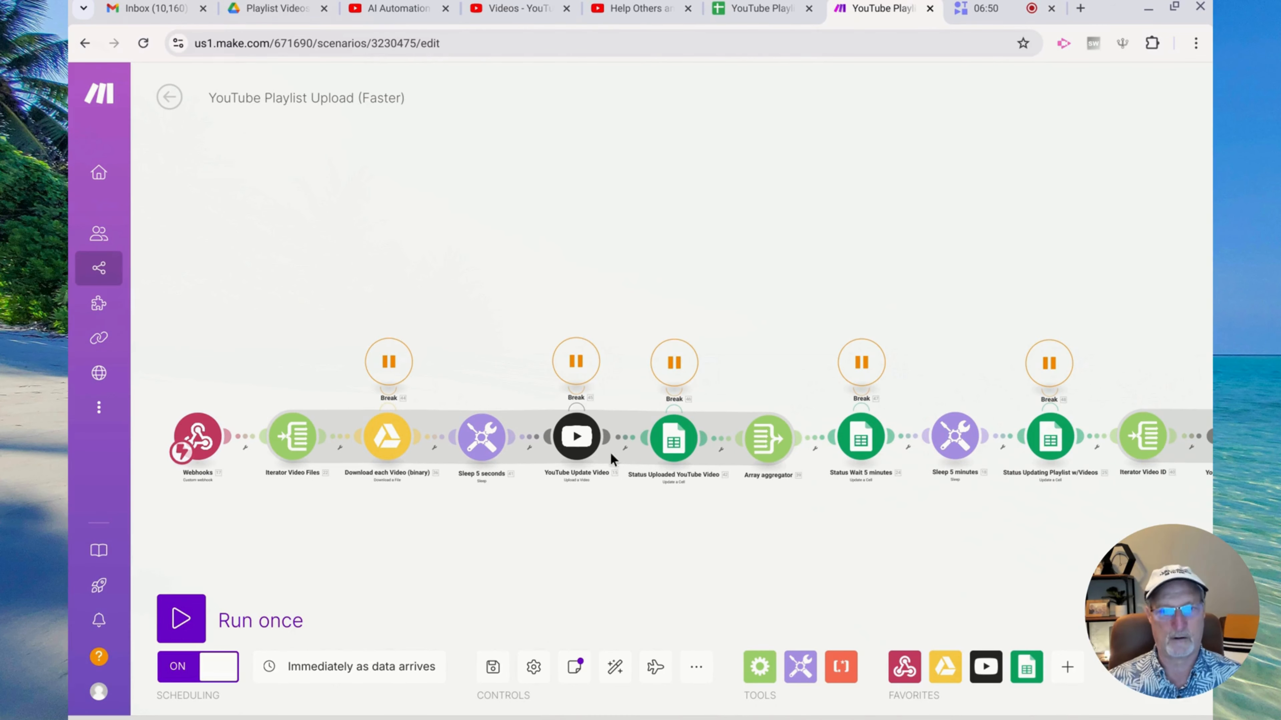
{"action": "left_click_drag", "start_coordinate": [580, 249], "coordinate": [596, 149]}
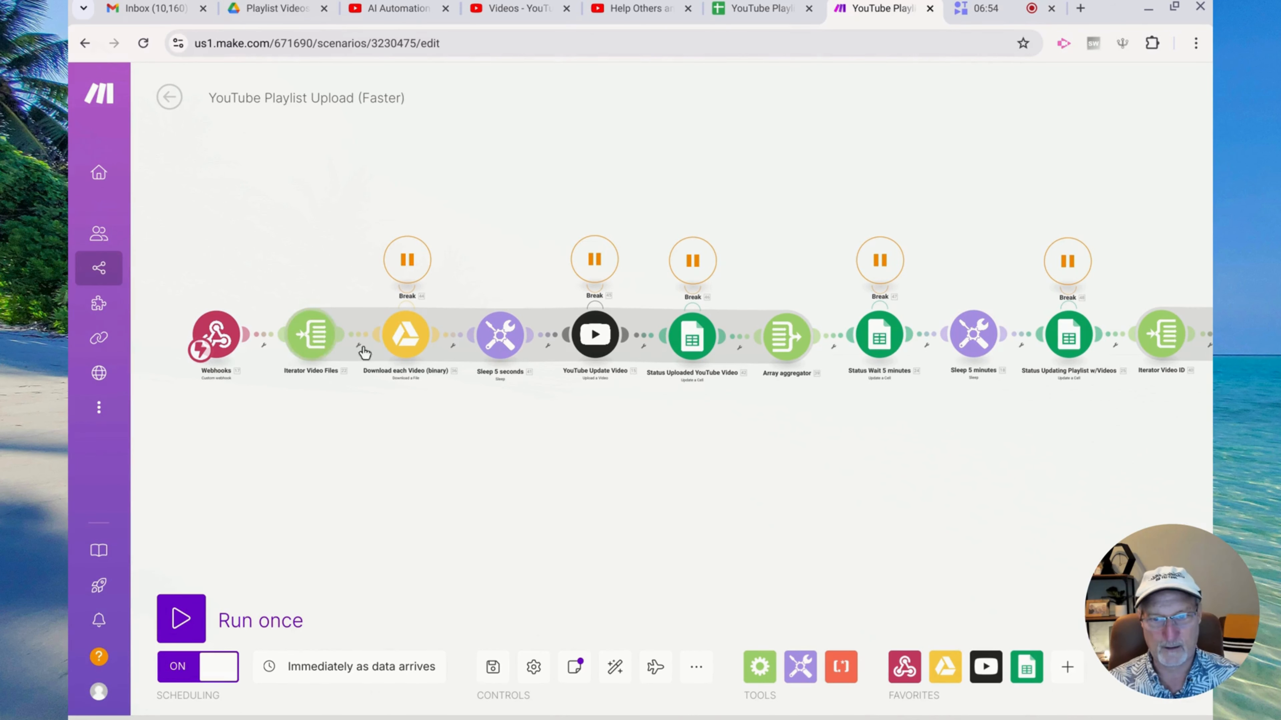
{"action": "scroll", "coordinate": [819, 412], "scroll_direction": "right", "scroll_amount": 5}
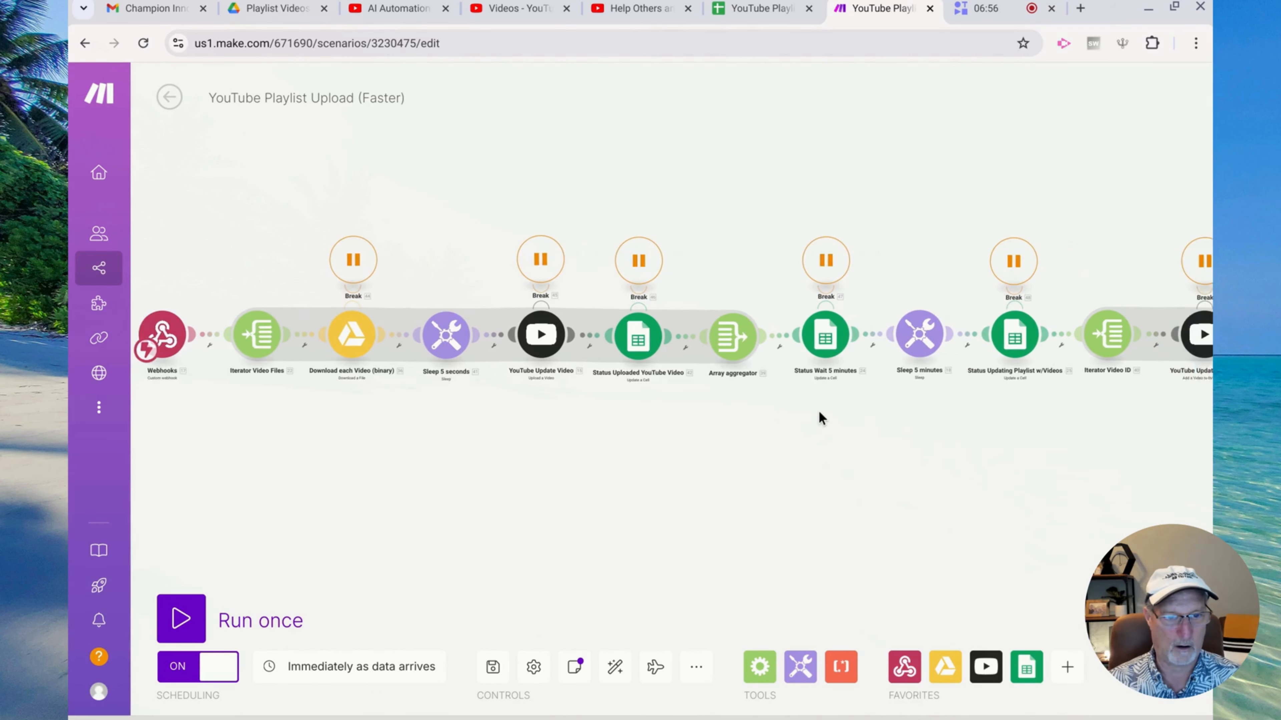
{"action": "scroll", "coordinate": [818, 411], "scroll_direction": "right", "scroll_amount": 4}
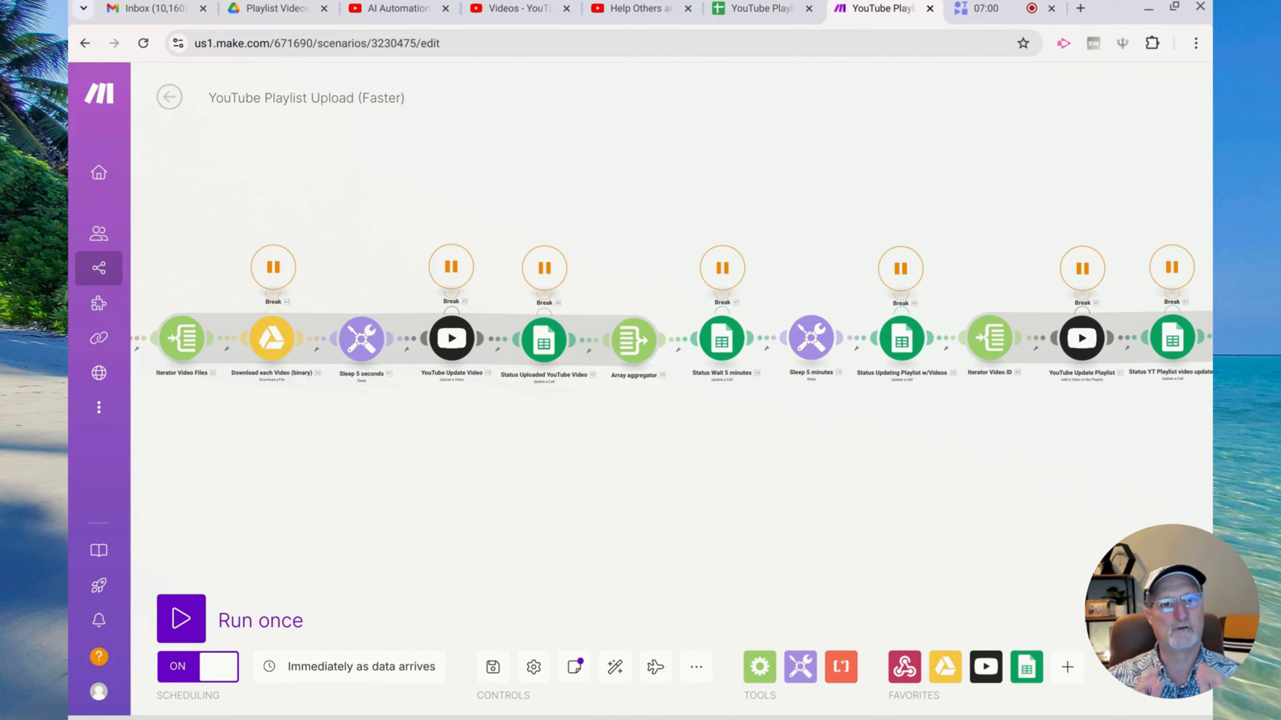
{"action": "scroll", "coordinate": [670, 313], "scroll_direction": "left", "scroll_amount": 6}
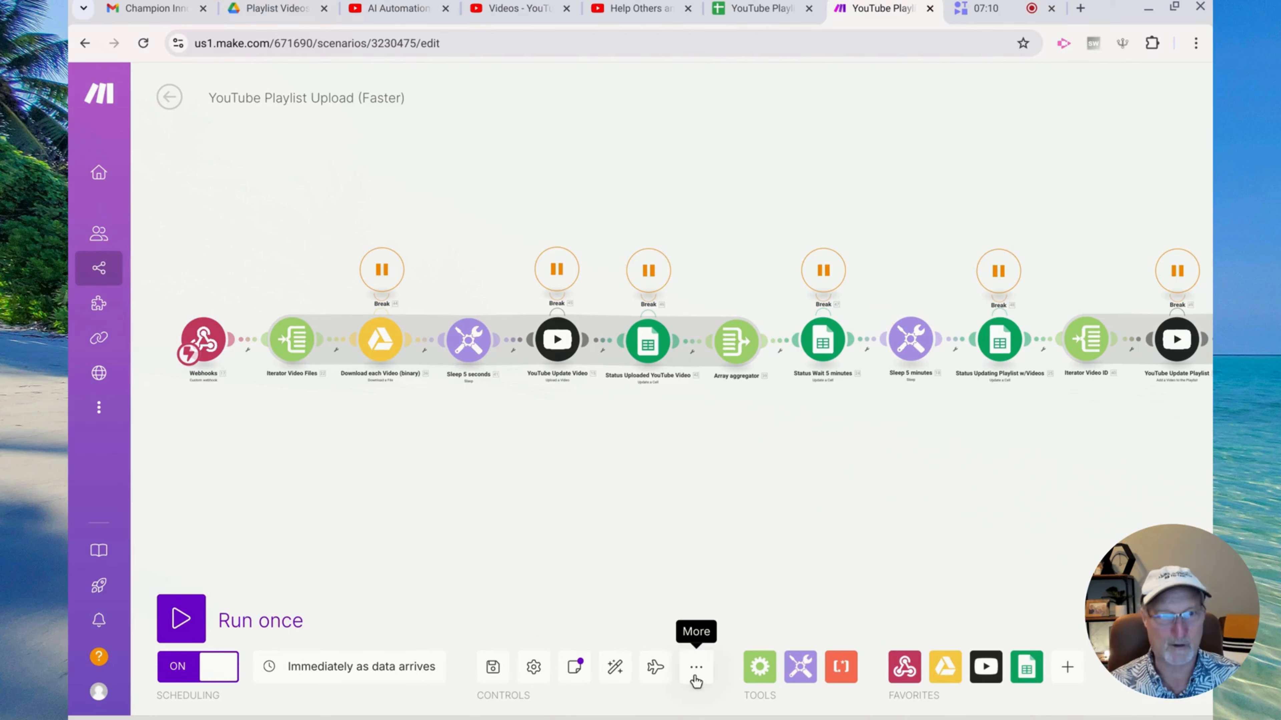
Check the Webhooks trigger's address, then compare it with the GCP Setup sheet
{"action": "left_click", "coordinate": [204, 339]}
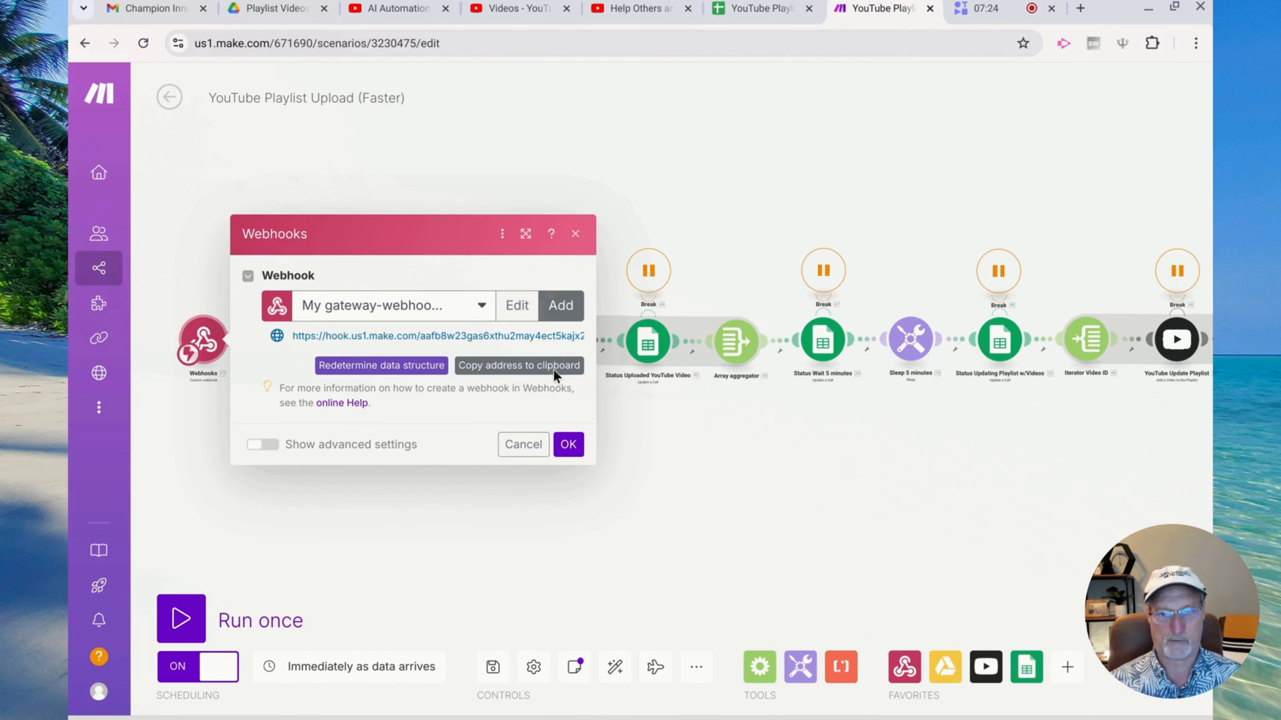
{"action": "left_click", "coordinate": [555, 575]}
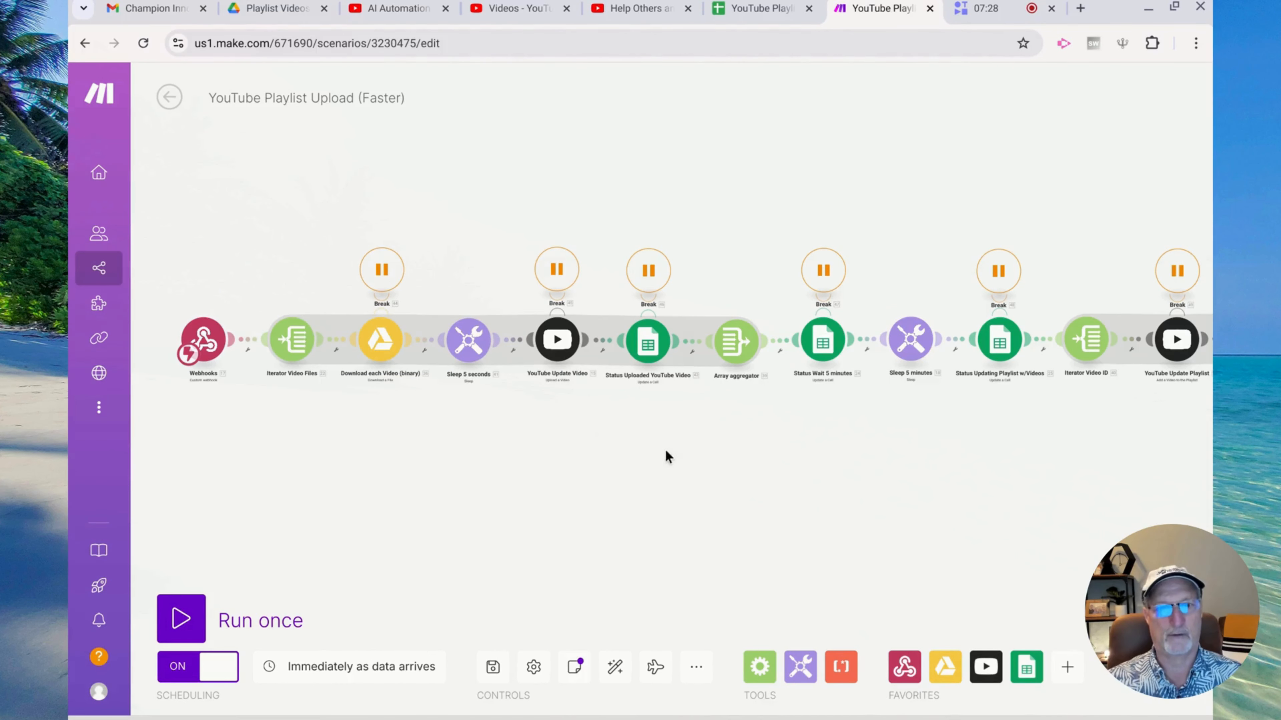
{"action": "left_click", "coordinate": [756, 12]}
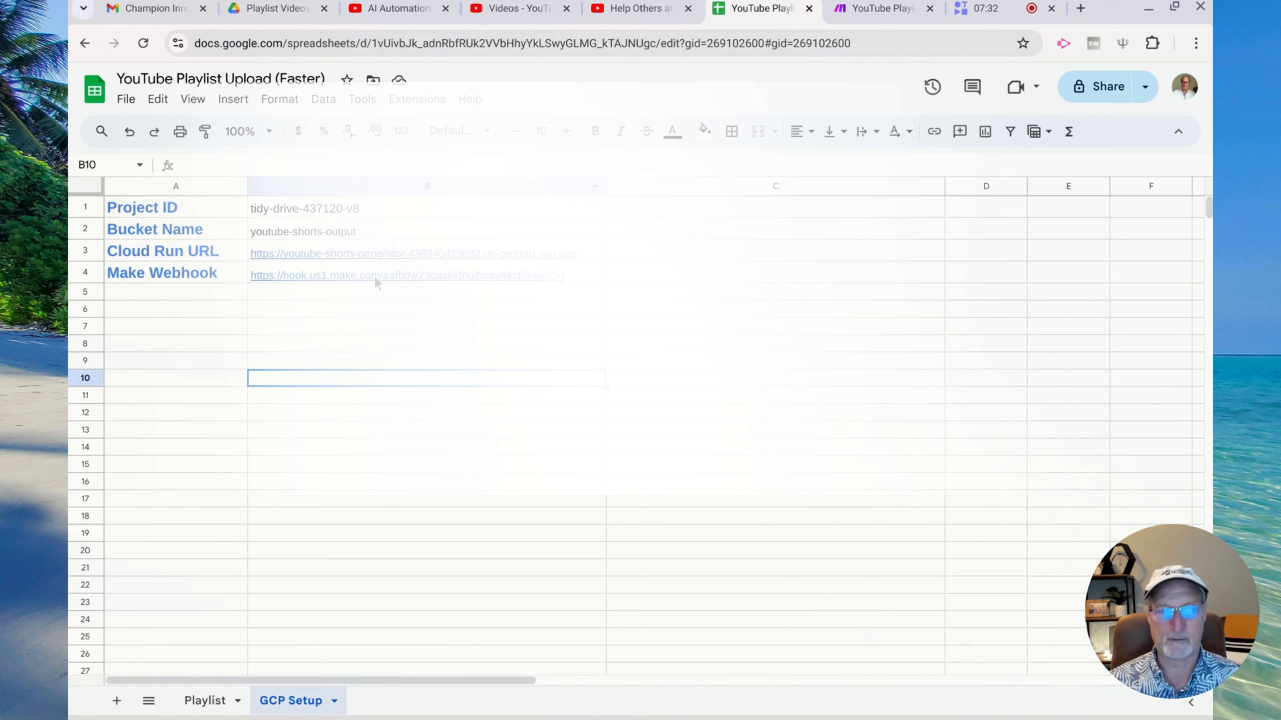
Verify the Make Webhook address in B4, then return to the Playlist sheet
{"action": "mouse_move", "coordinate": [377, 283]}
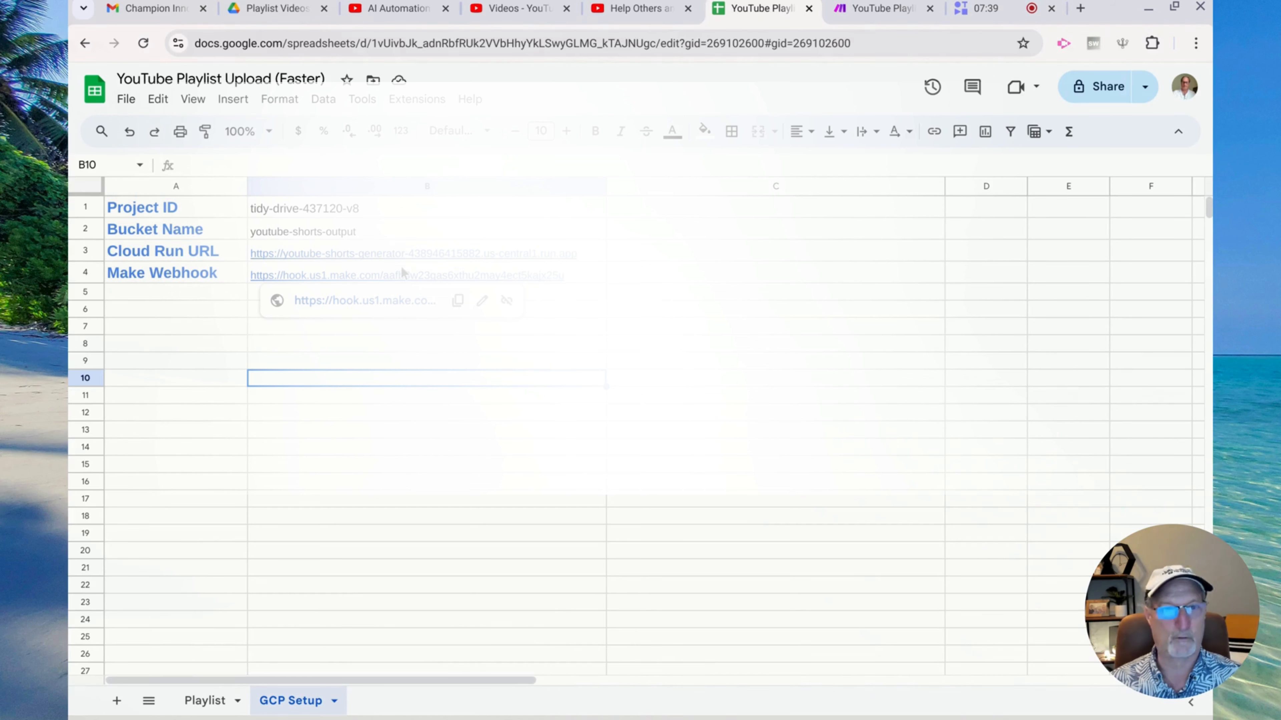
{"action": "left_click", "coordinate": [598, 273]}
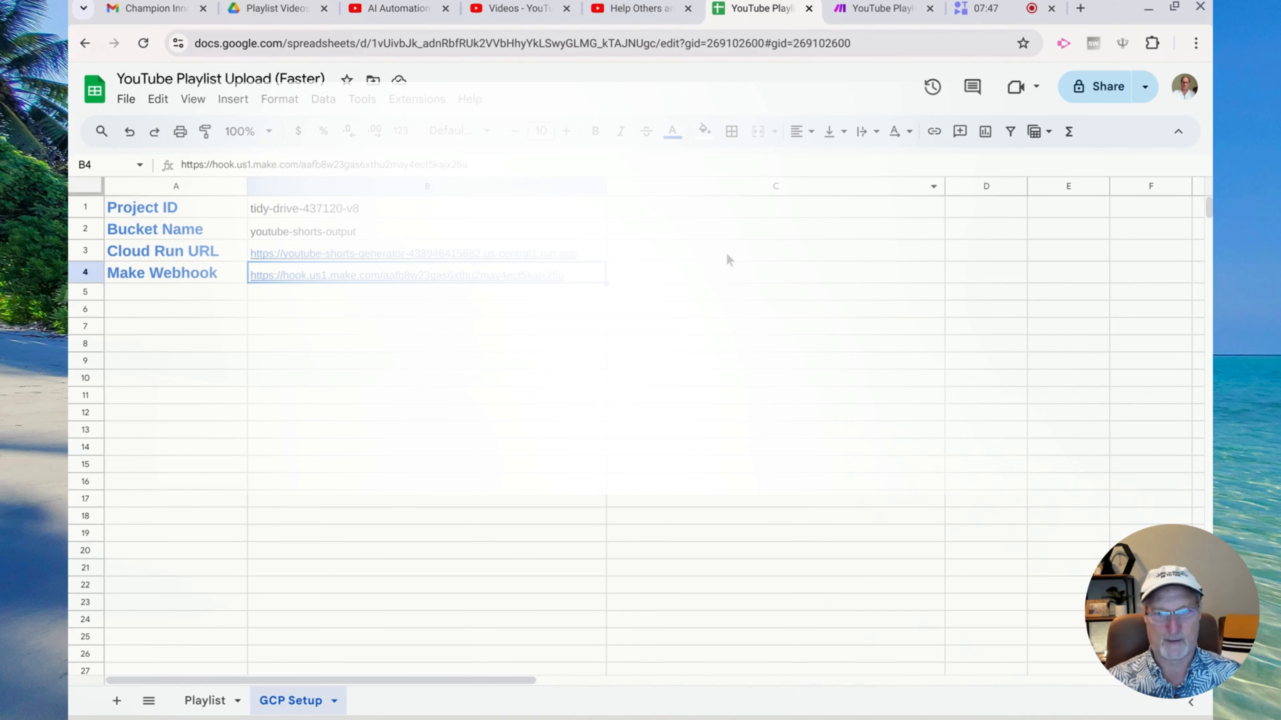
{"action": "left_click", "coordinate": [226, 700]}
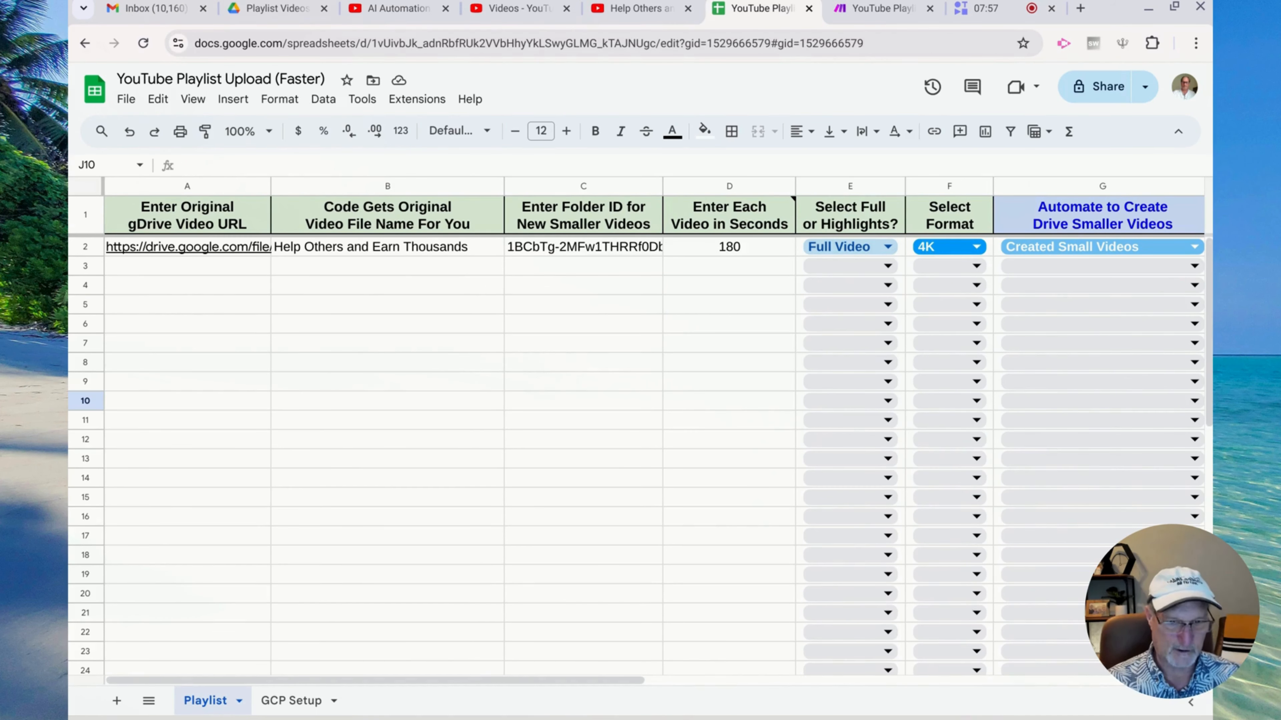
{"action": "left_click", "coordinate": [286, 700]}
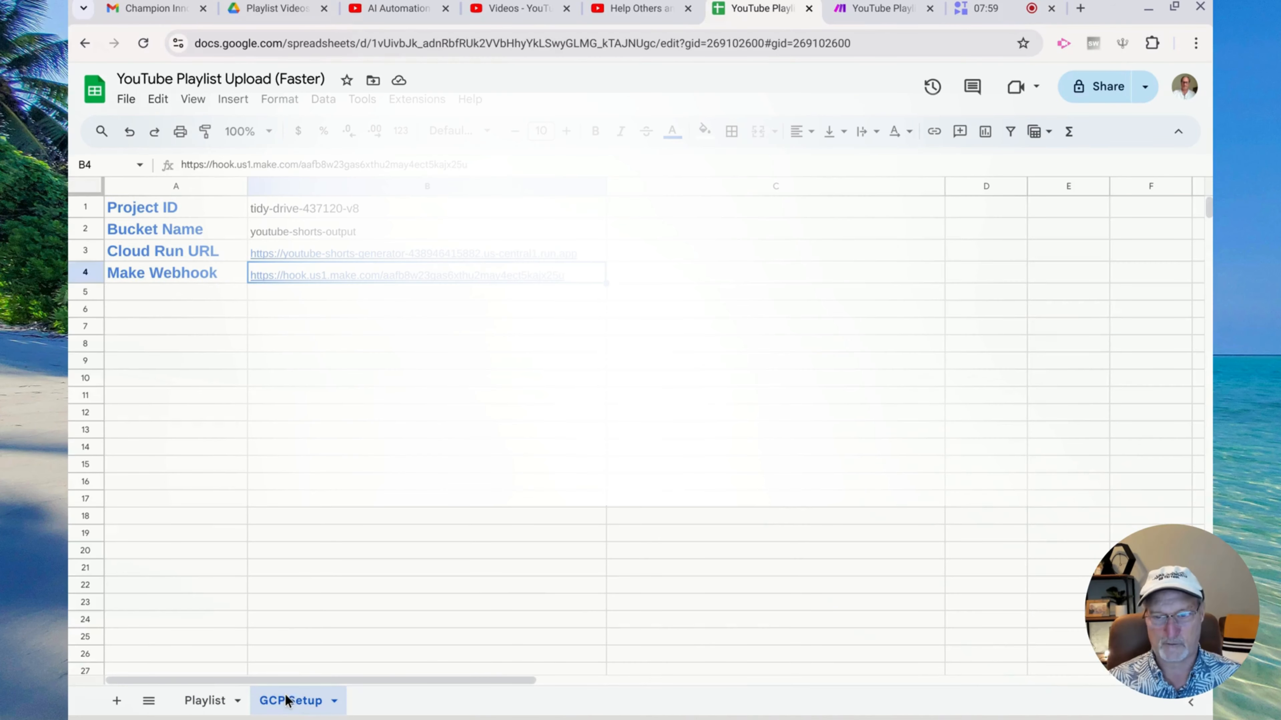
{"action": "left_click", "coordinate": [596, 274]}
{"action": "left_click", "coordinate": [534, 419]}
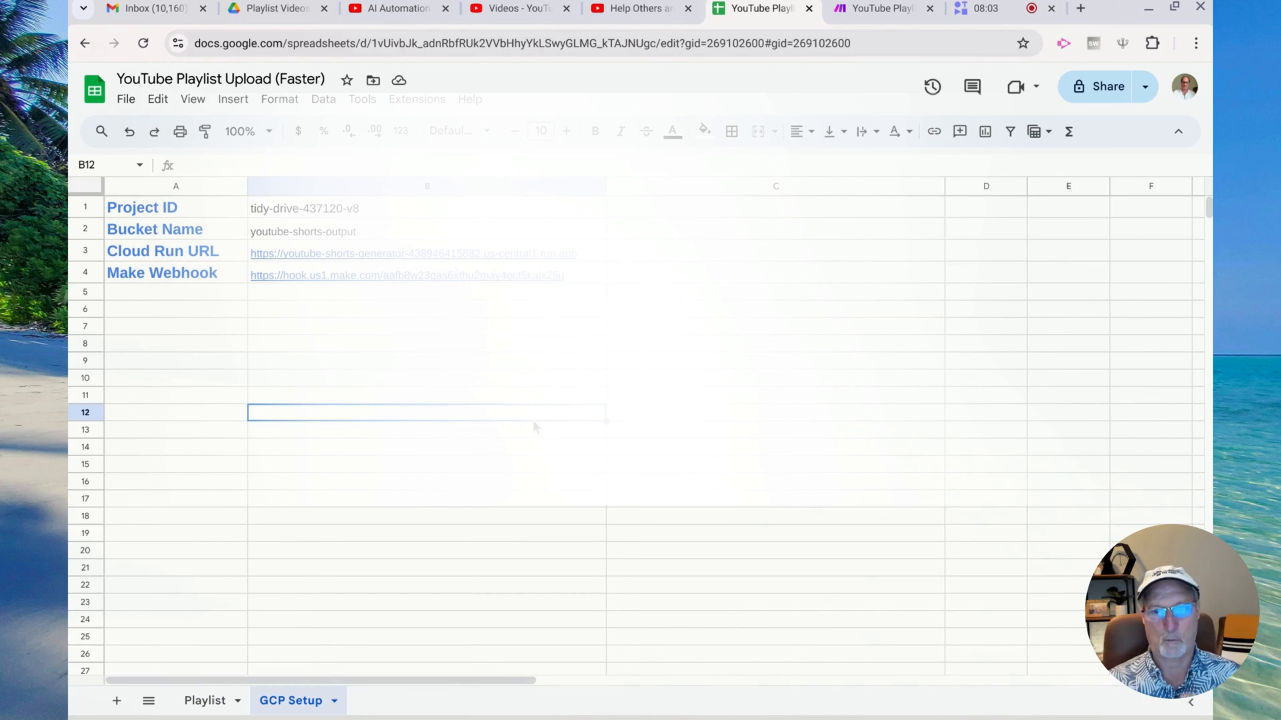
{"action": "left_click_drag", "start_coordinate": [167, 213], "coordinate": [427, 243]}
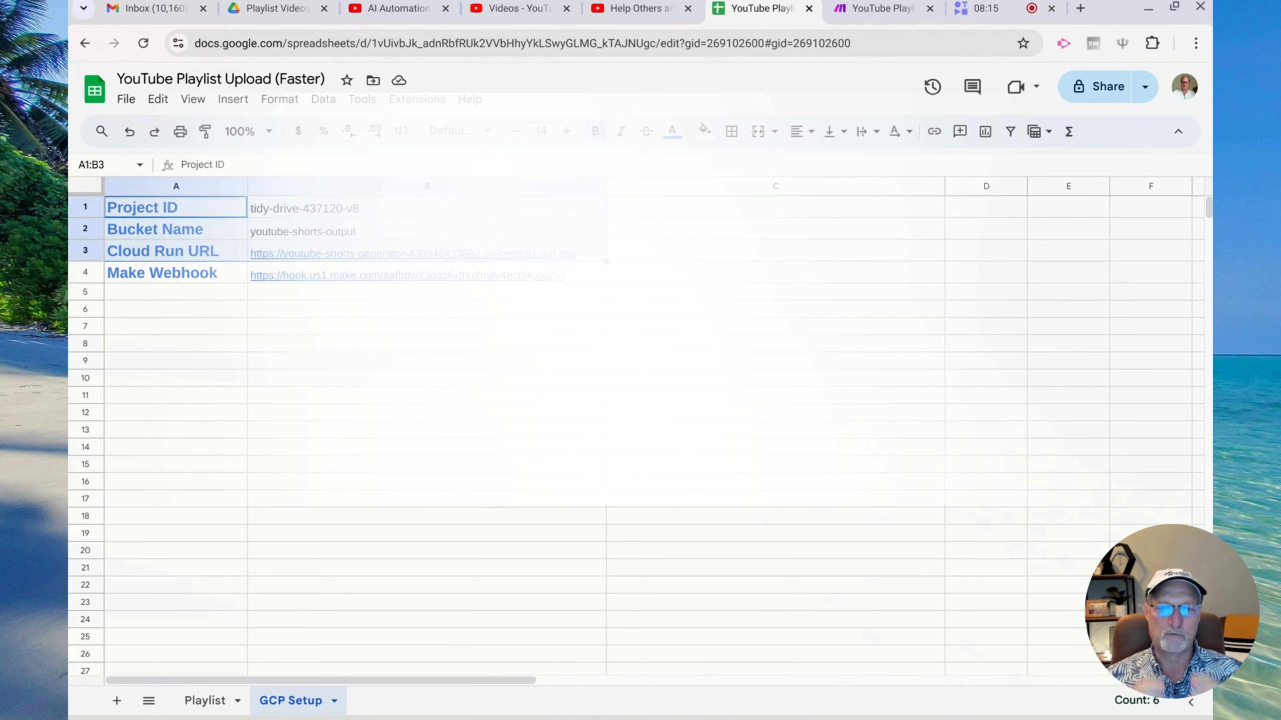
{"action": "left_click", "coordinate": [203, 703]}
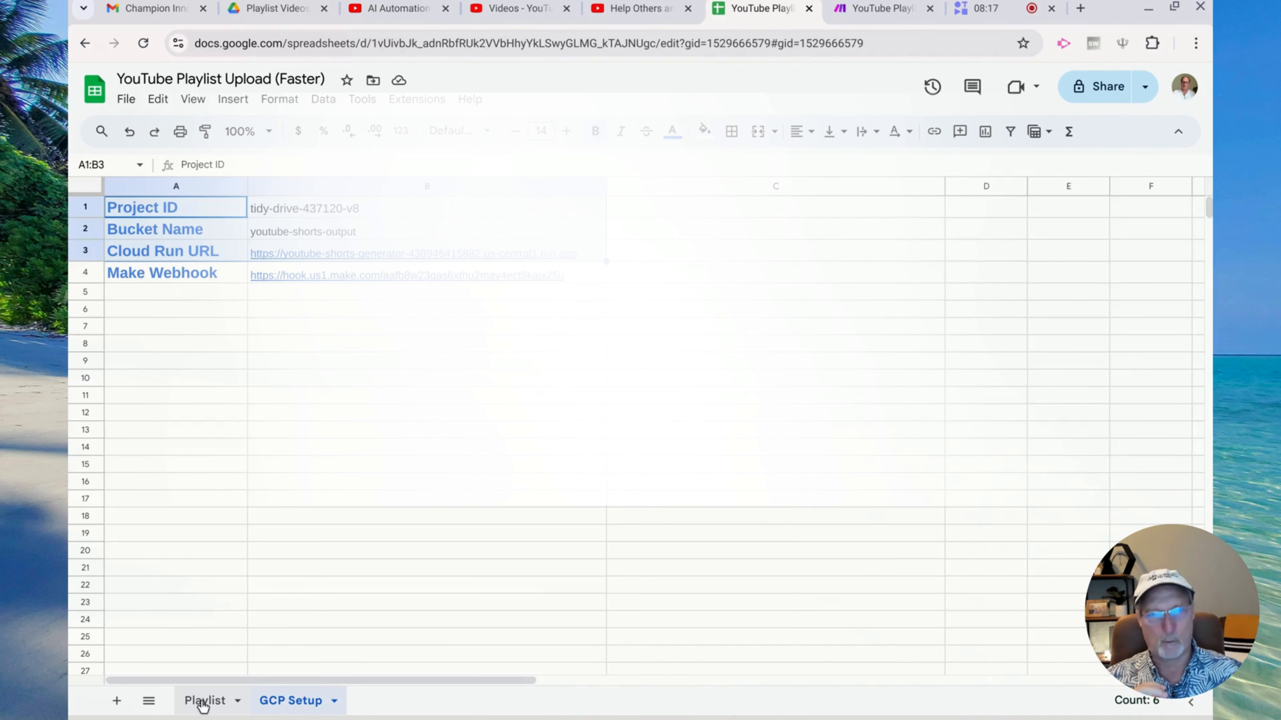